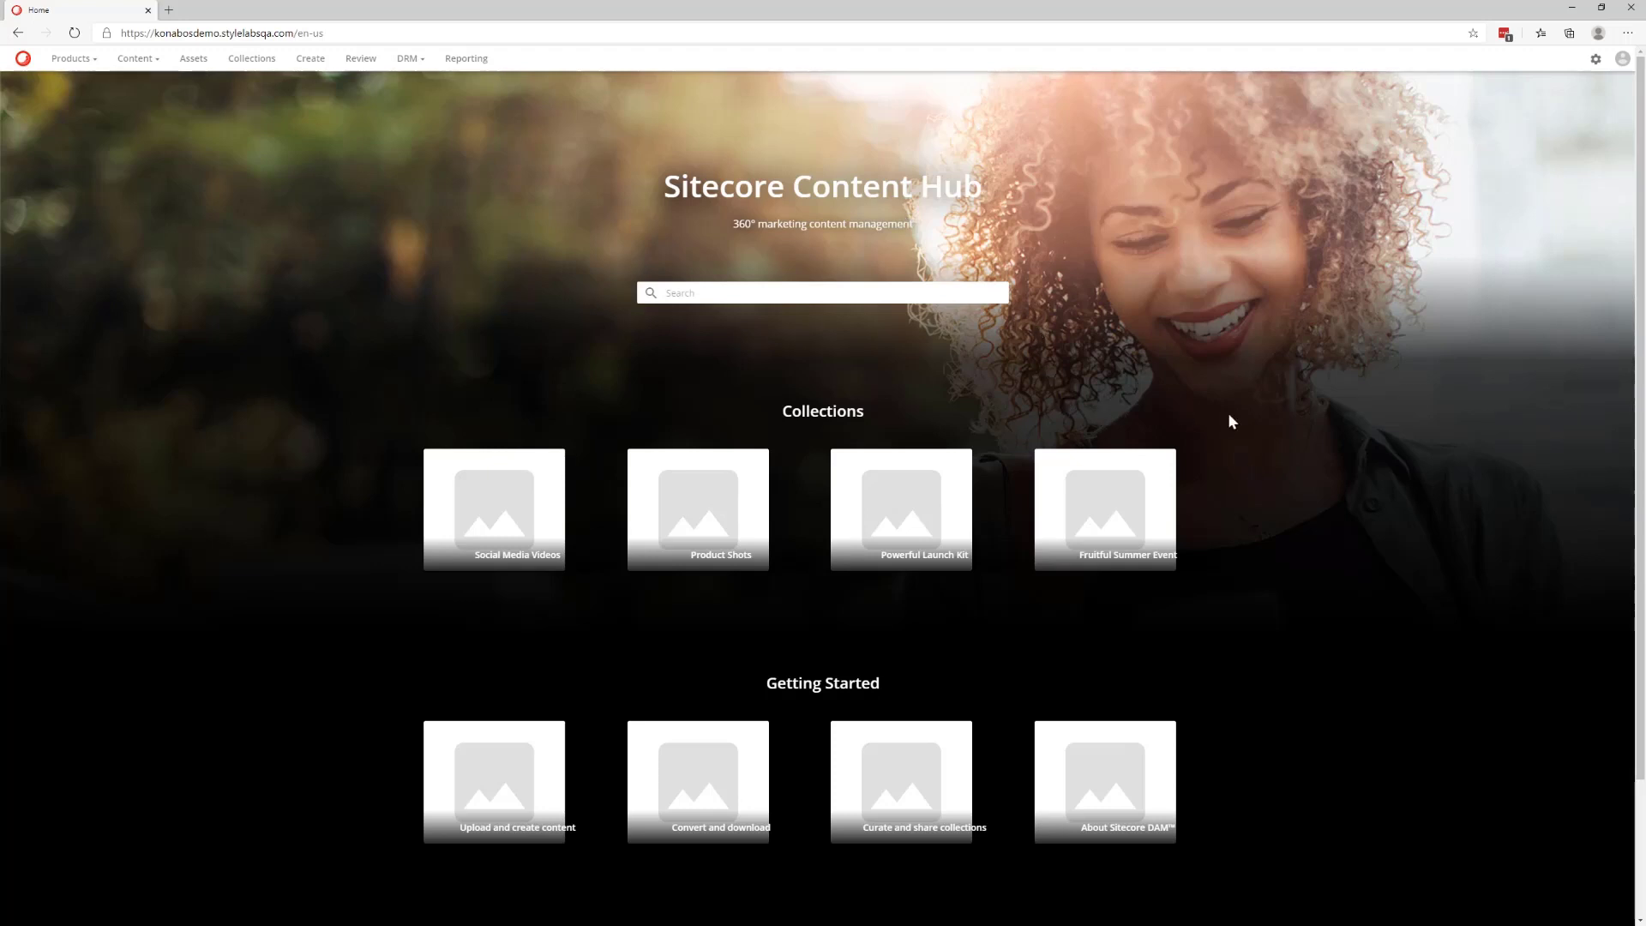
Scroll through the home page, then go to the Assets library from the top navigation.
scroll(1230, 420, down, 2)
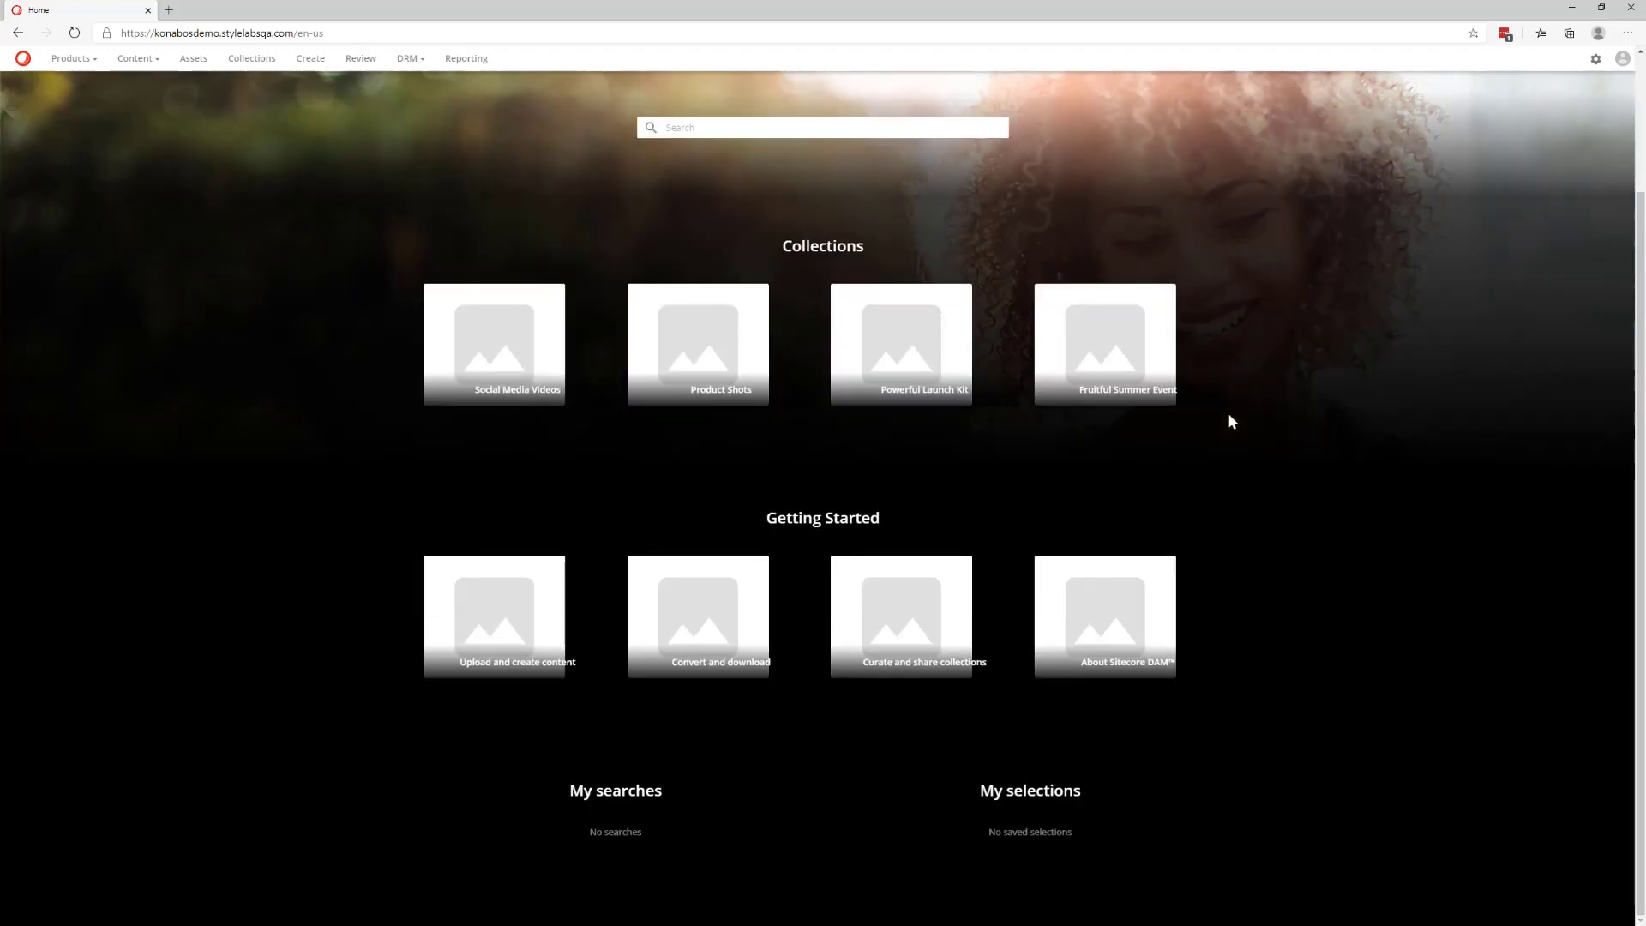
scroll(1230, 418, up, 2)
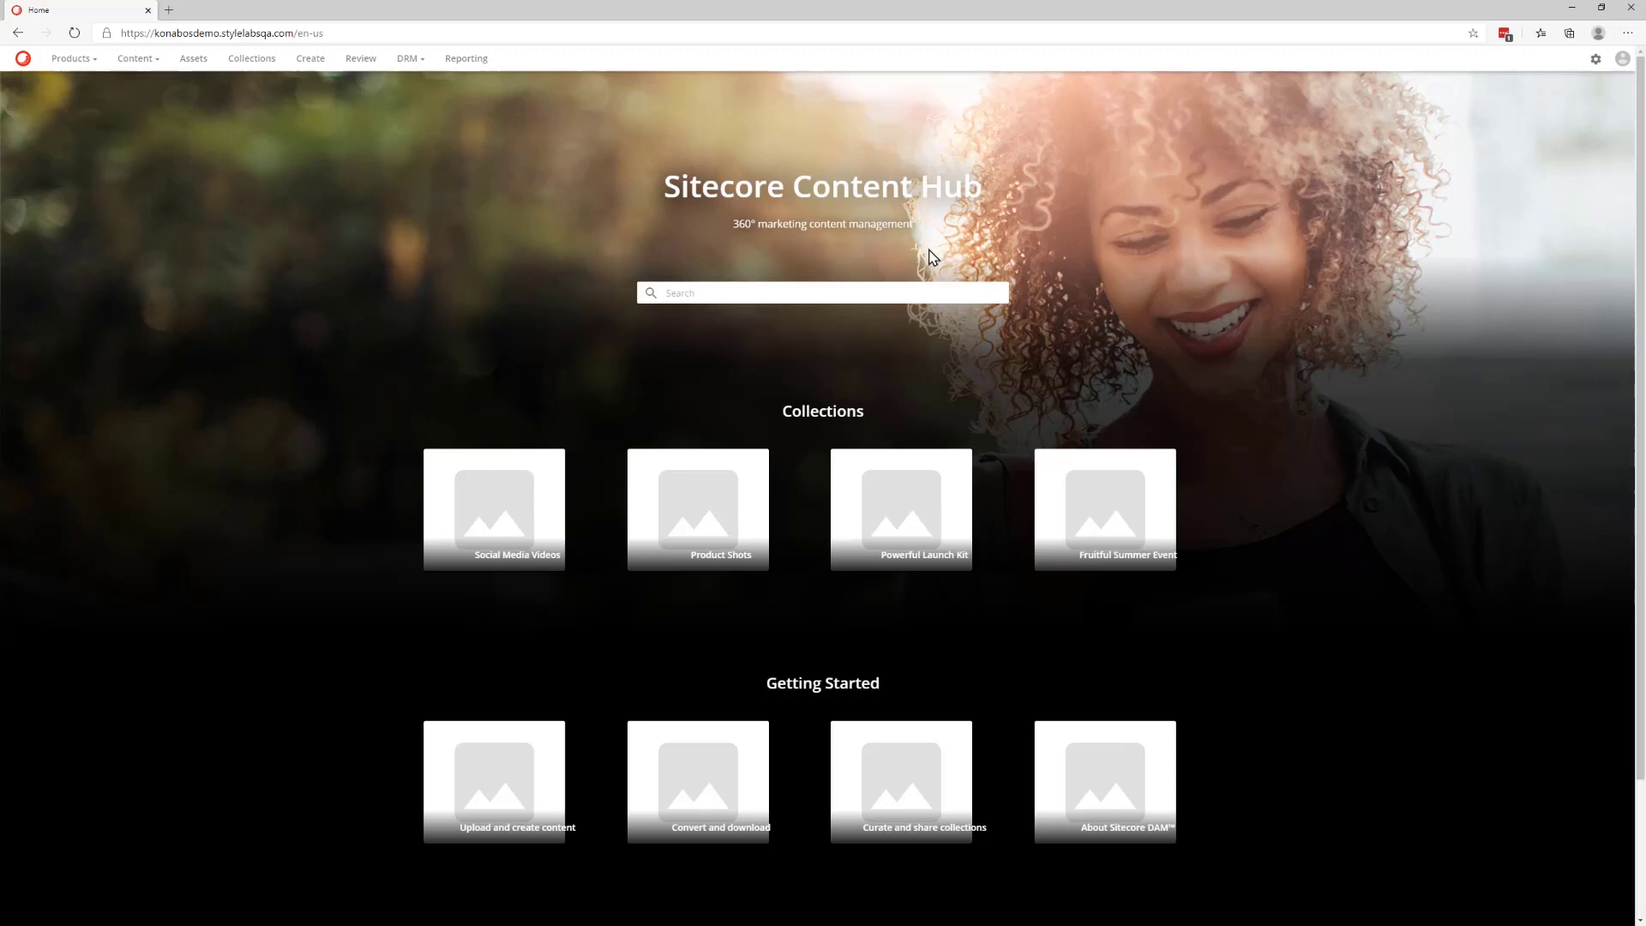
click(193, 59)
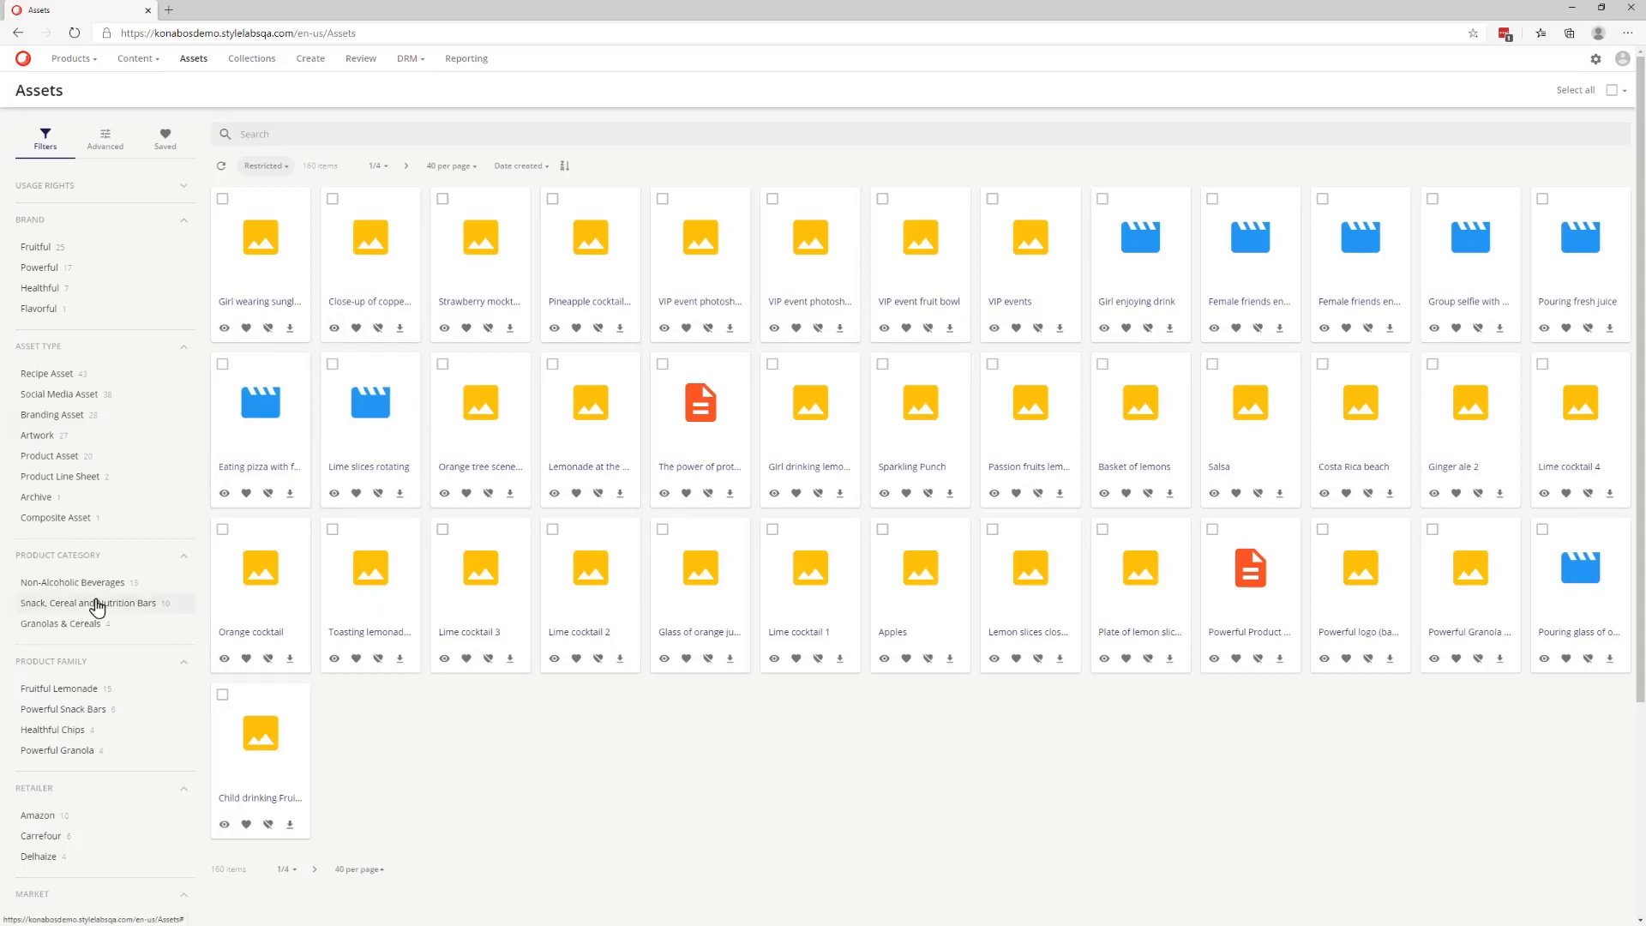
Scroll the 160-asset library's filter sidebar down and back to the top twice.
scroll(99, 638, down, 3)
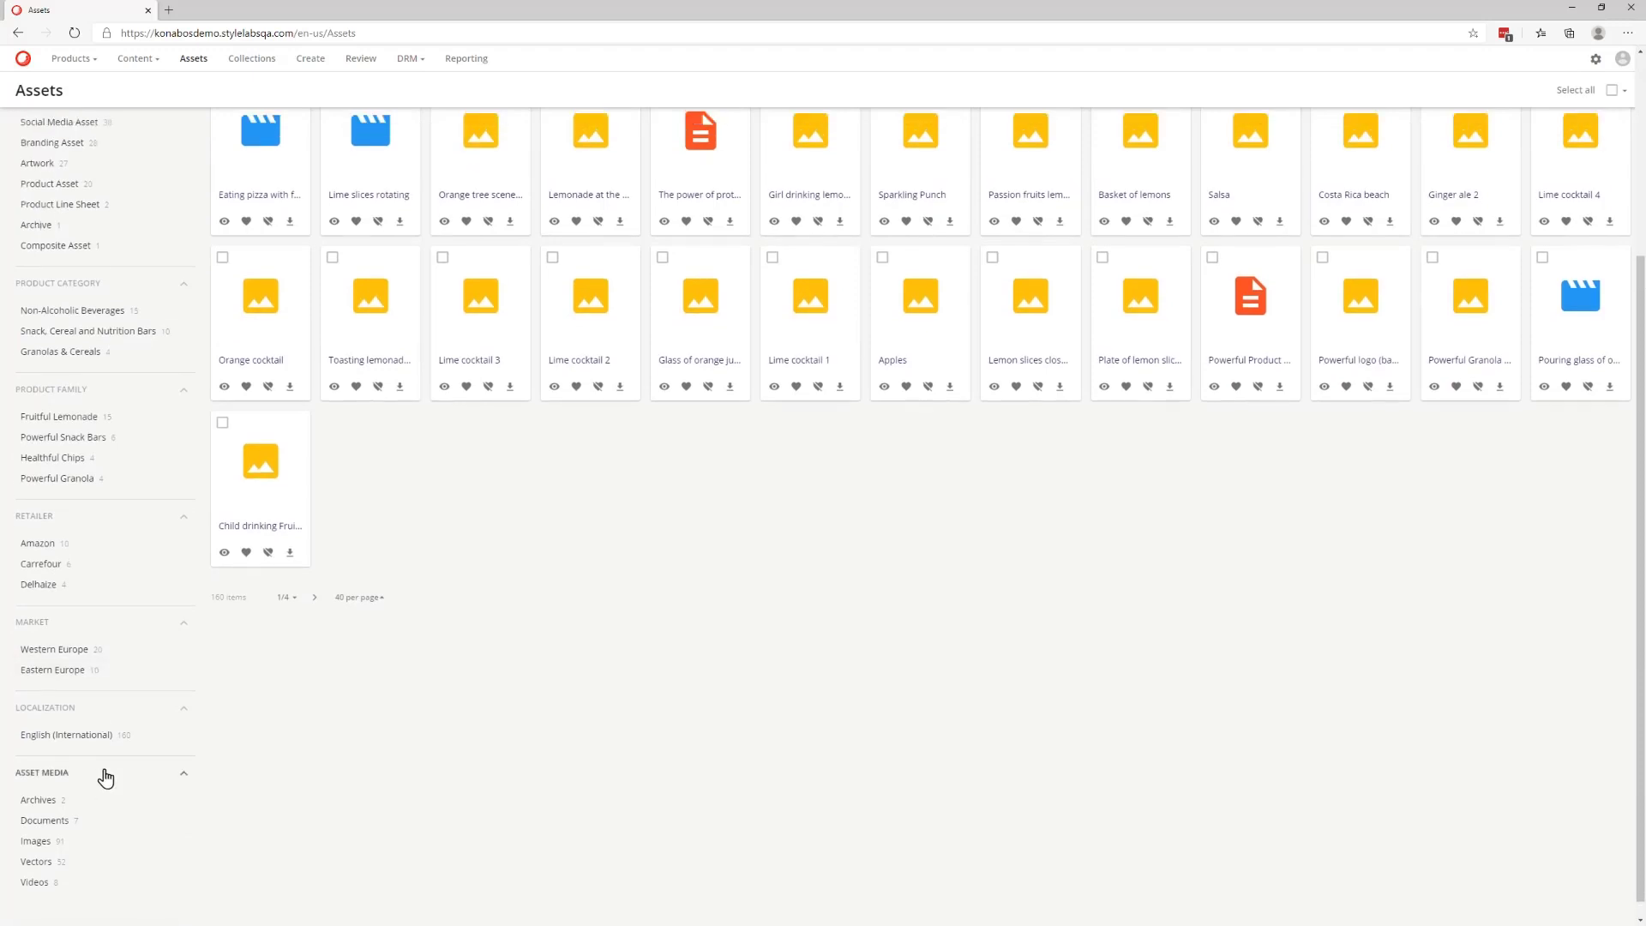
scroll(104, 776, up, 3)
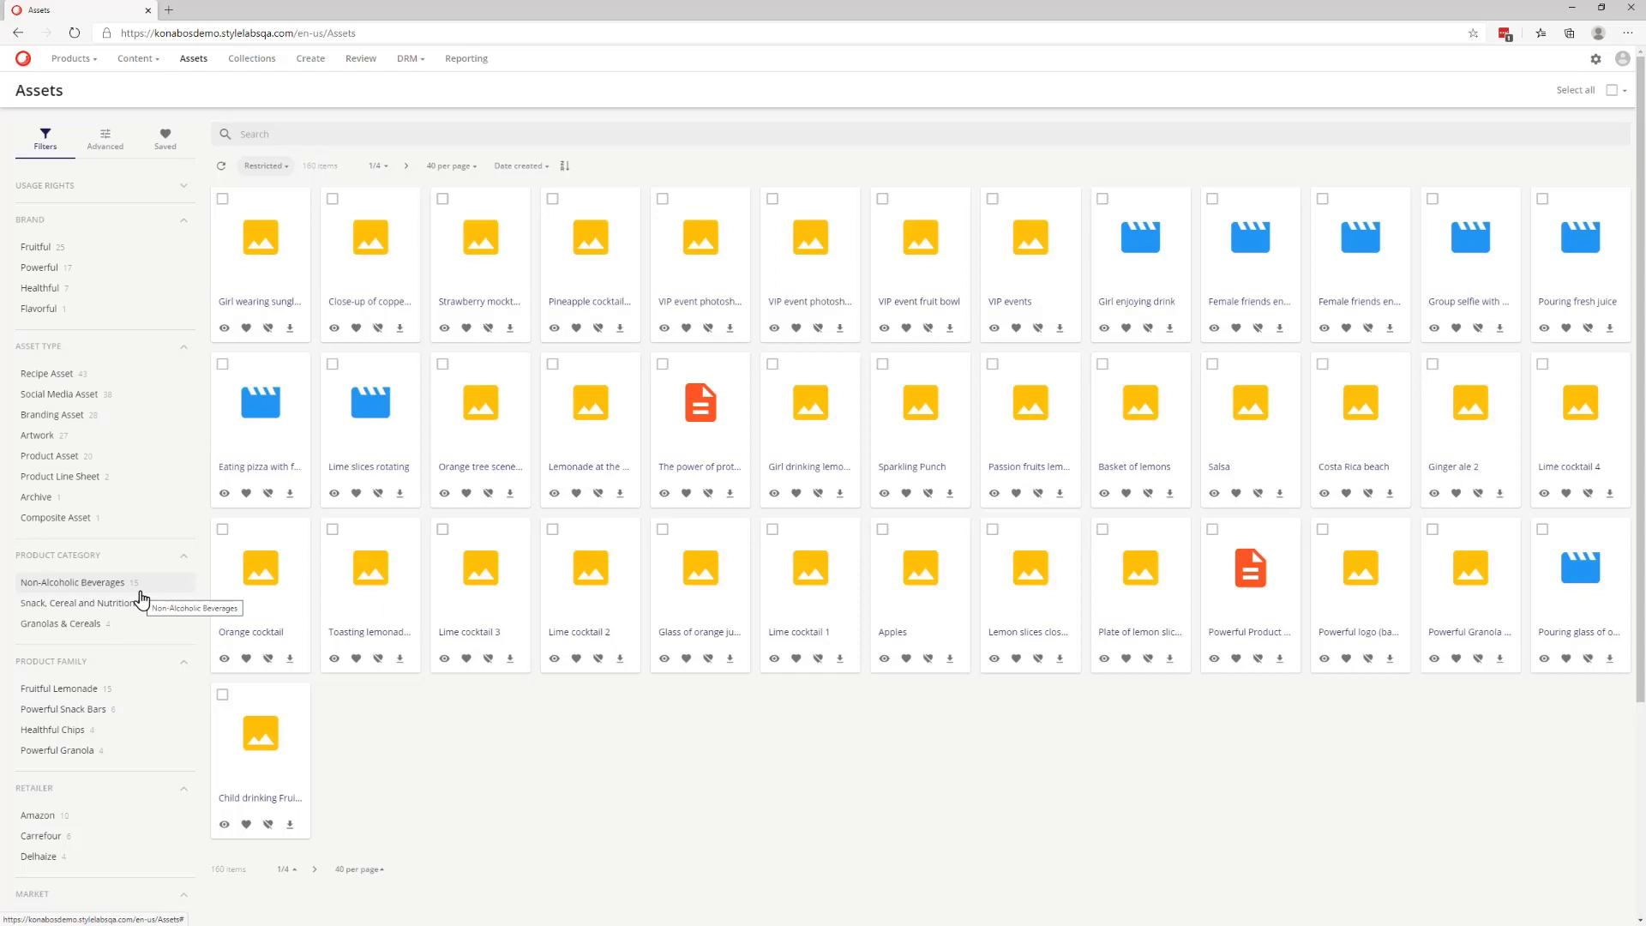
scroll(142, 598, down, 3)
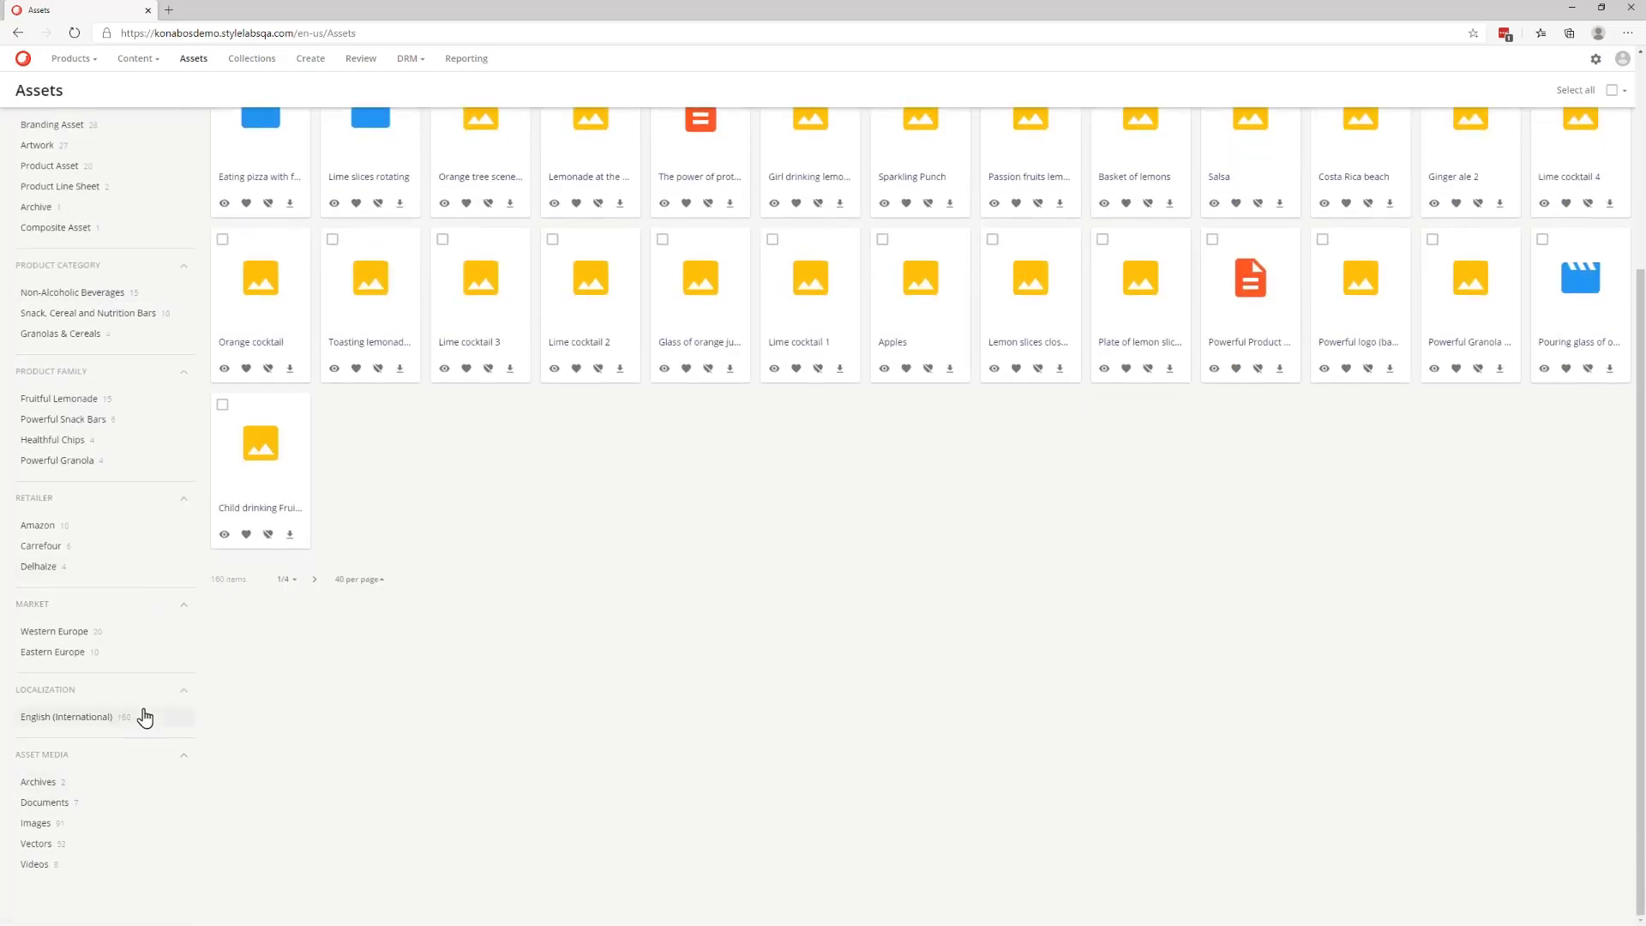
scroll(142, 715, up, 3)
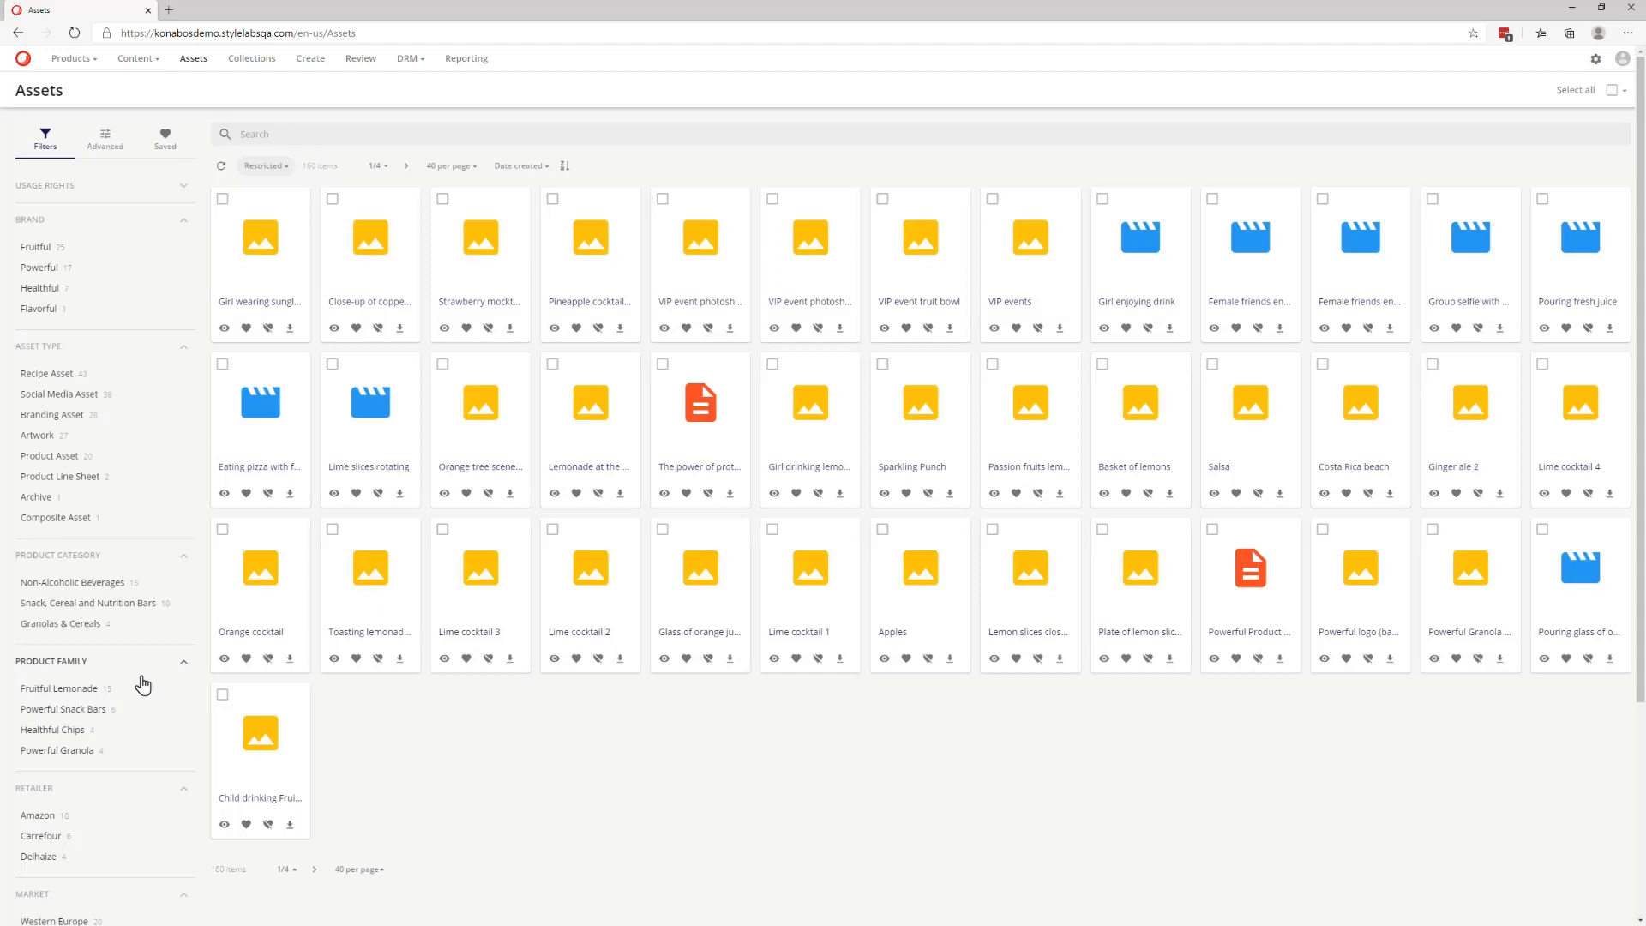
Clear the filters, filter to the Powerful brand and Granolas & Cereals, and show the Saved tab.
click(48, 269)
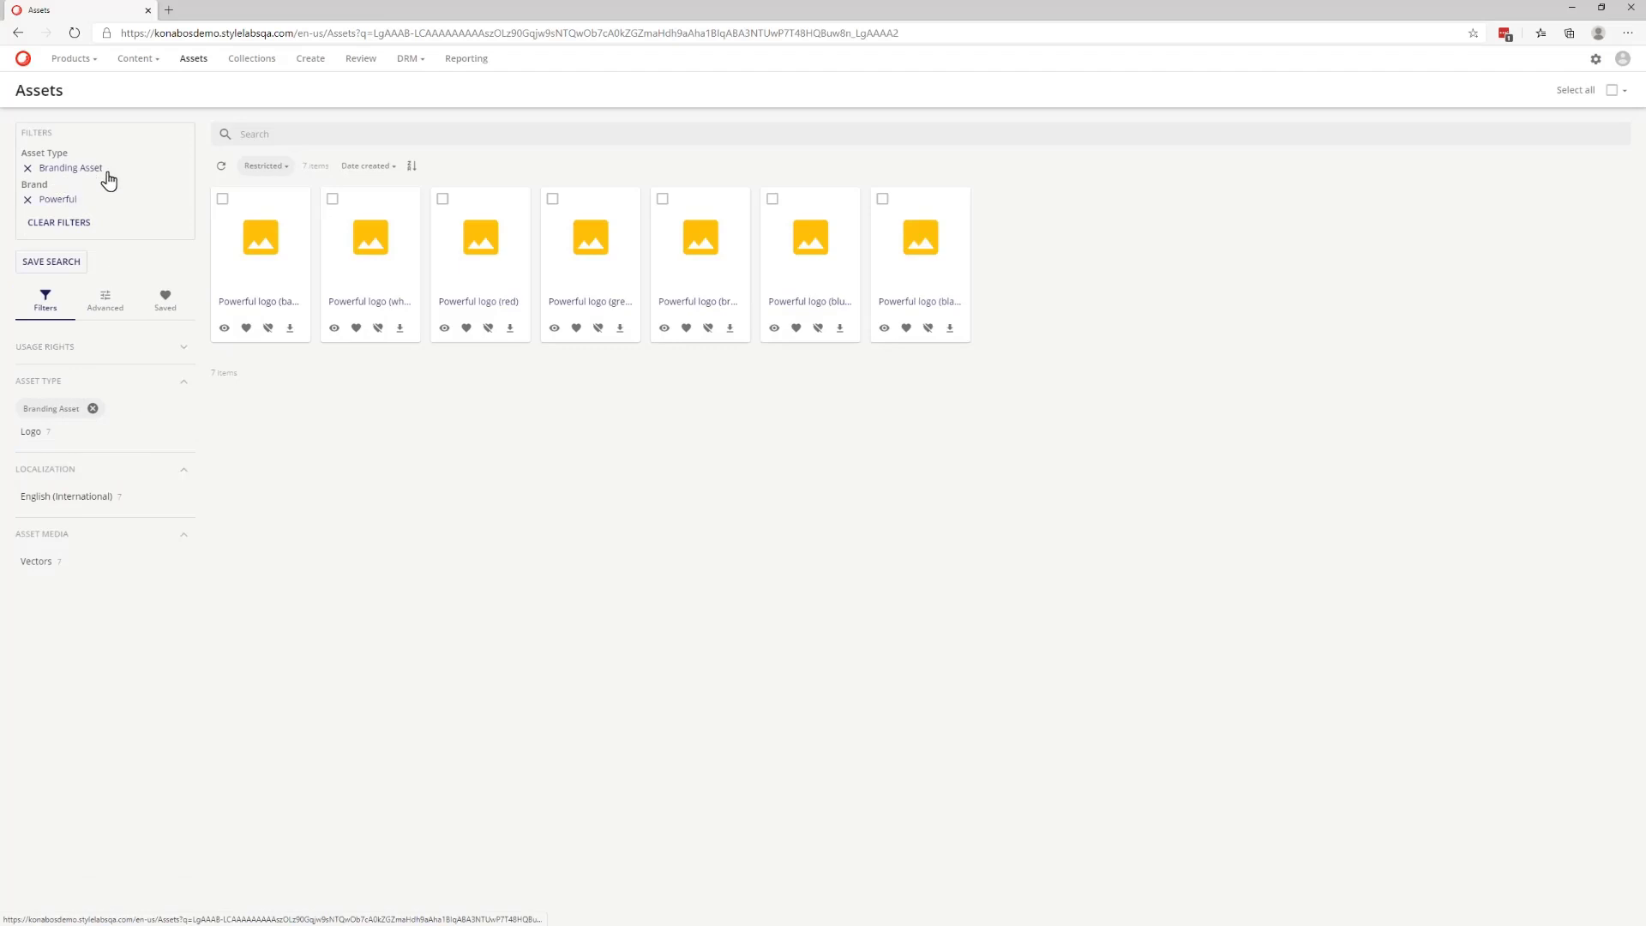
click(68, 228)
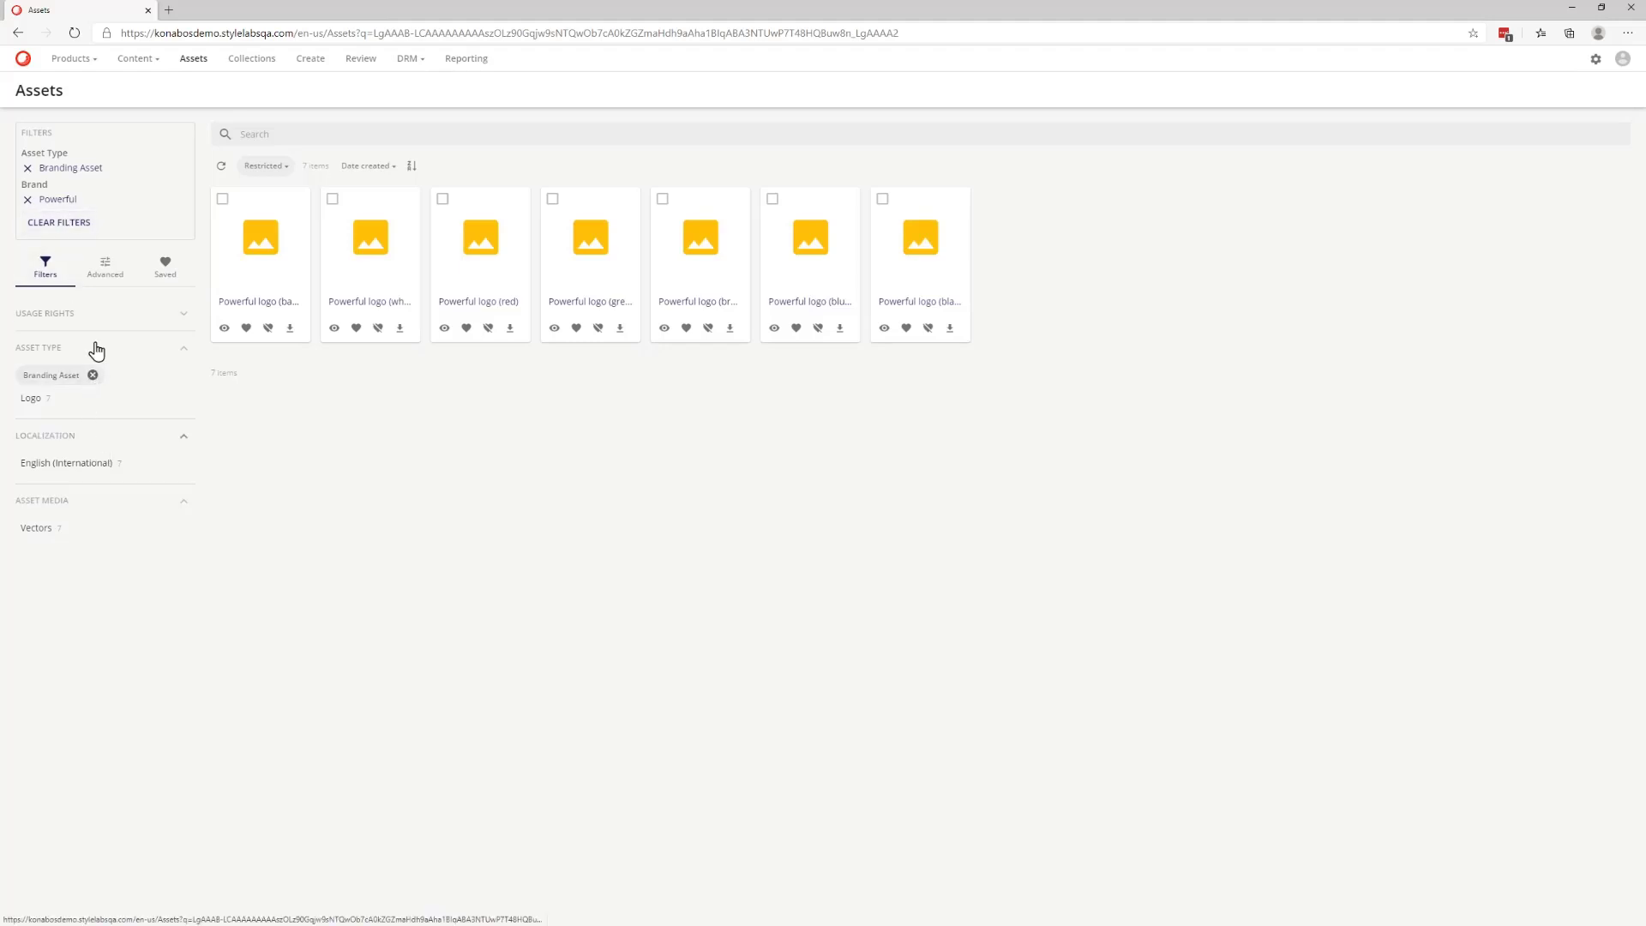
scroll(132, 521, down, 3)
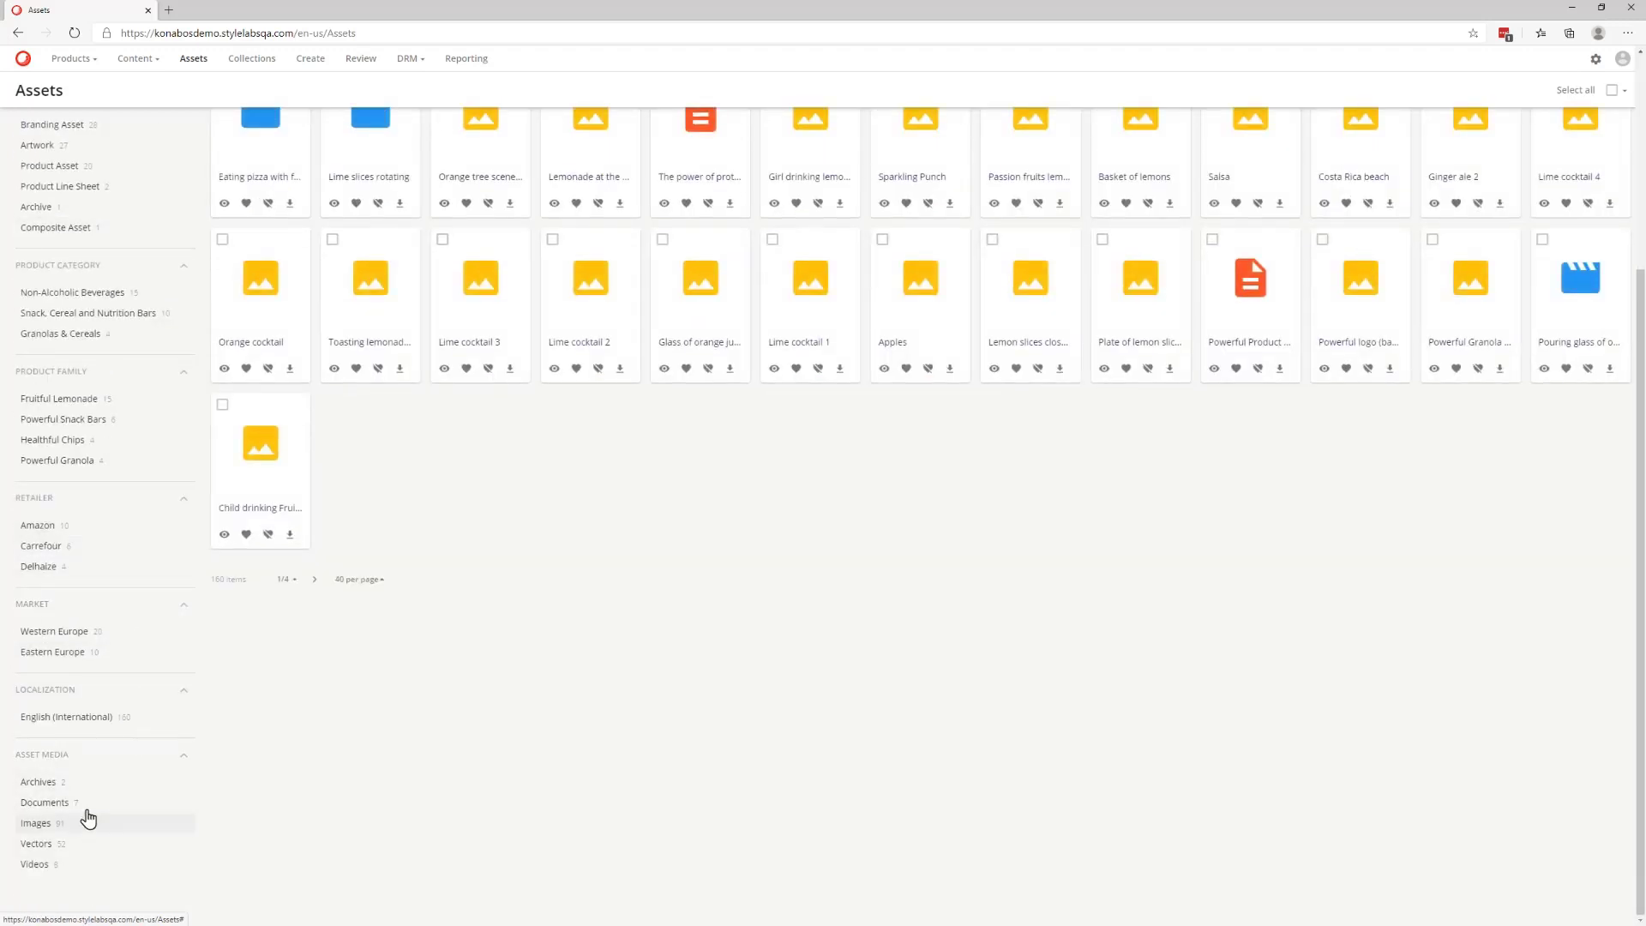
scroll(102, 603, up, 3)
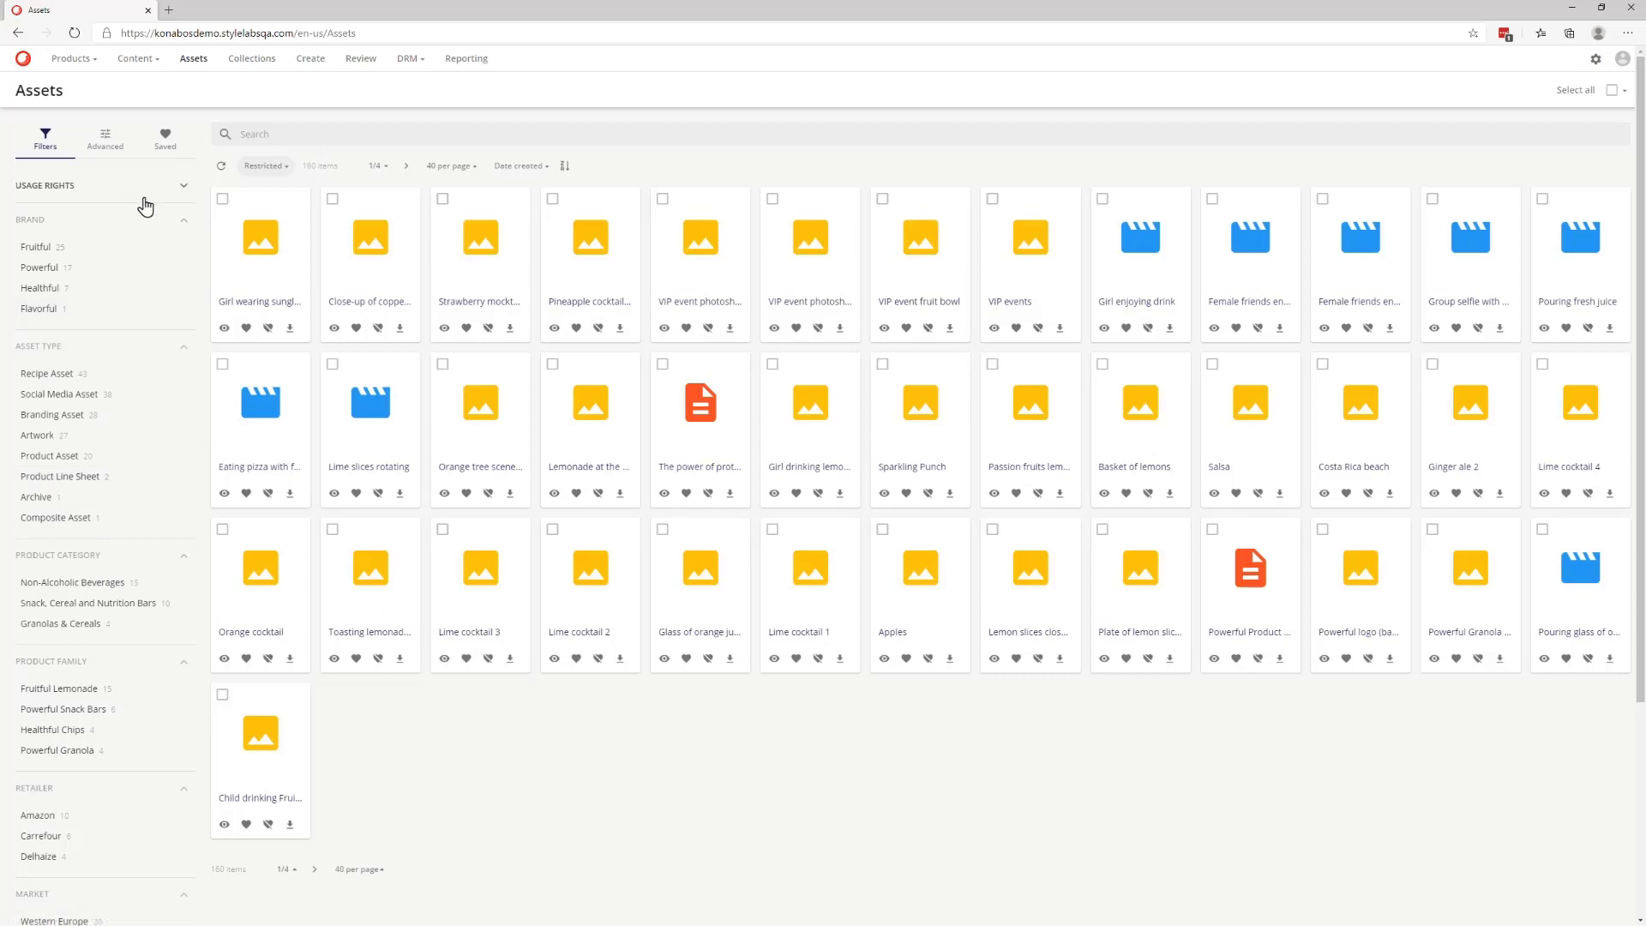
click(38, 270)
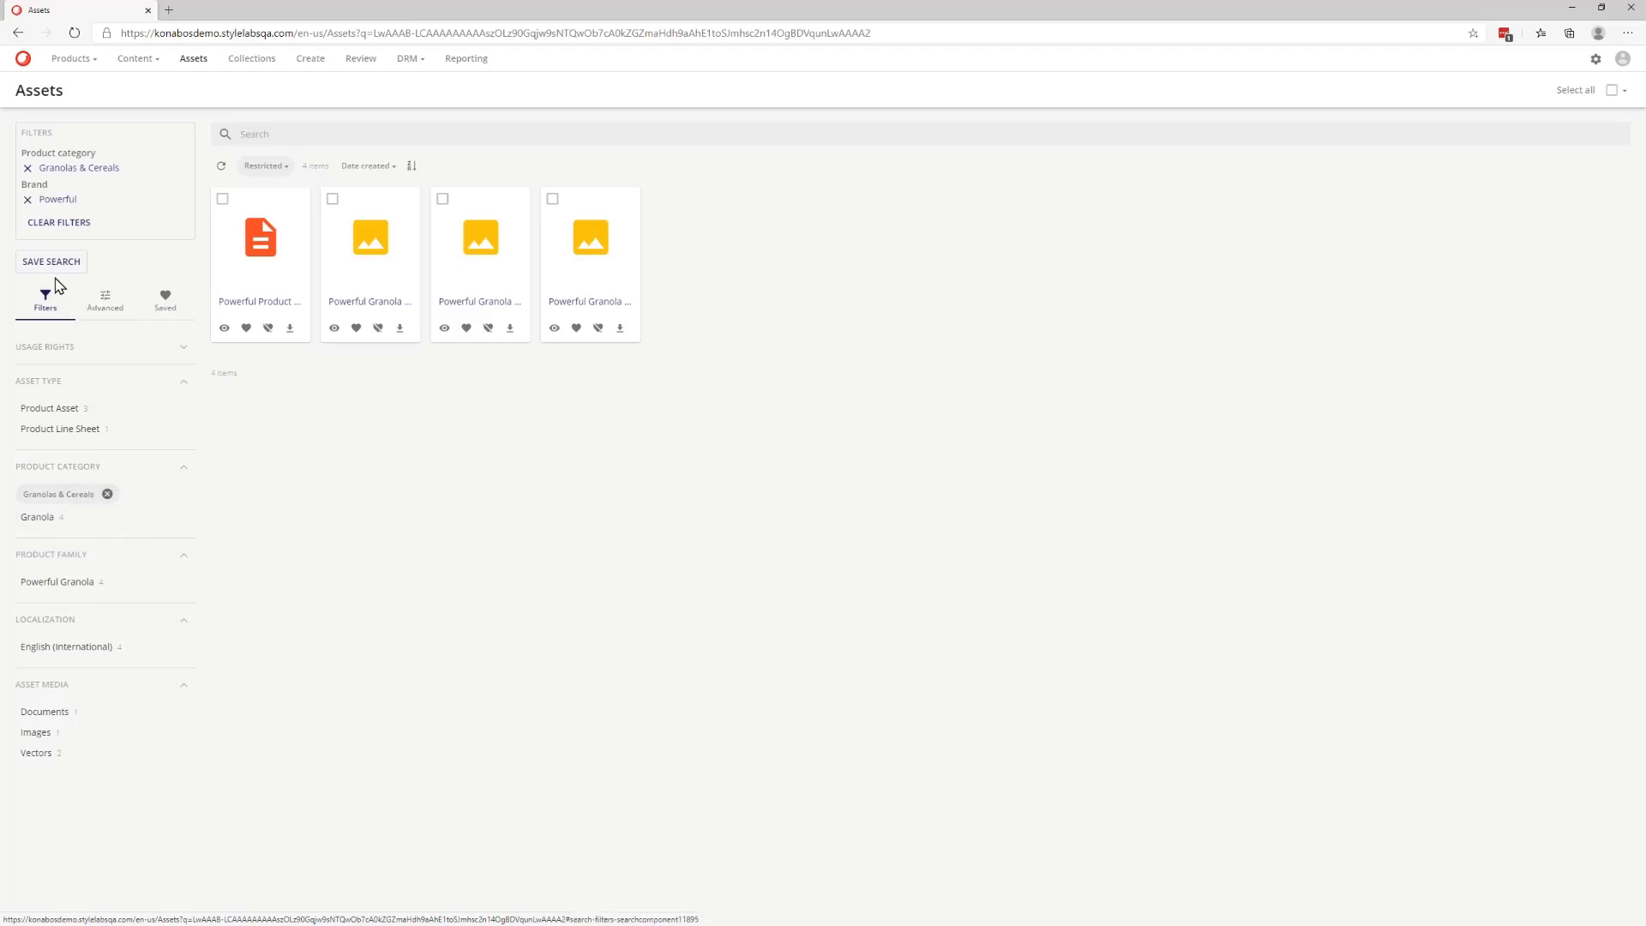
click(161, 305)
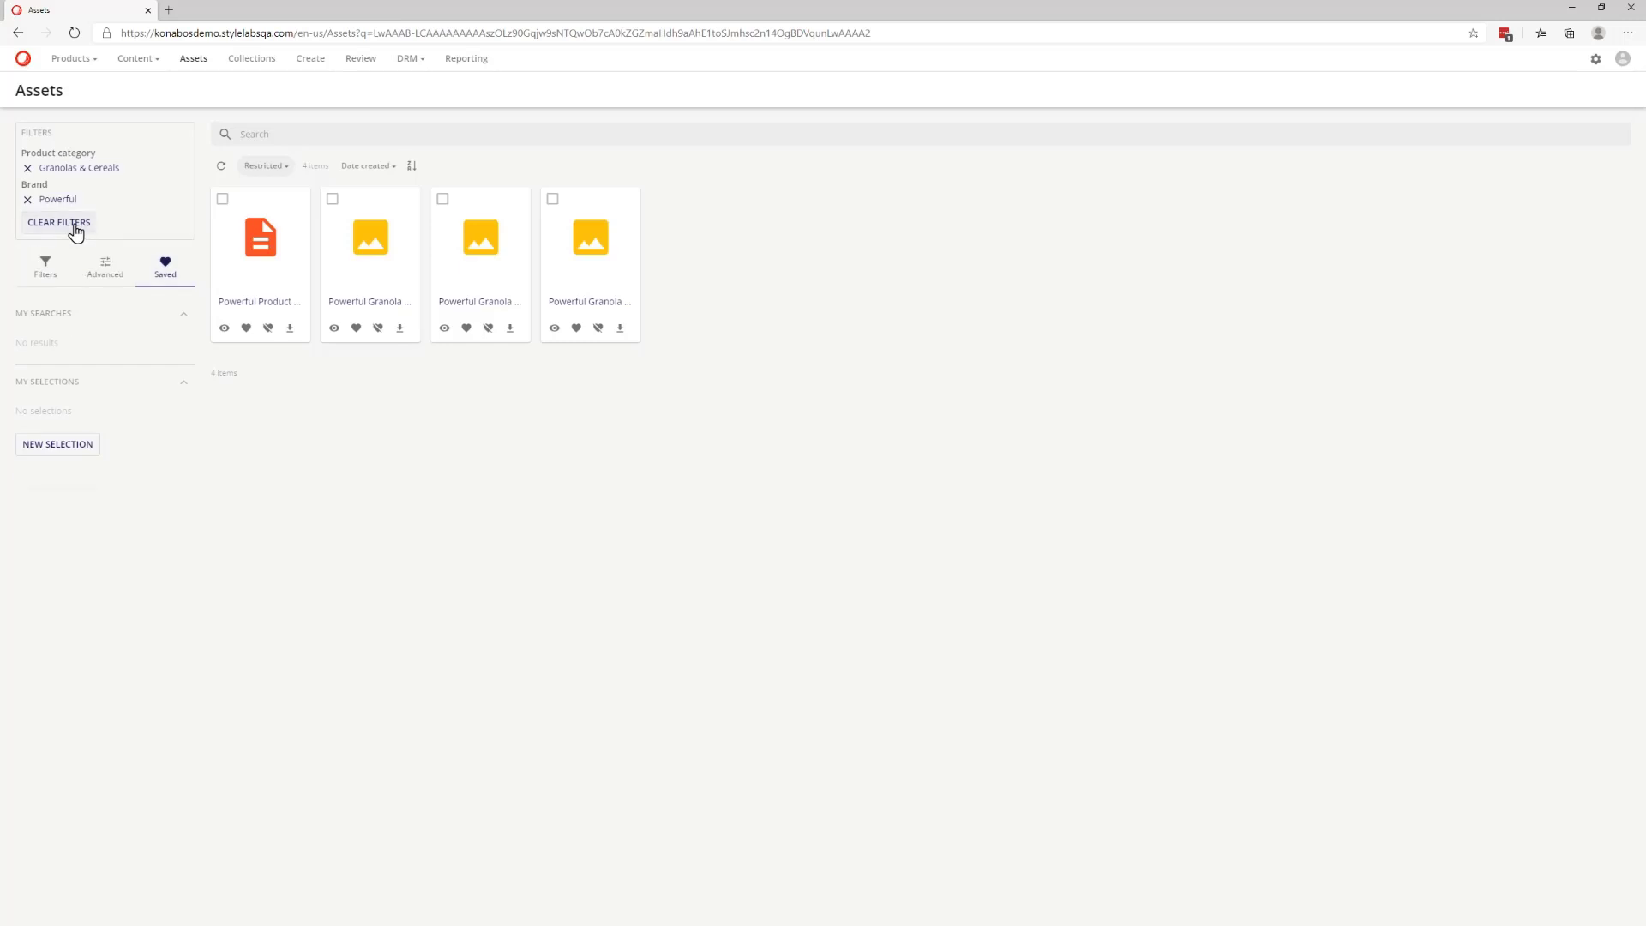
Clear the filters and apply, then remove, an advanced Title contains 'lime' filter.
click(76, 226)
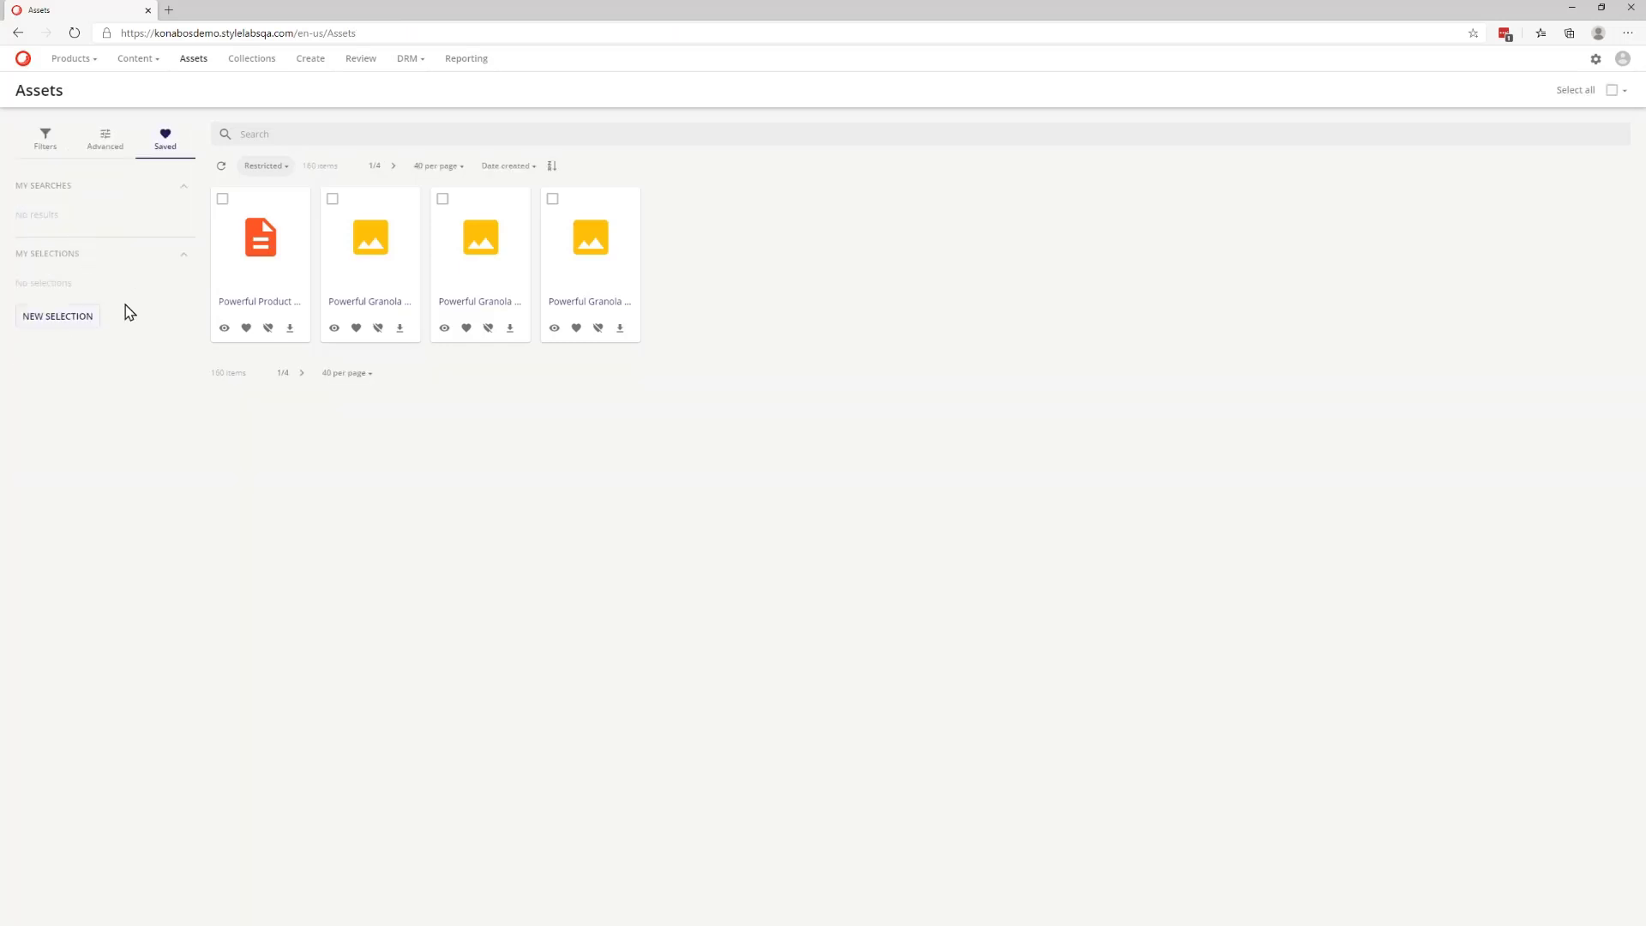
click(109, 155)
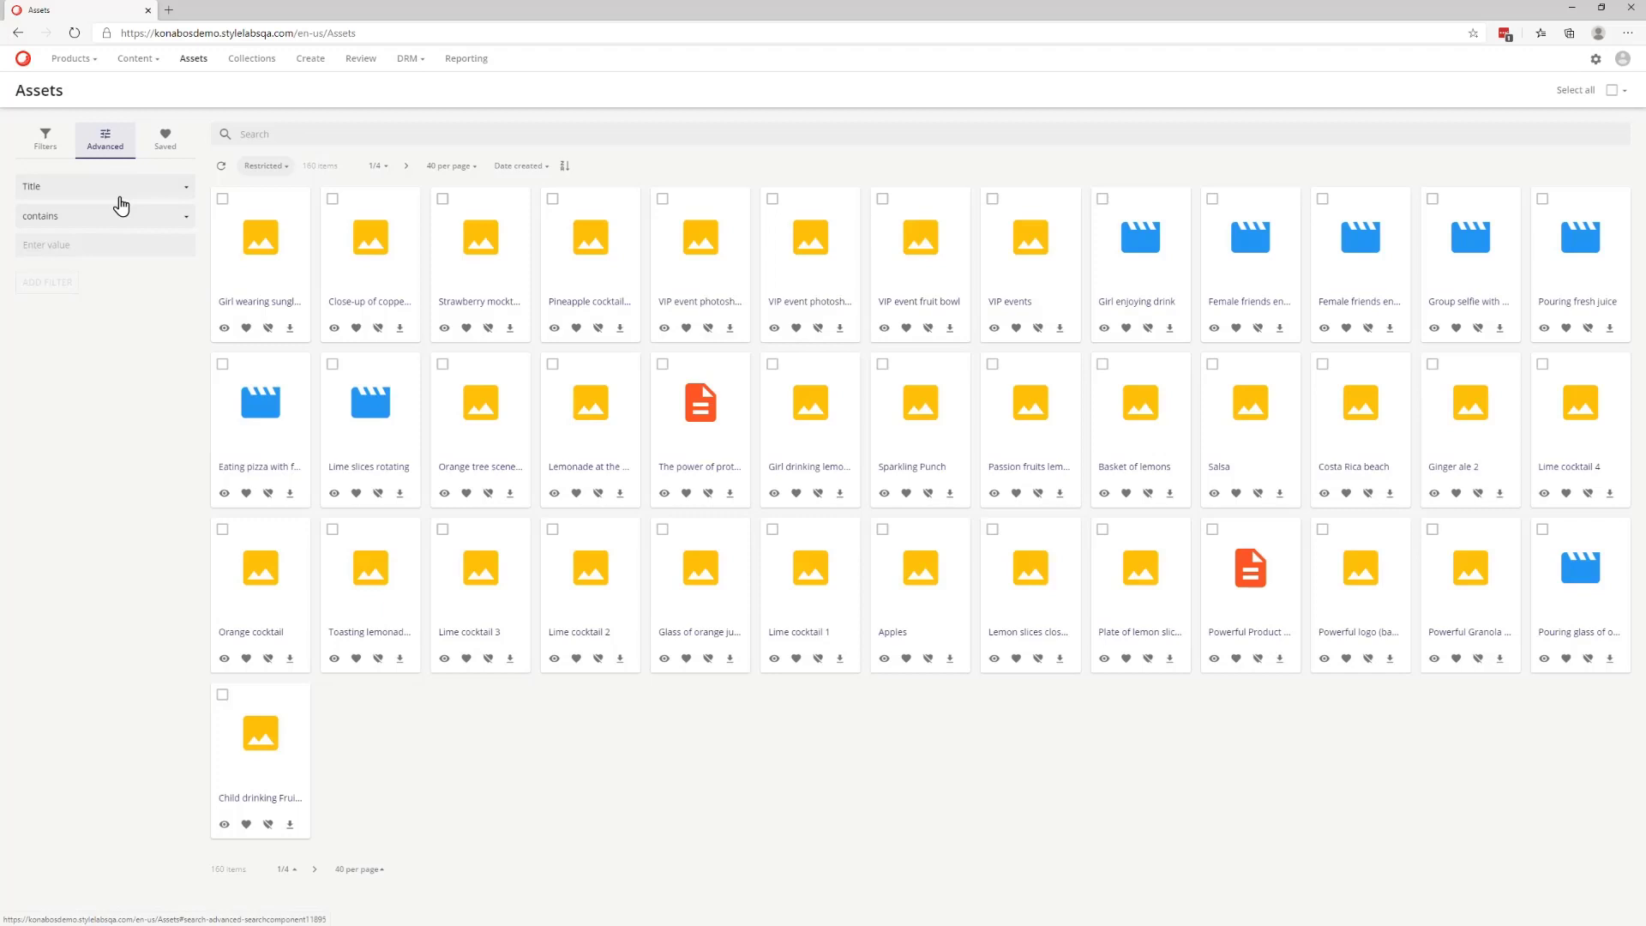
click(124, 194)
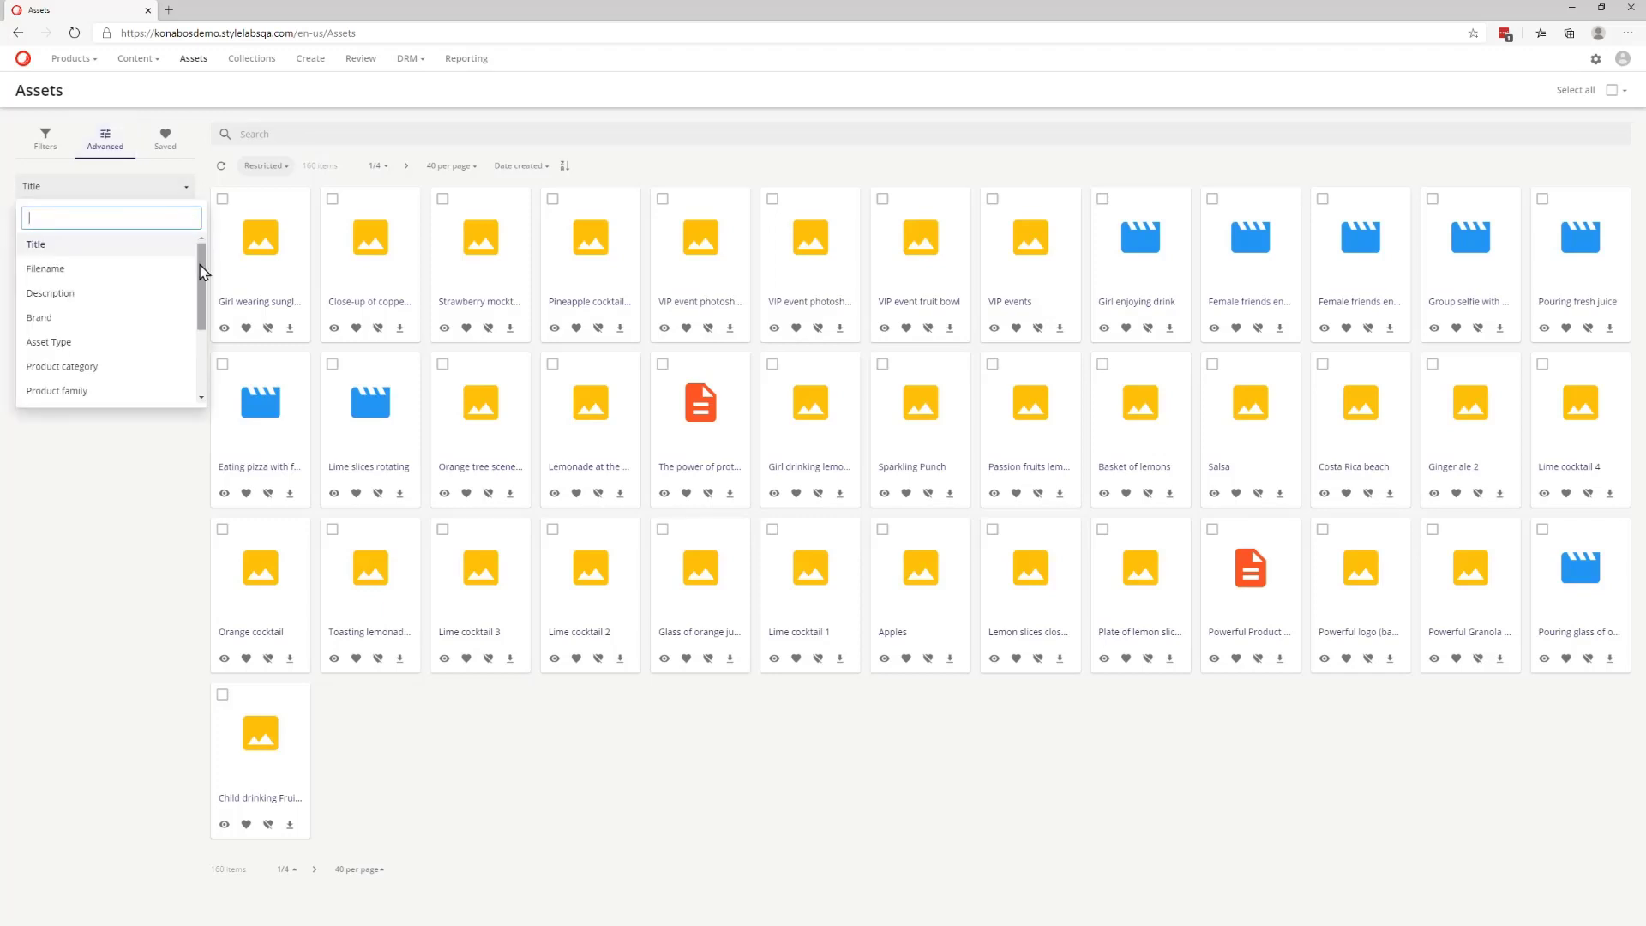
scroll(203, 268, down, 3)
click(183, 444)
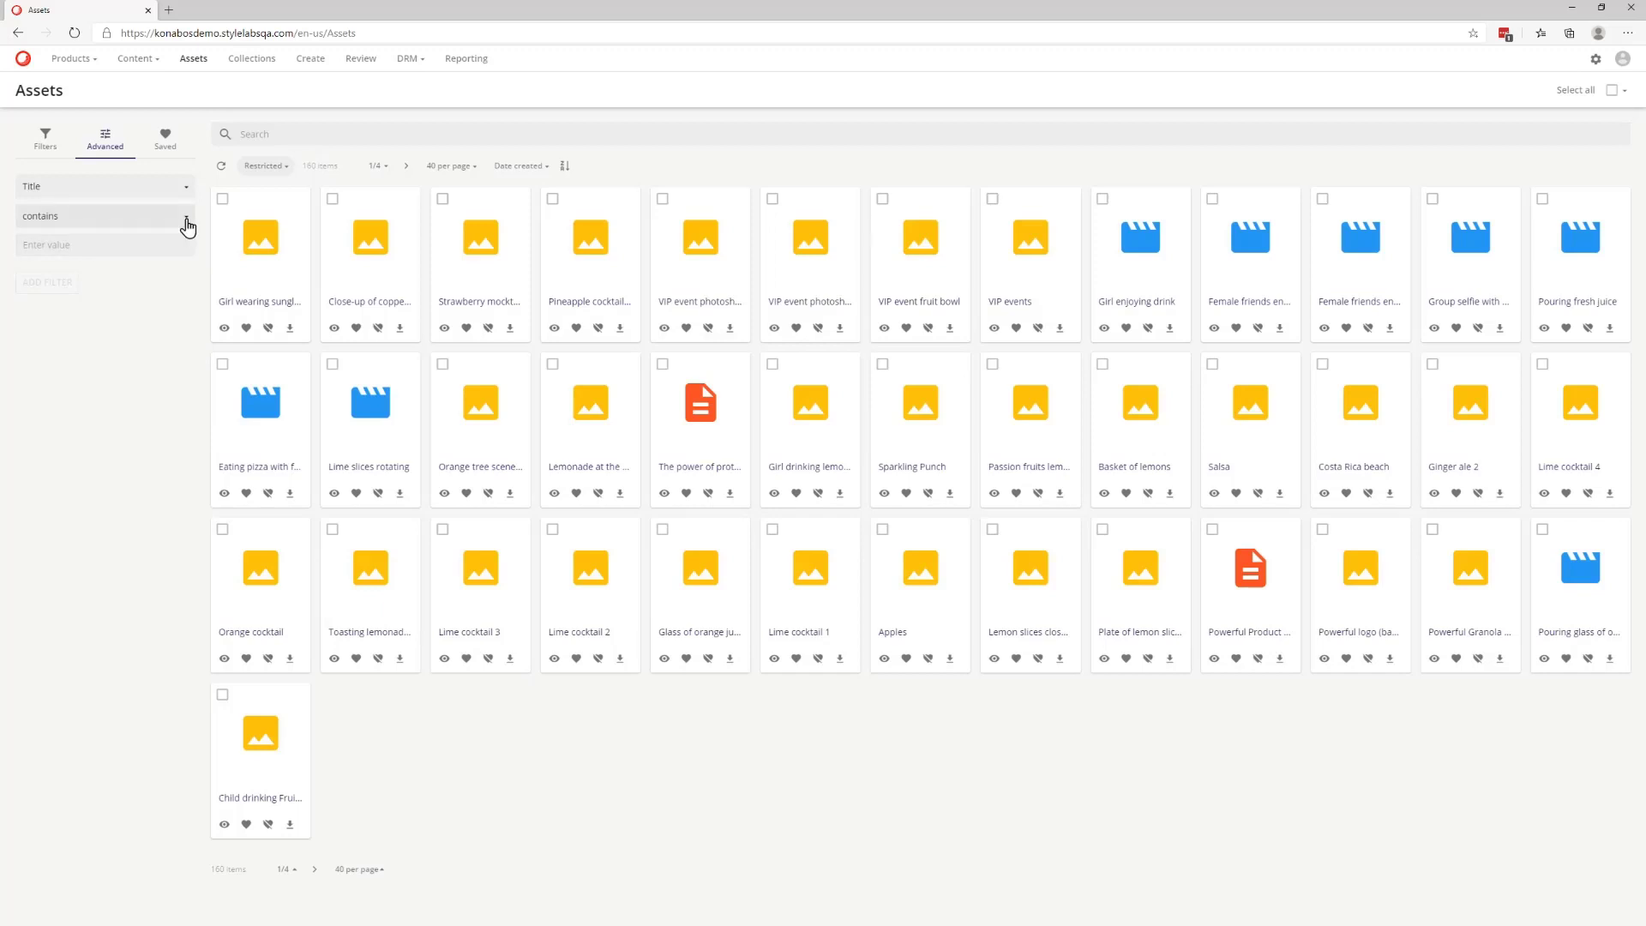
click(98, 243)
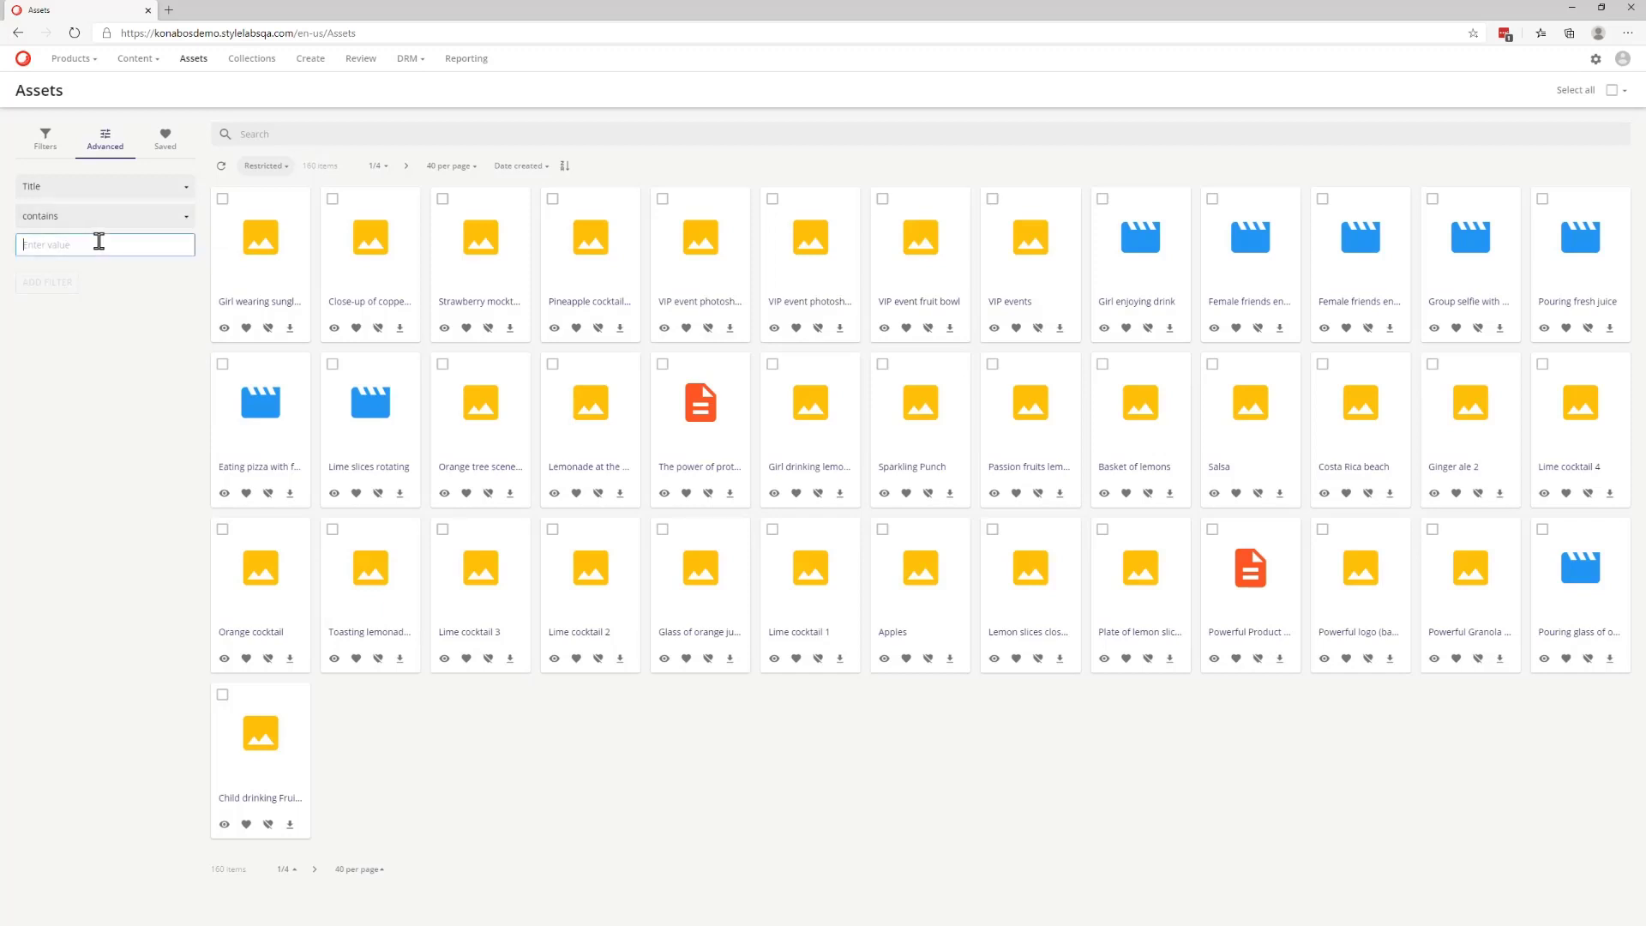
text(lime)
key(Return)
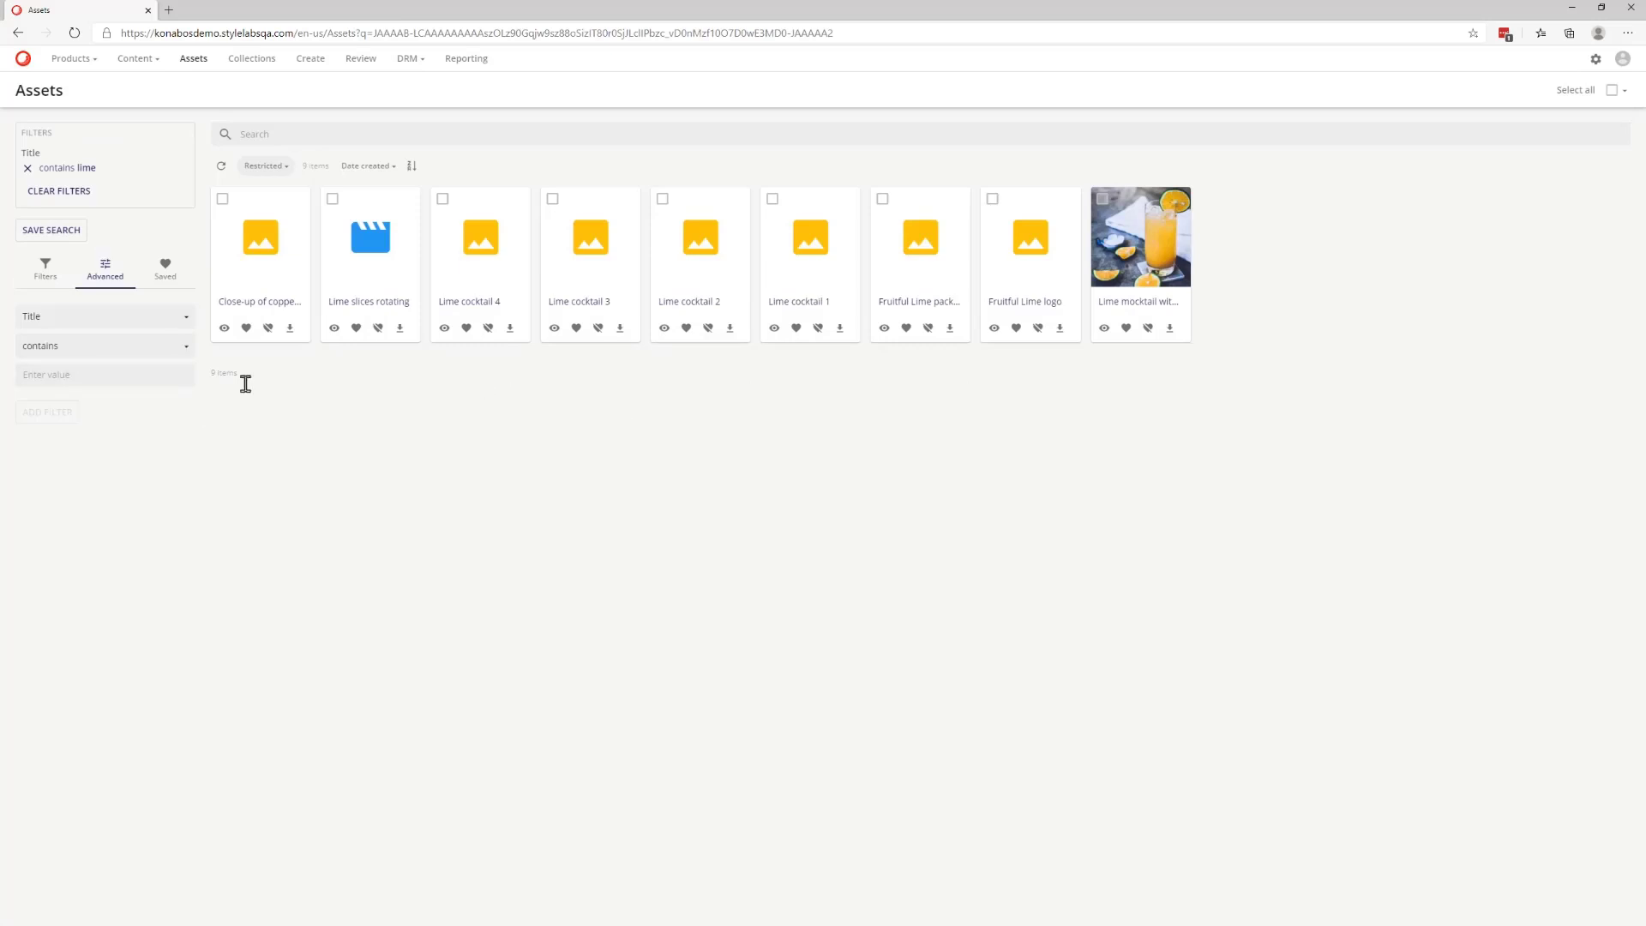
click(38, 201)
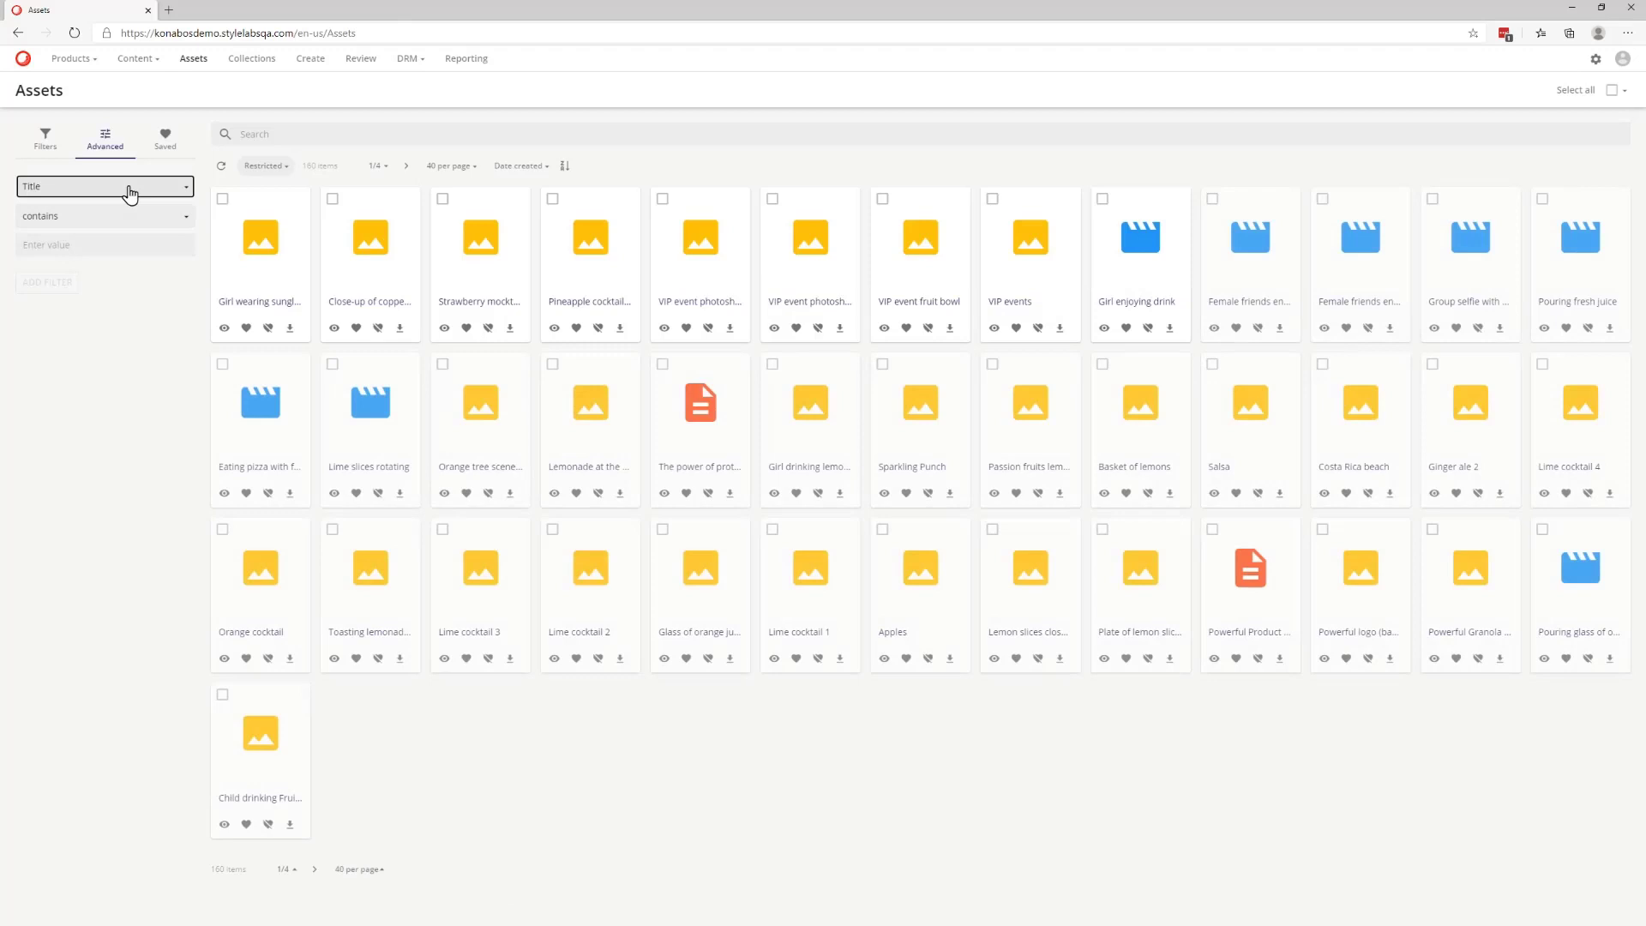
Add an advanced Date created filter with the dynamic range This year.
click(130, 192)
scroll(117, 378, down, 5)
click(84, 390)
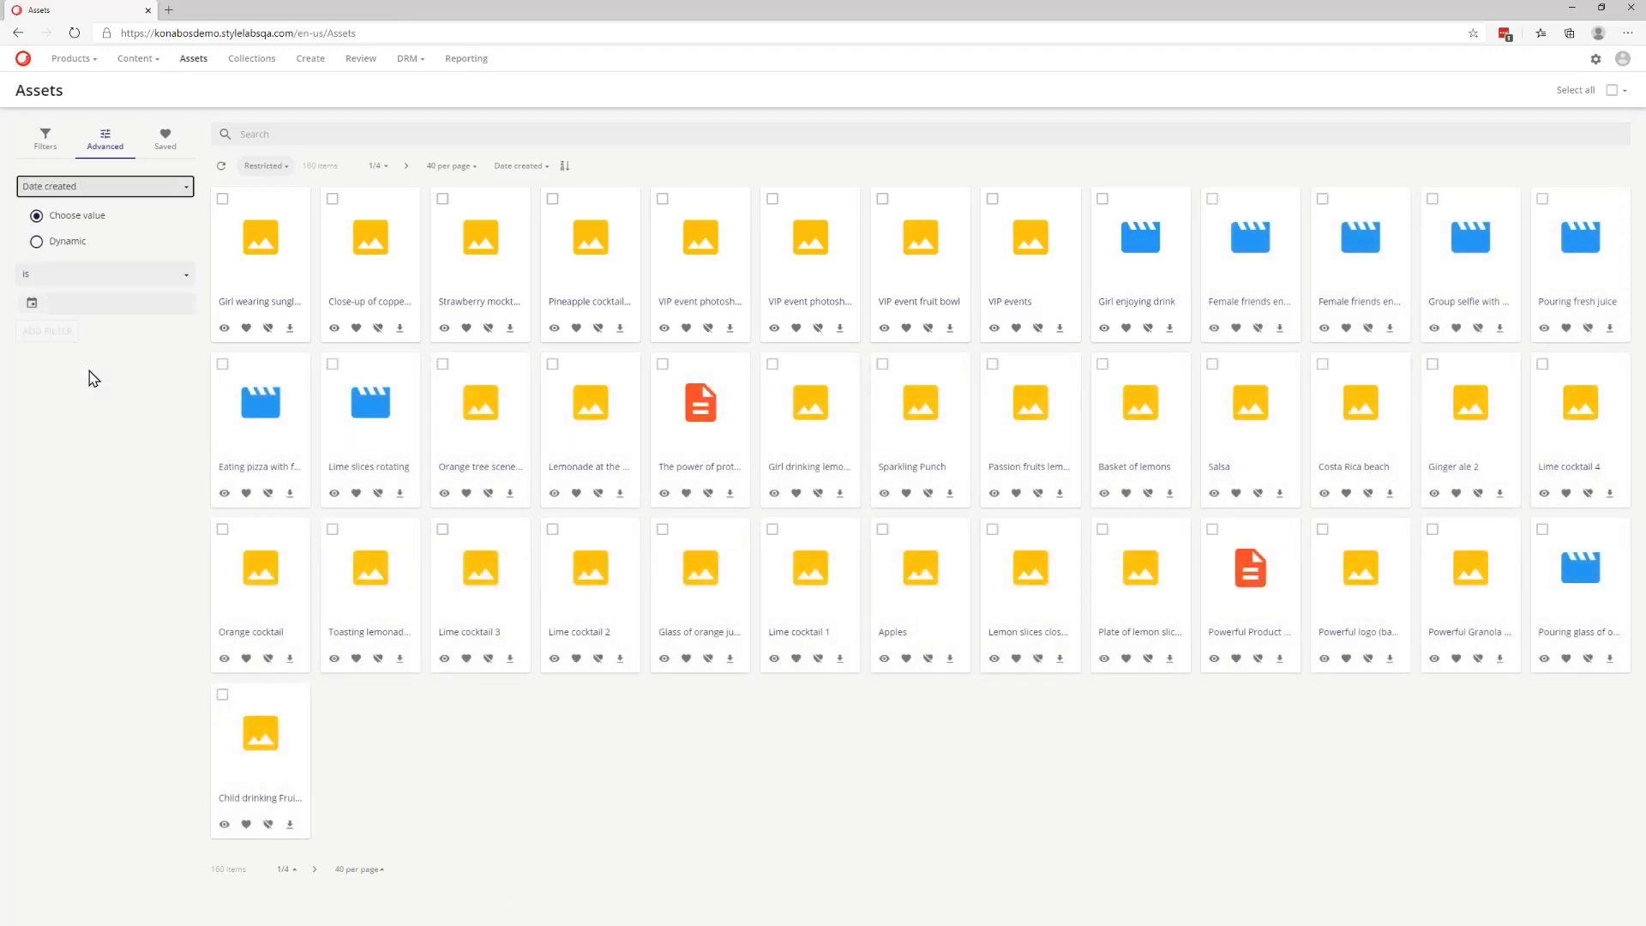
click(39, 244)
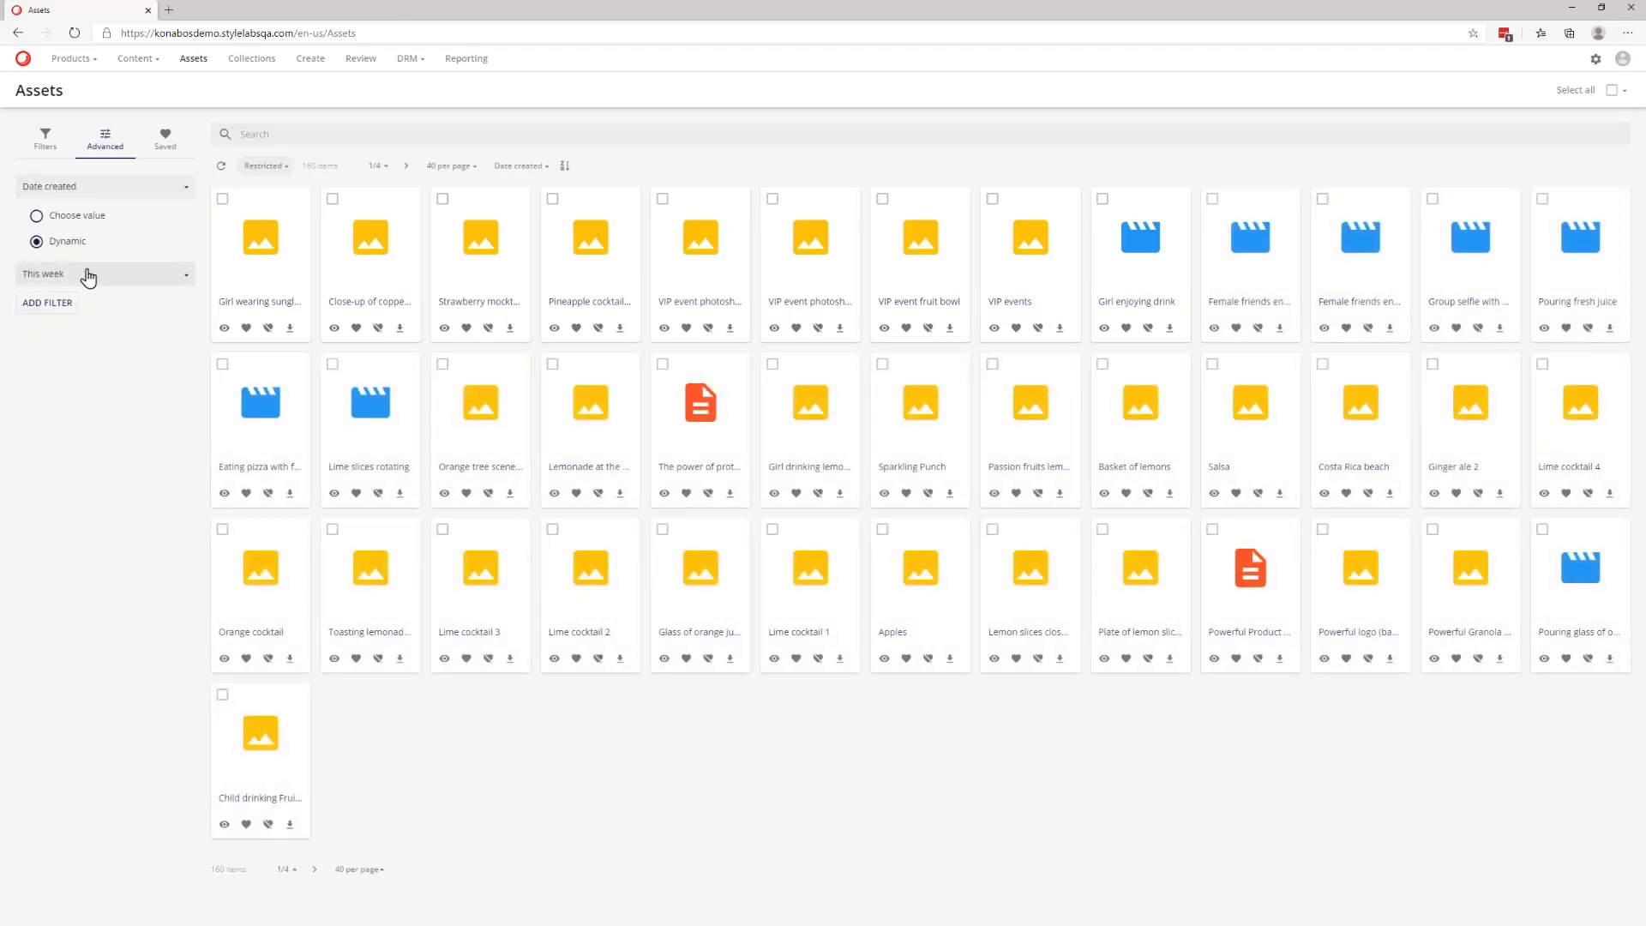
click(88, 276)
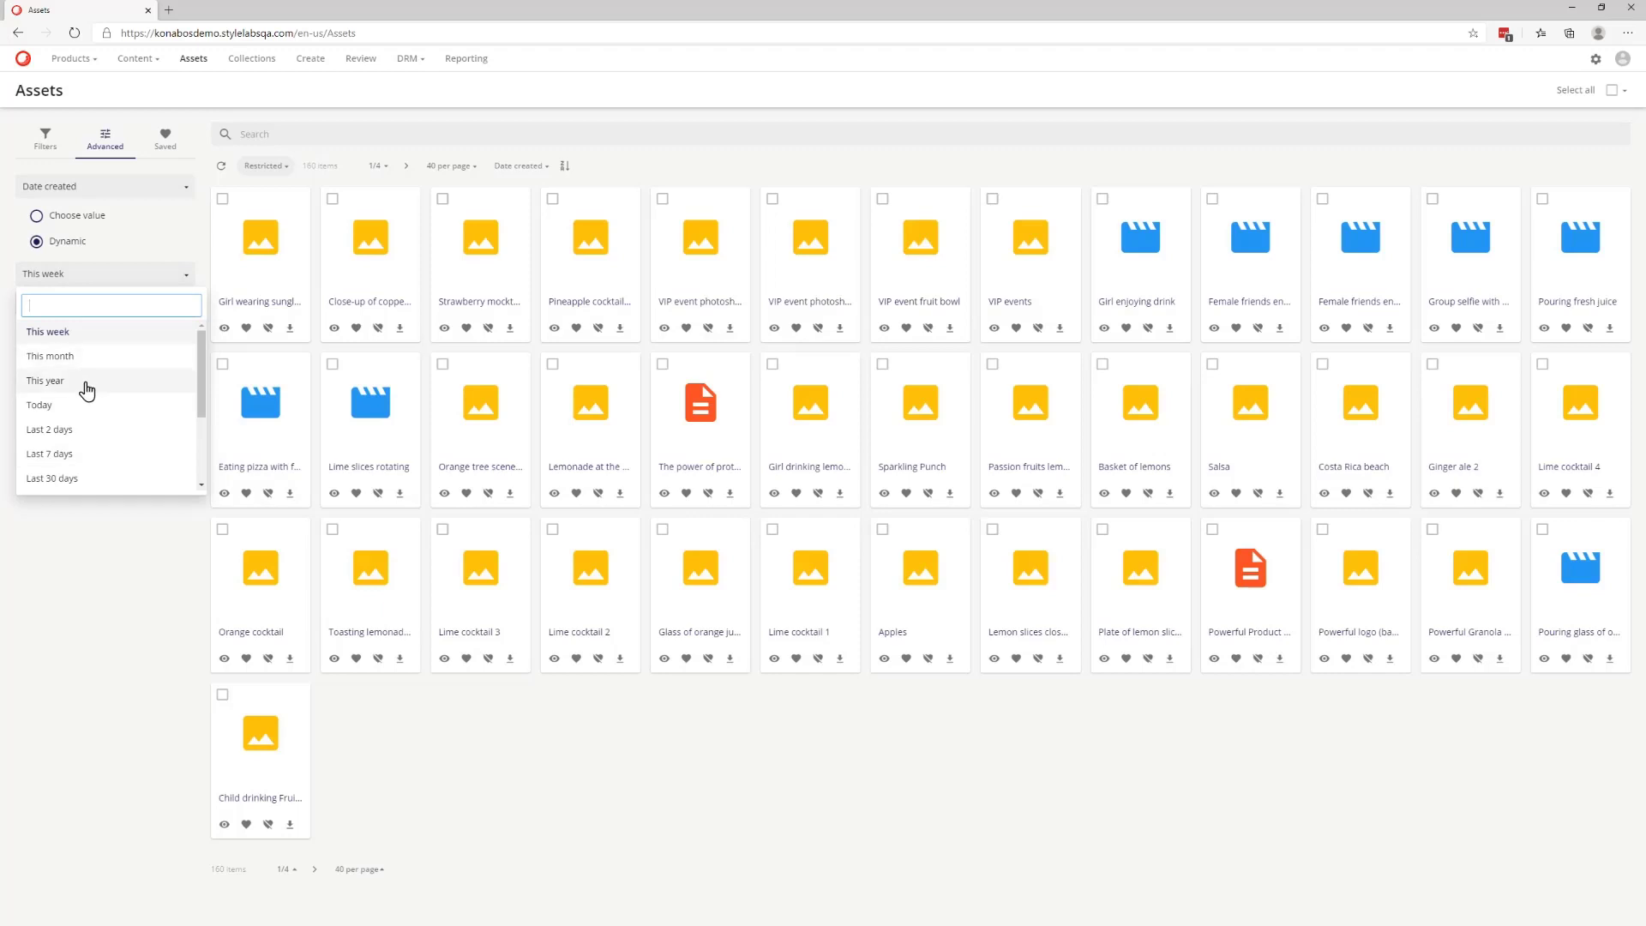
click(88, 381)
click(63, 307)
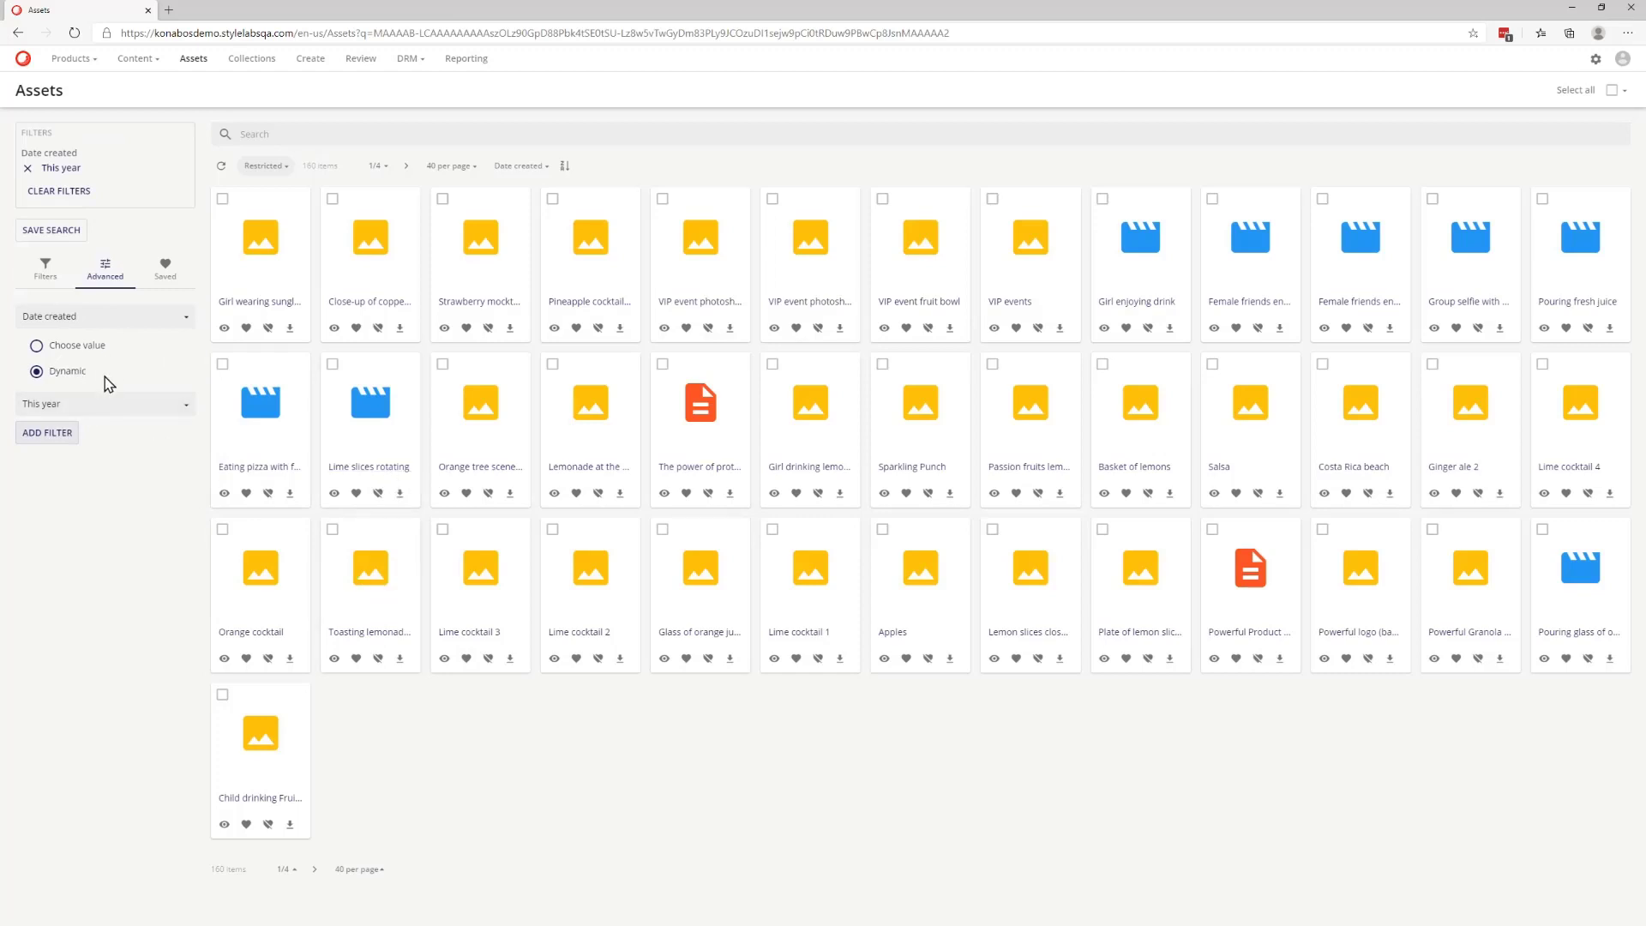
Set the advanced filter field to Title with the contains condition.
click(73, 324)
scroll(115, 445, up, 3)
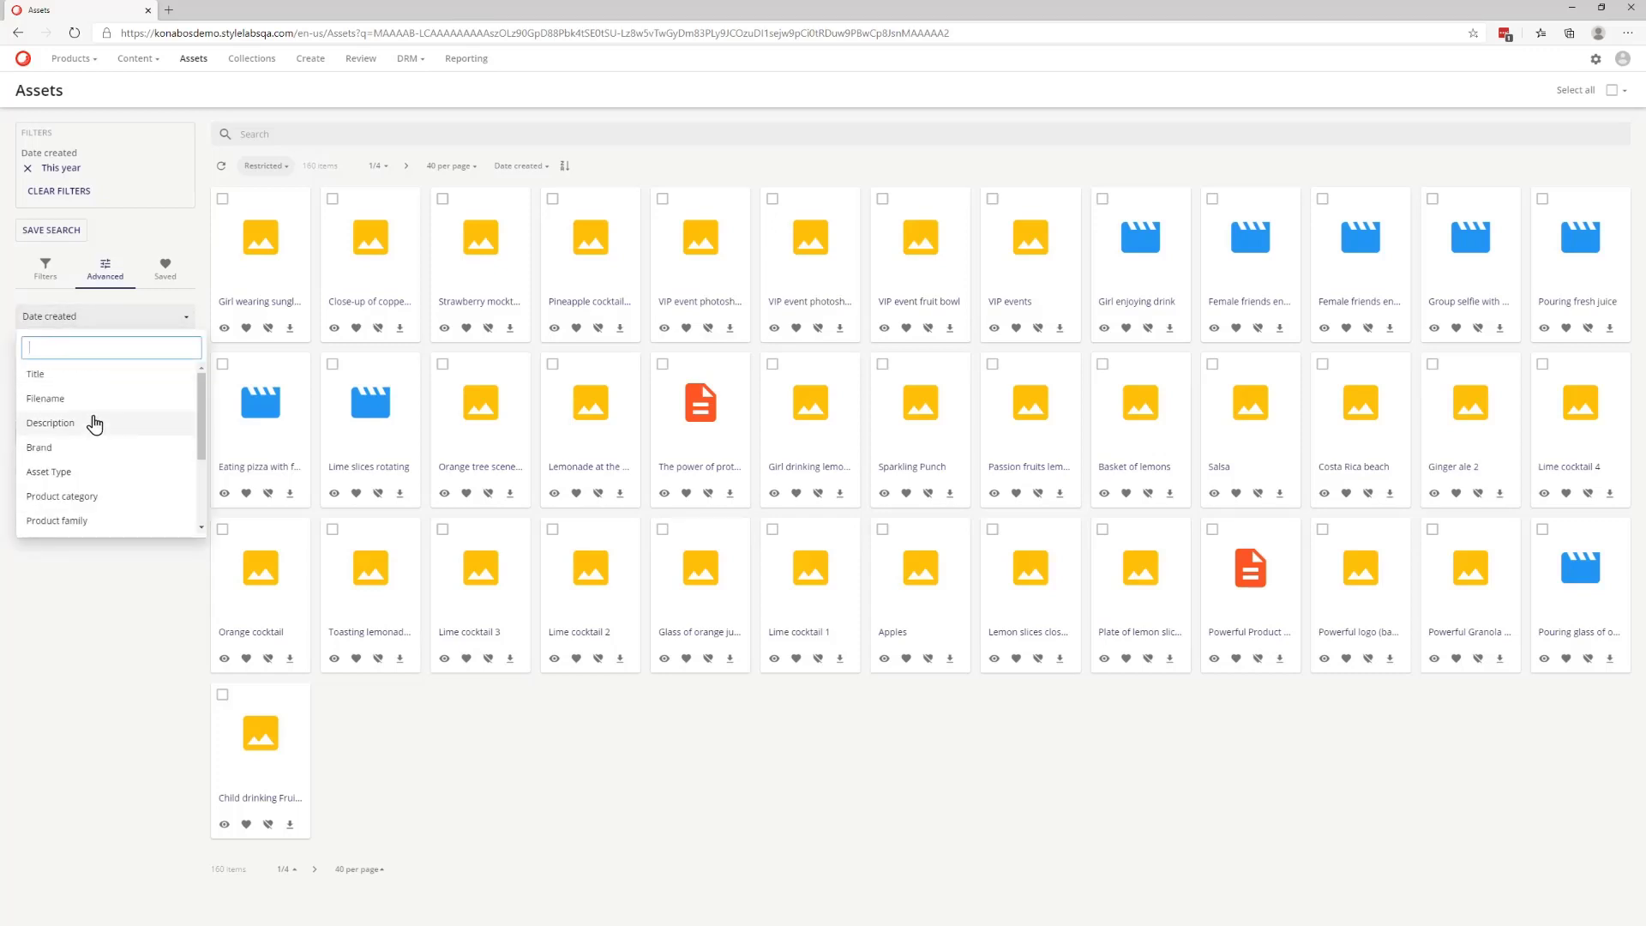
click(84, 377)
click(86, 352)
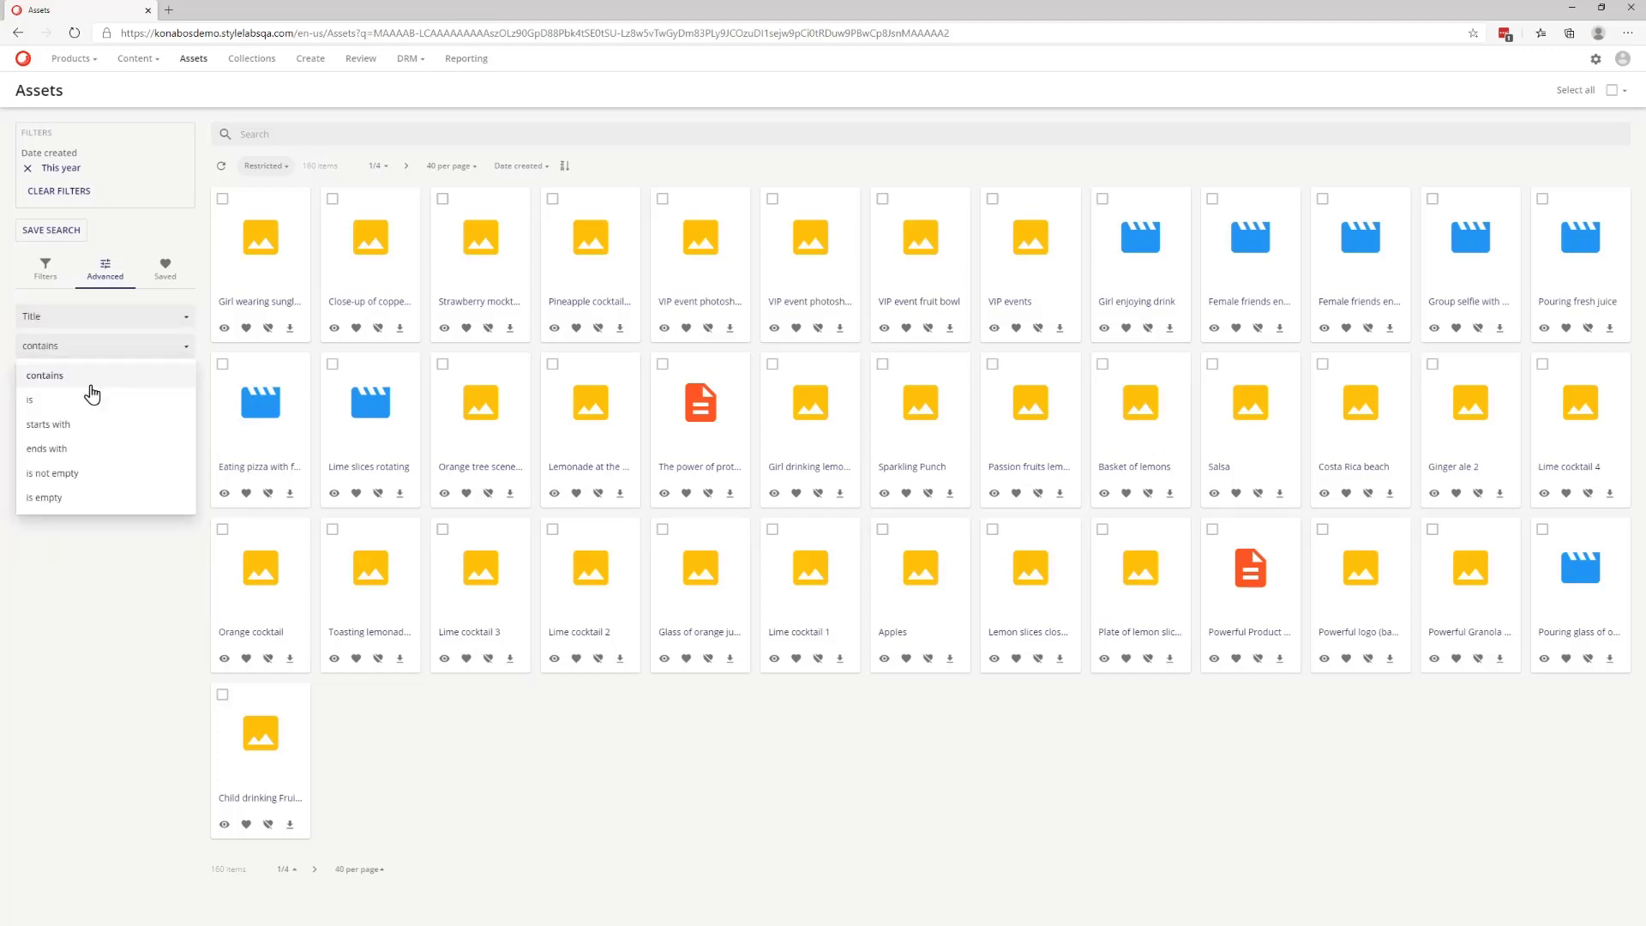
click(141, 573)
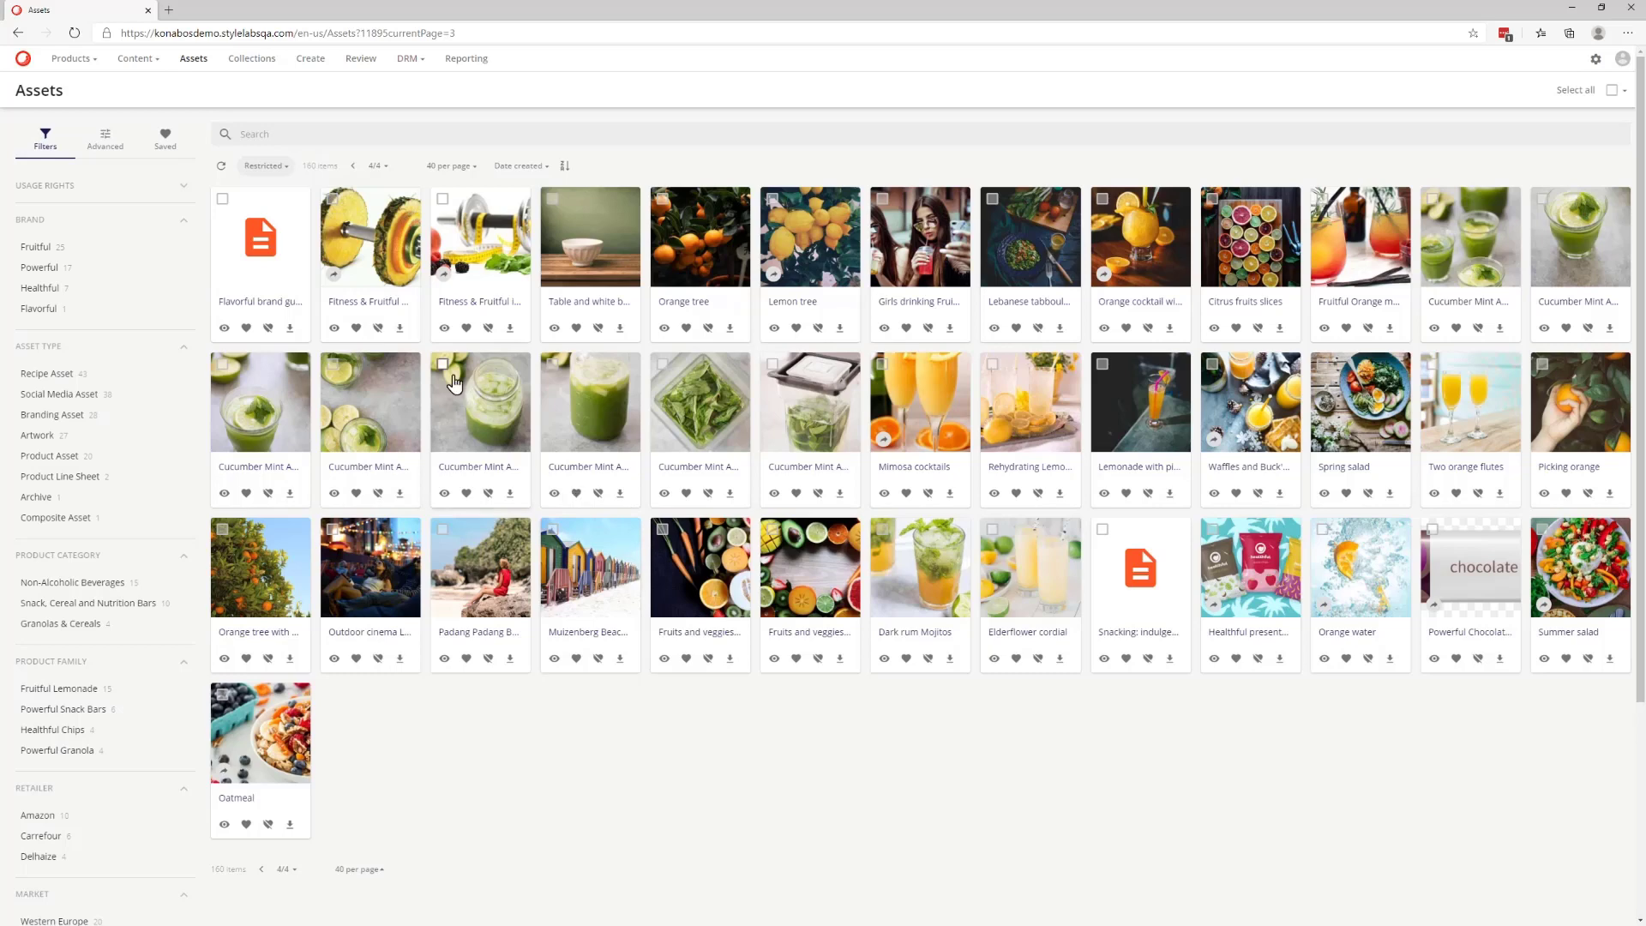
click(333, 328)
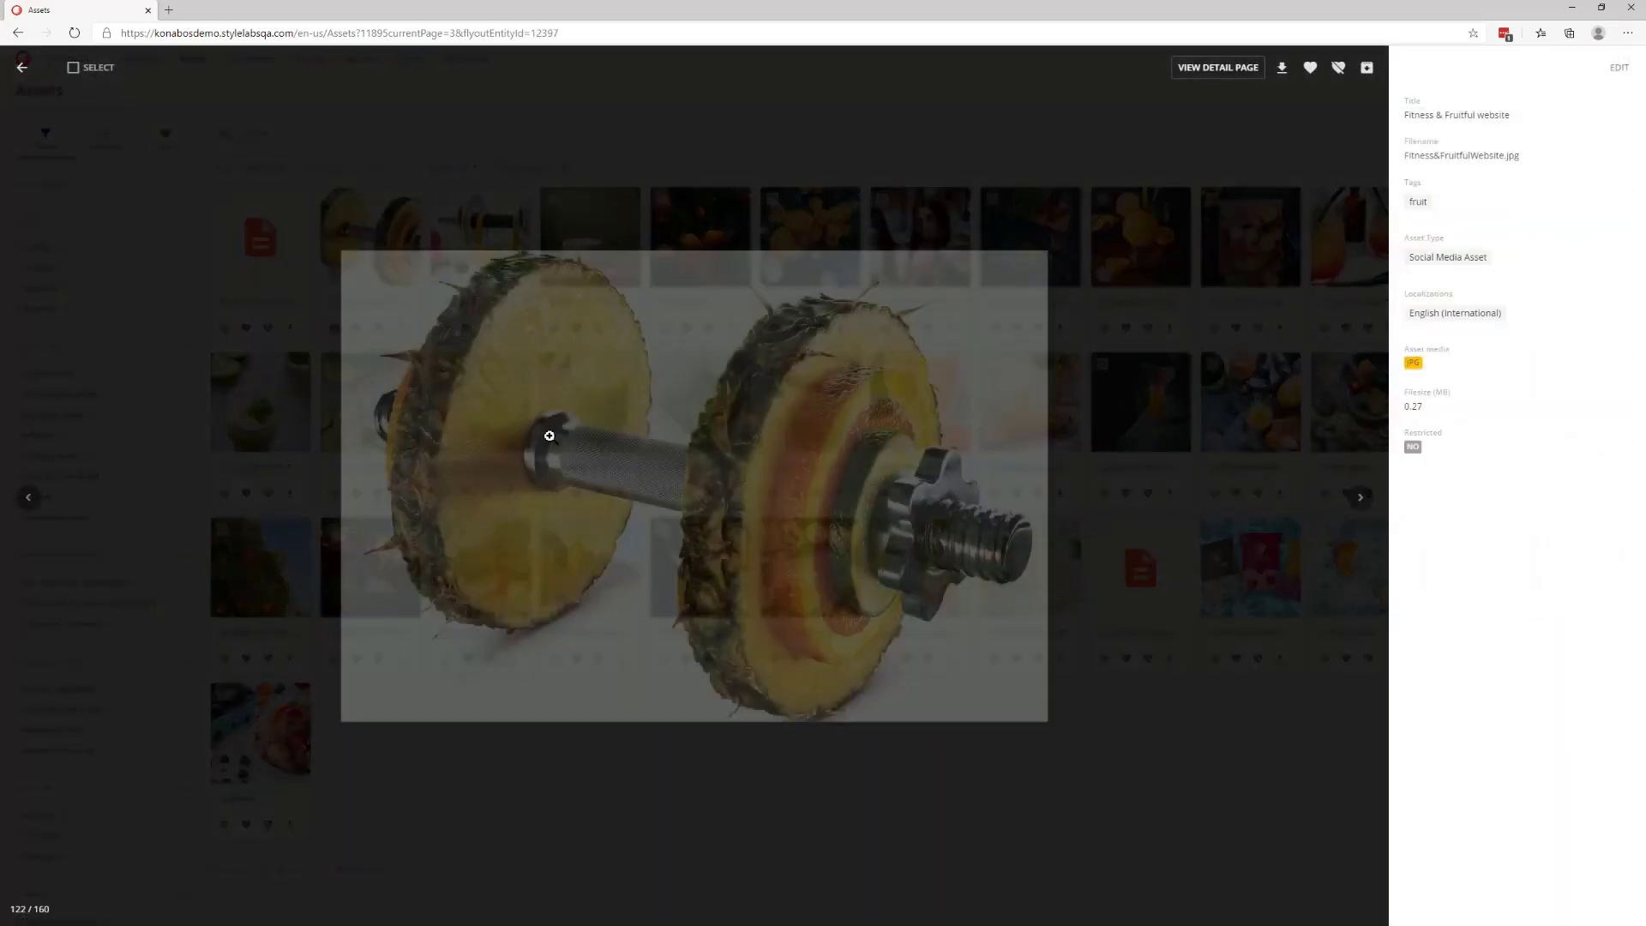
click(1360, 500)
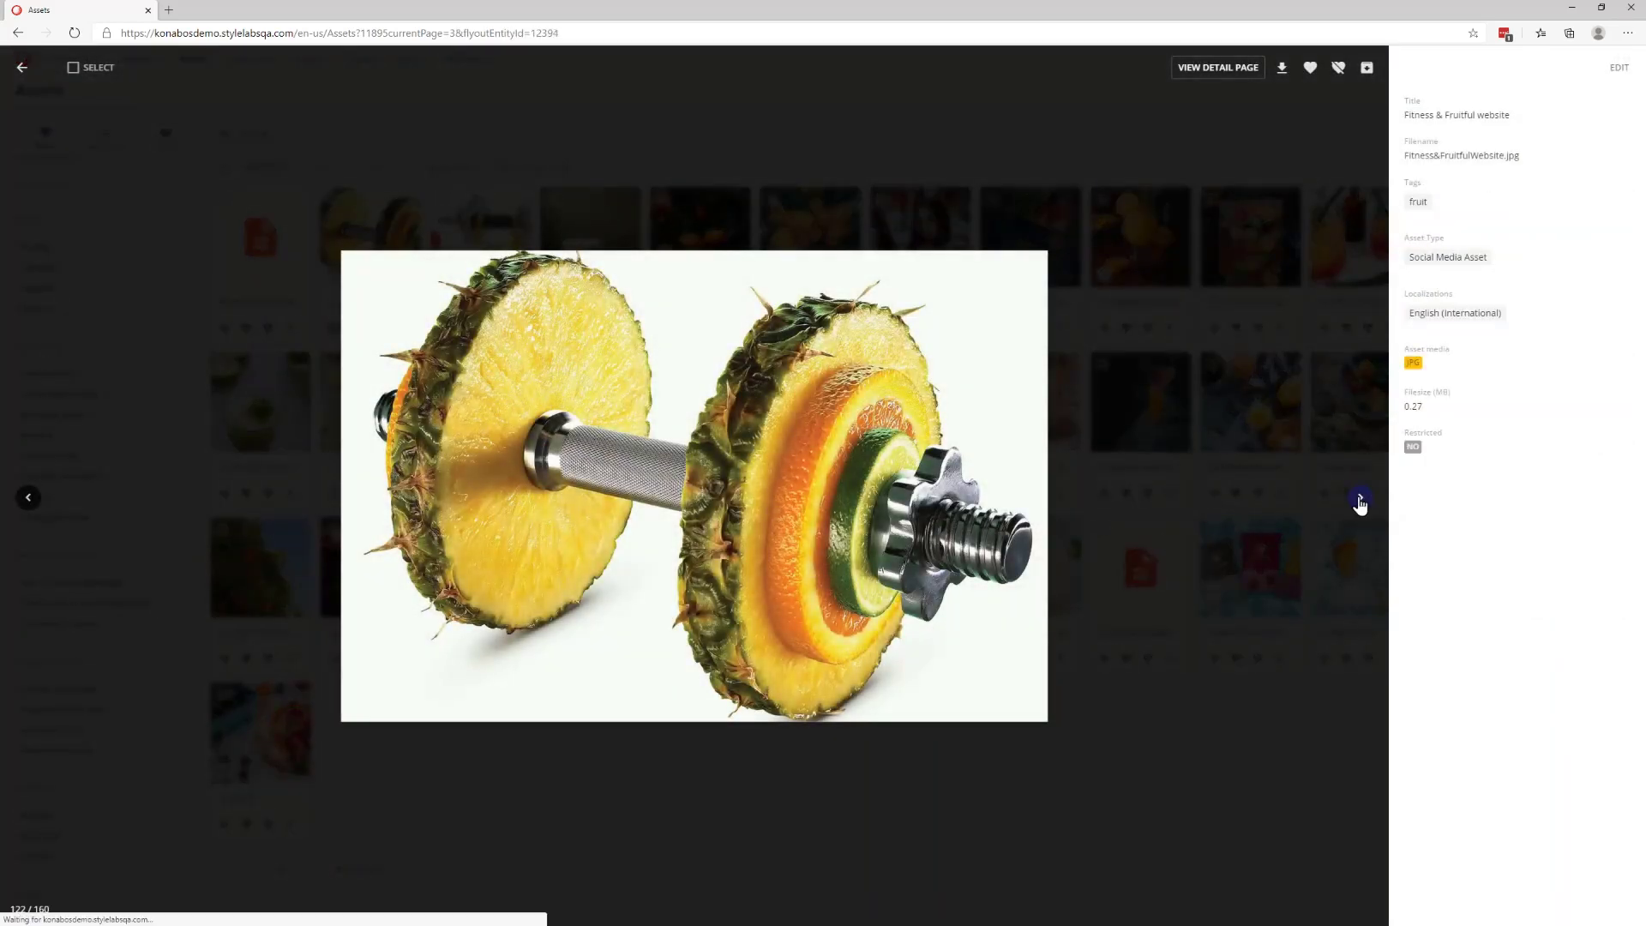
click(1360, 499)
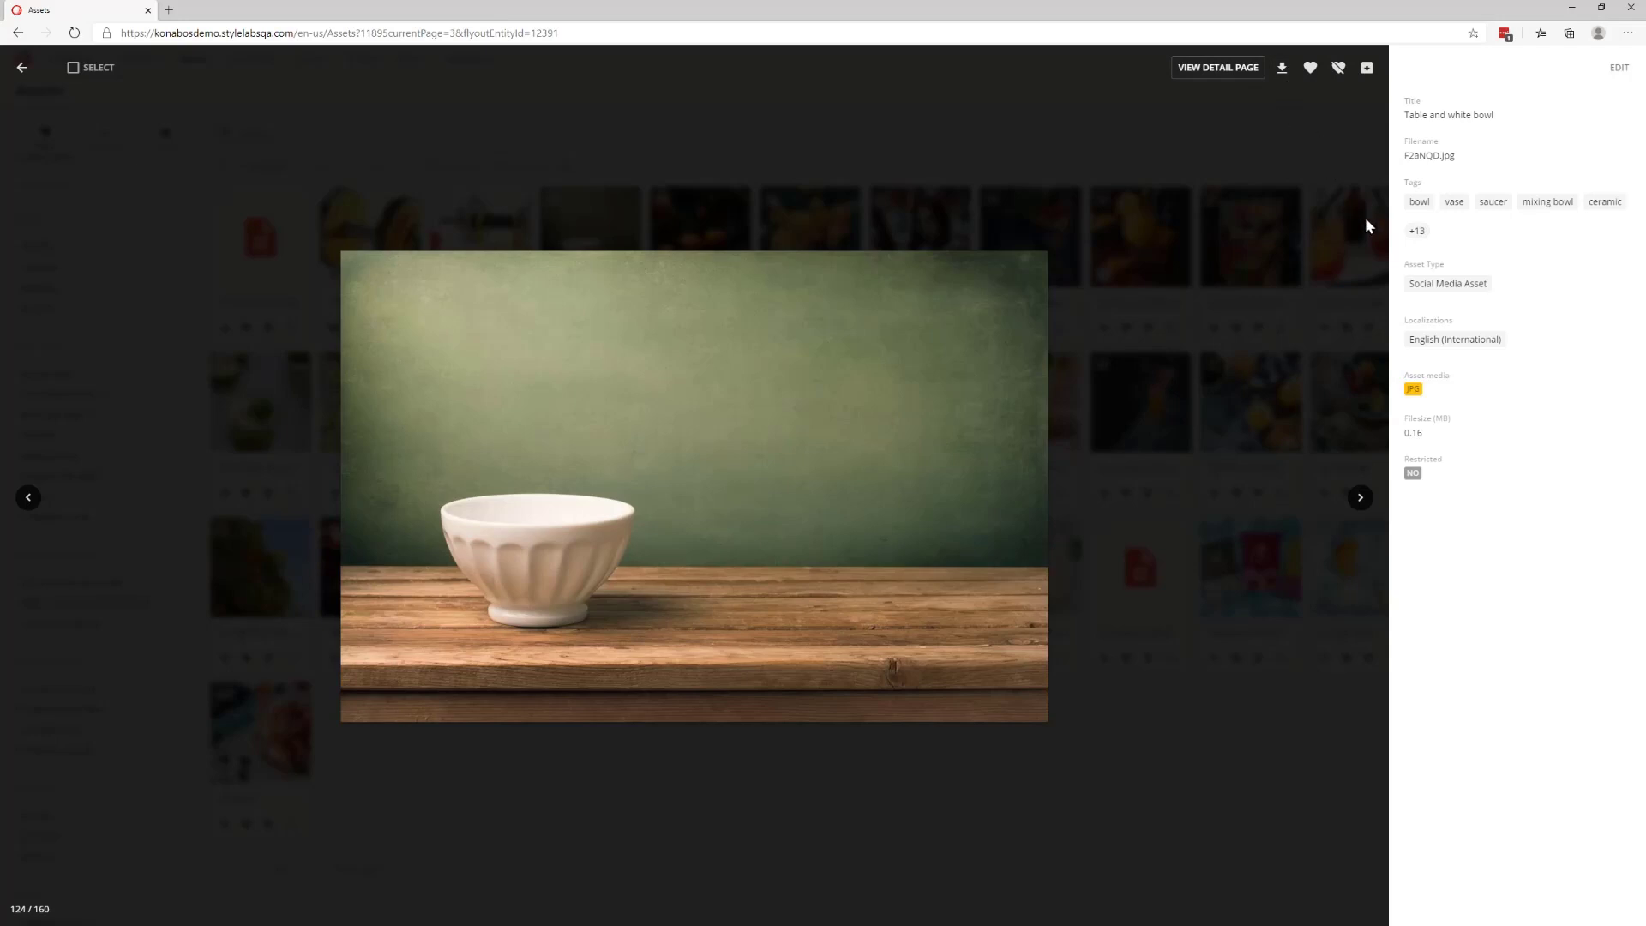
click(1360, 499)
click(1363, 502)
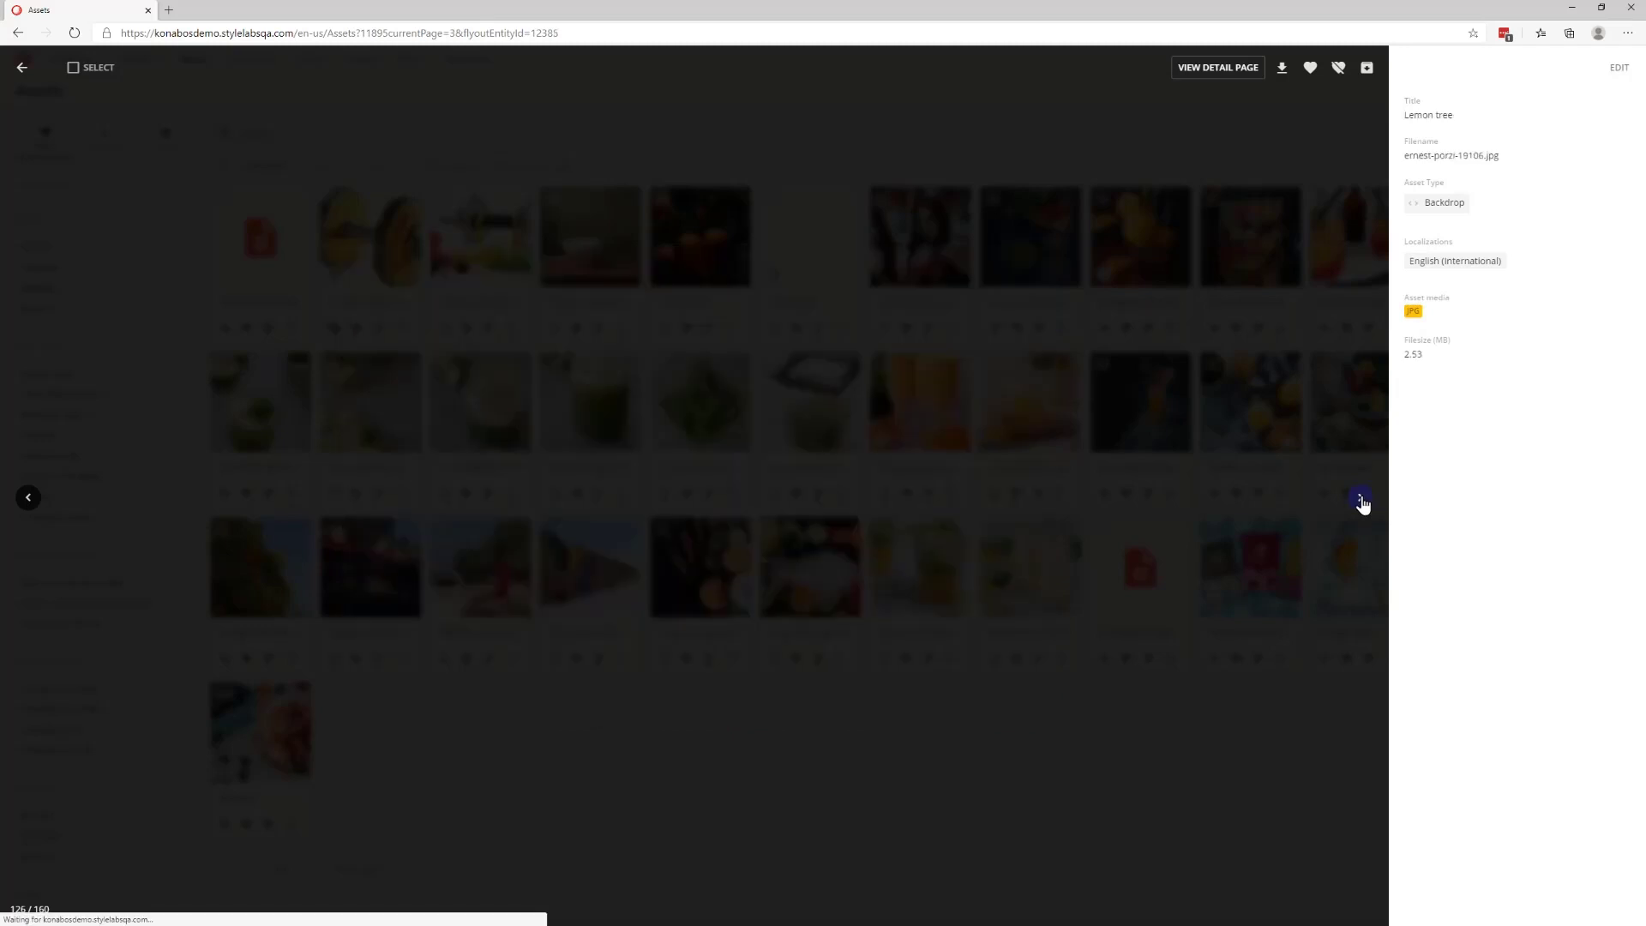
click(1363, 502)
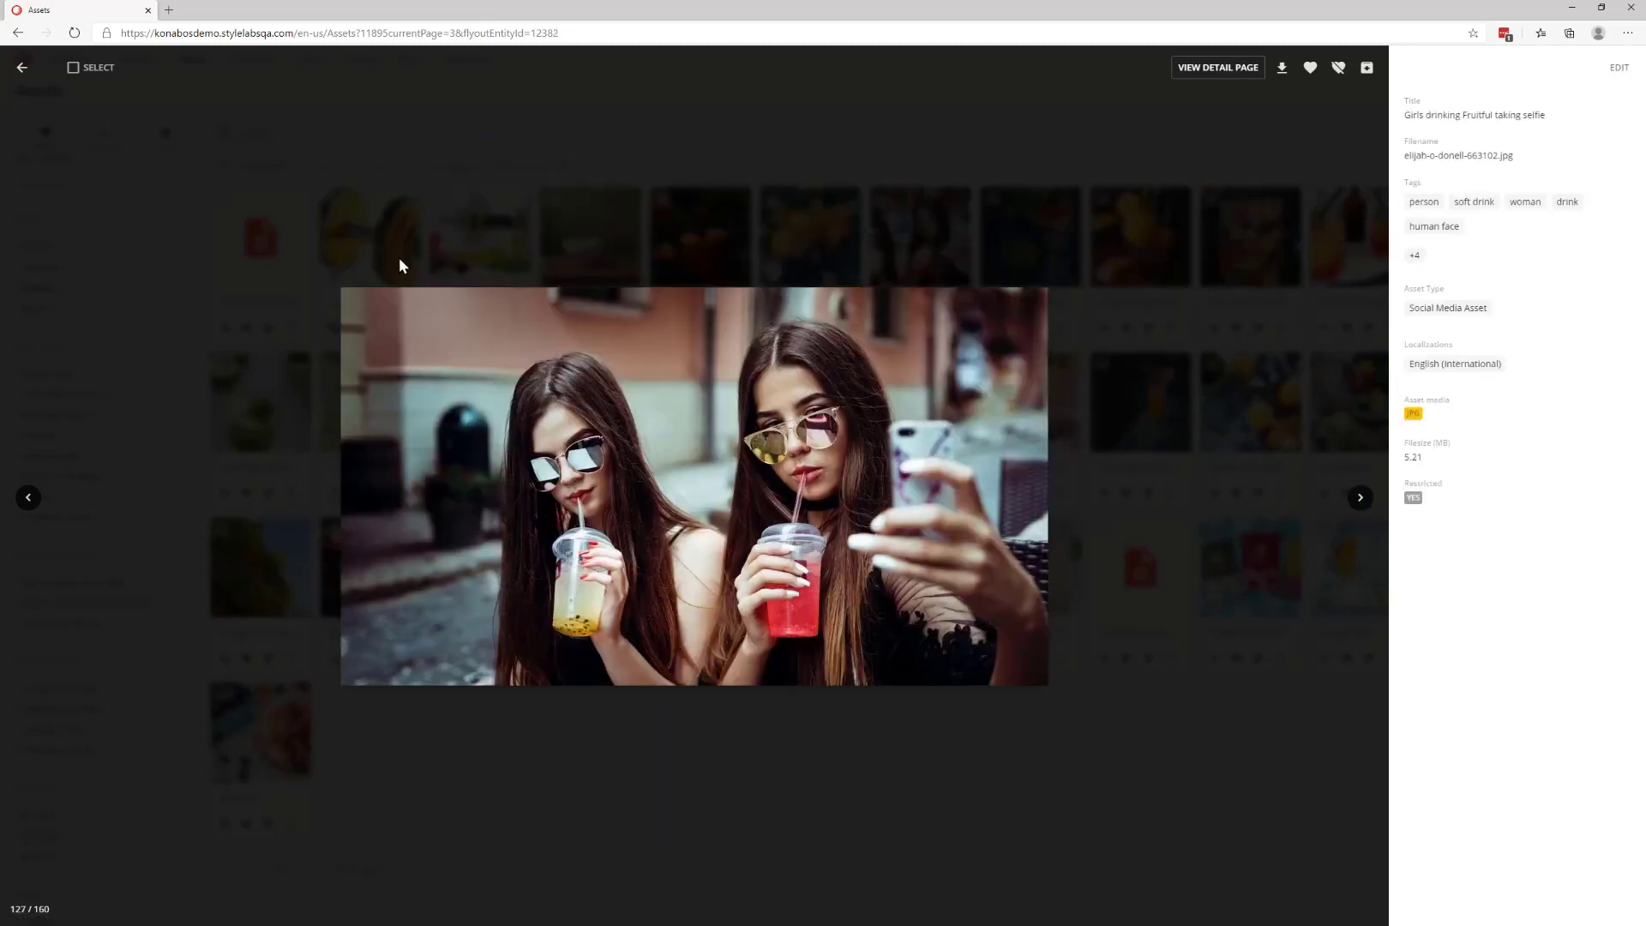
Select the Fitness & Fruitful, Table and white bowl, and Orange tree assets and edit them in a table.
click(22, 67)
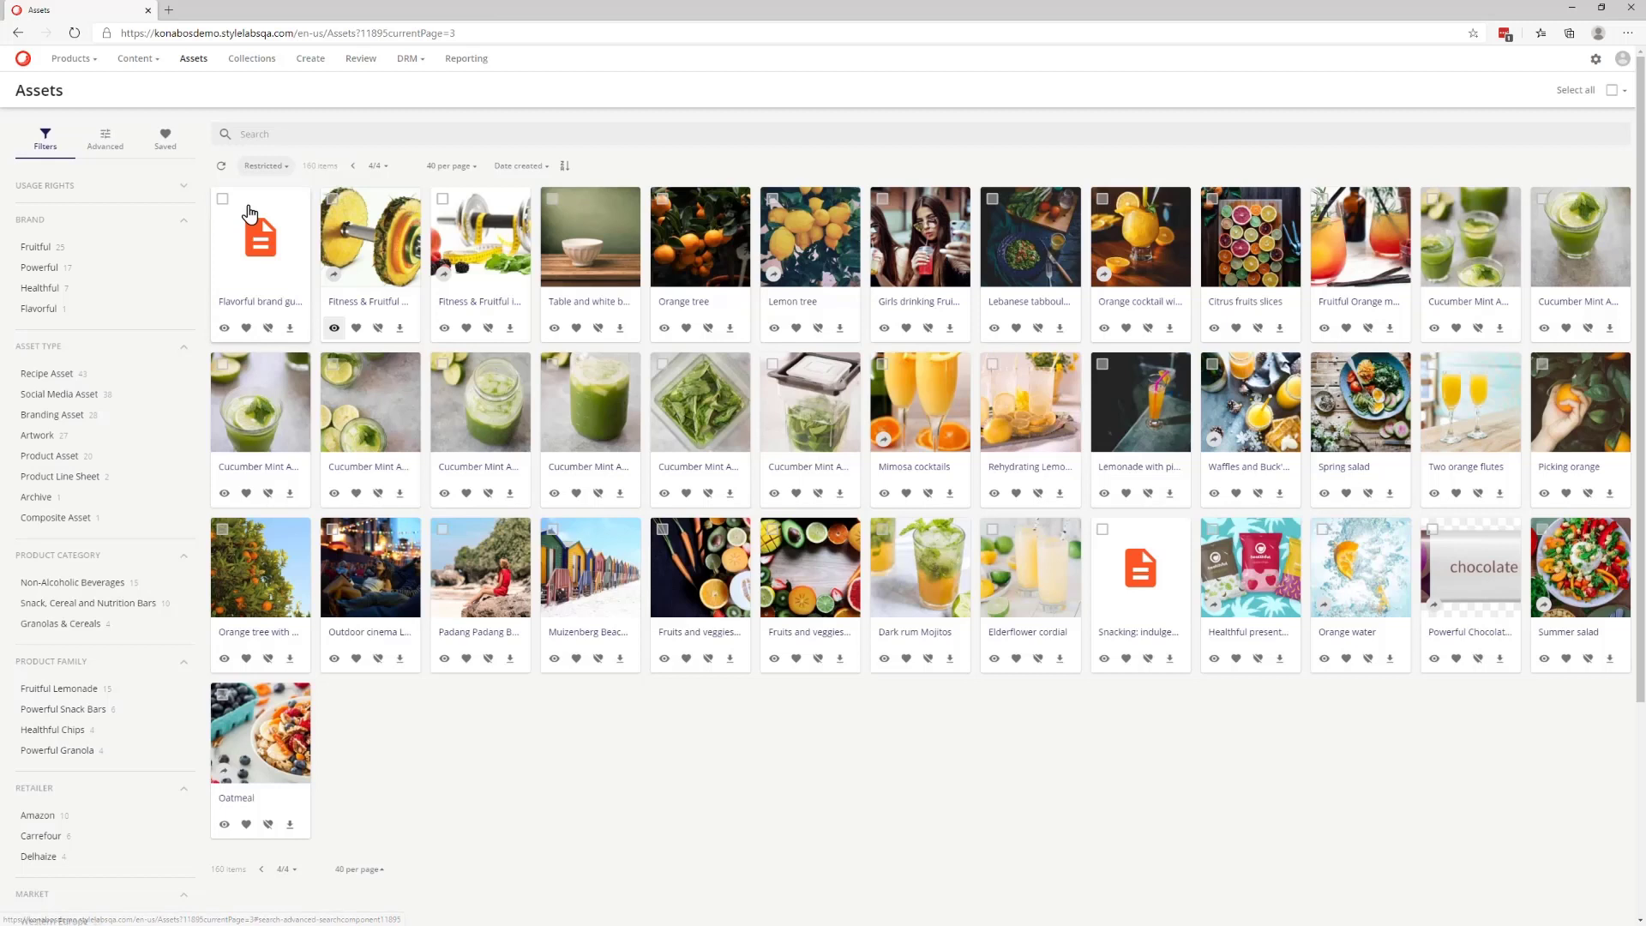
click(442, 199)
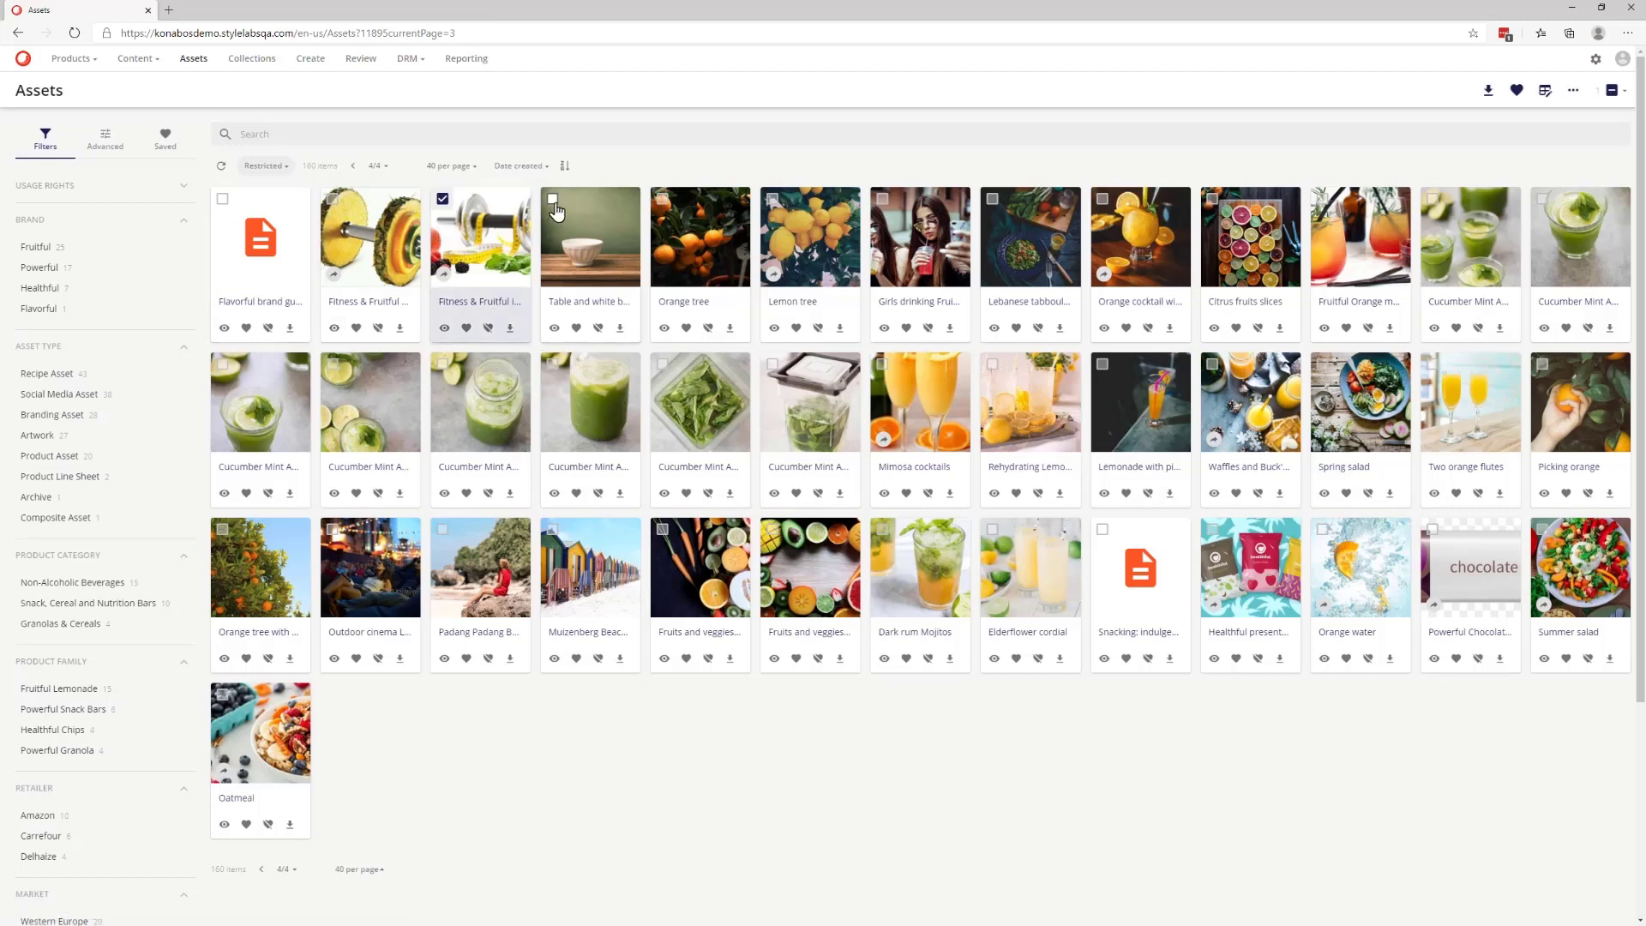
click(552, 199)
click(663, 201)
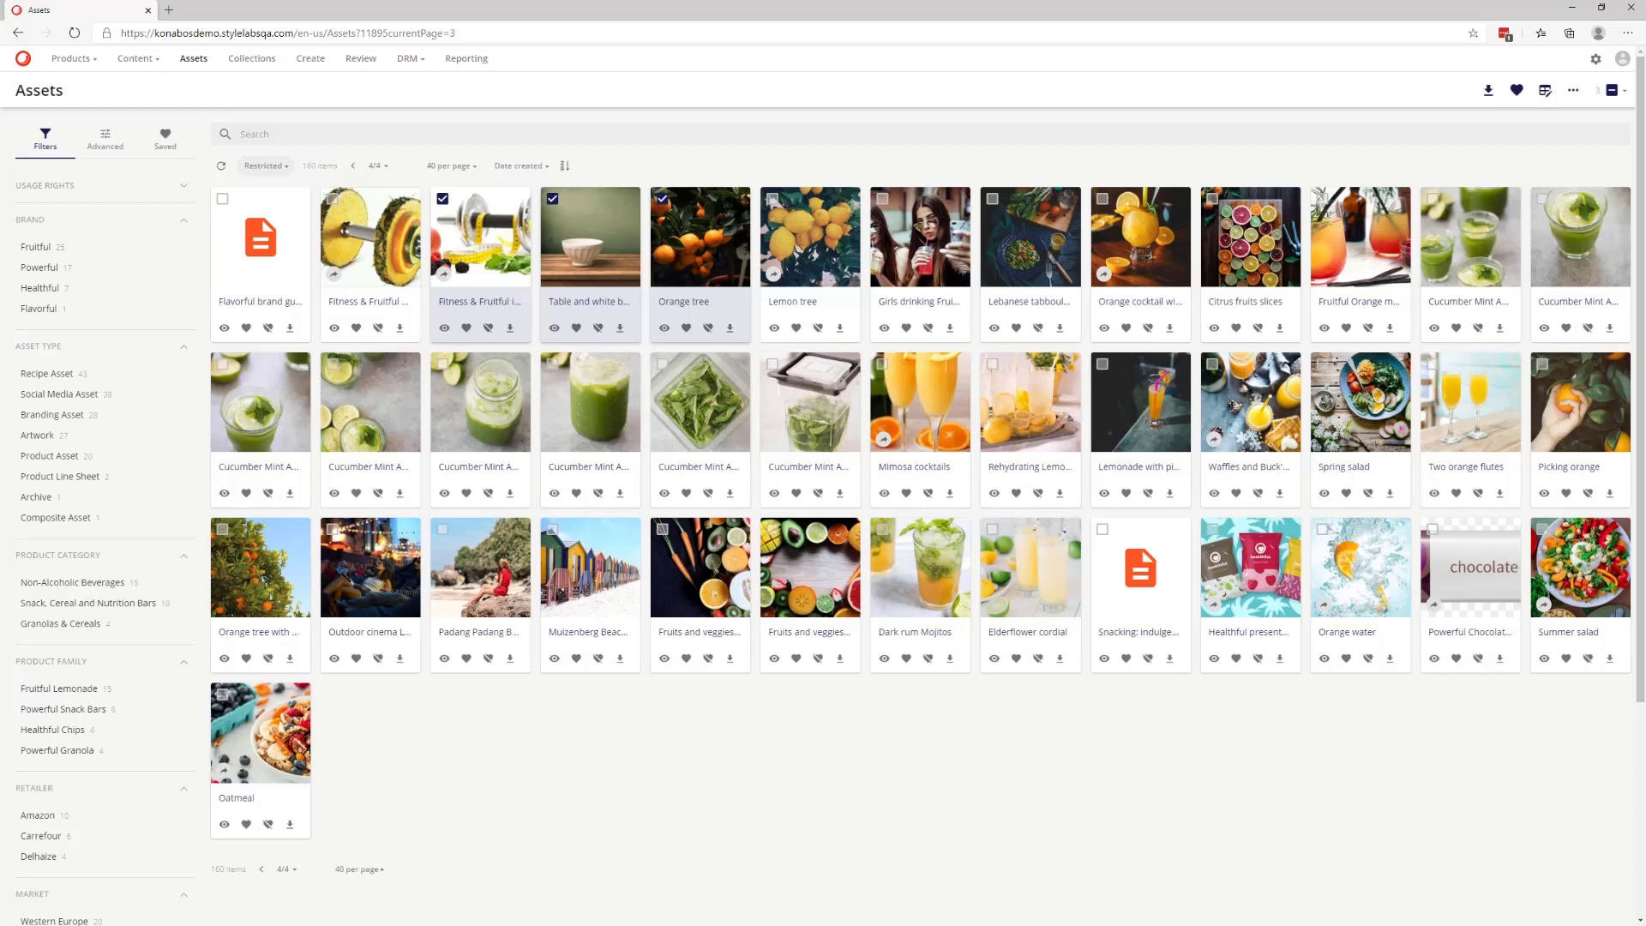
click(1546, 92)
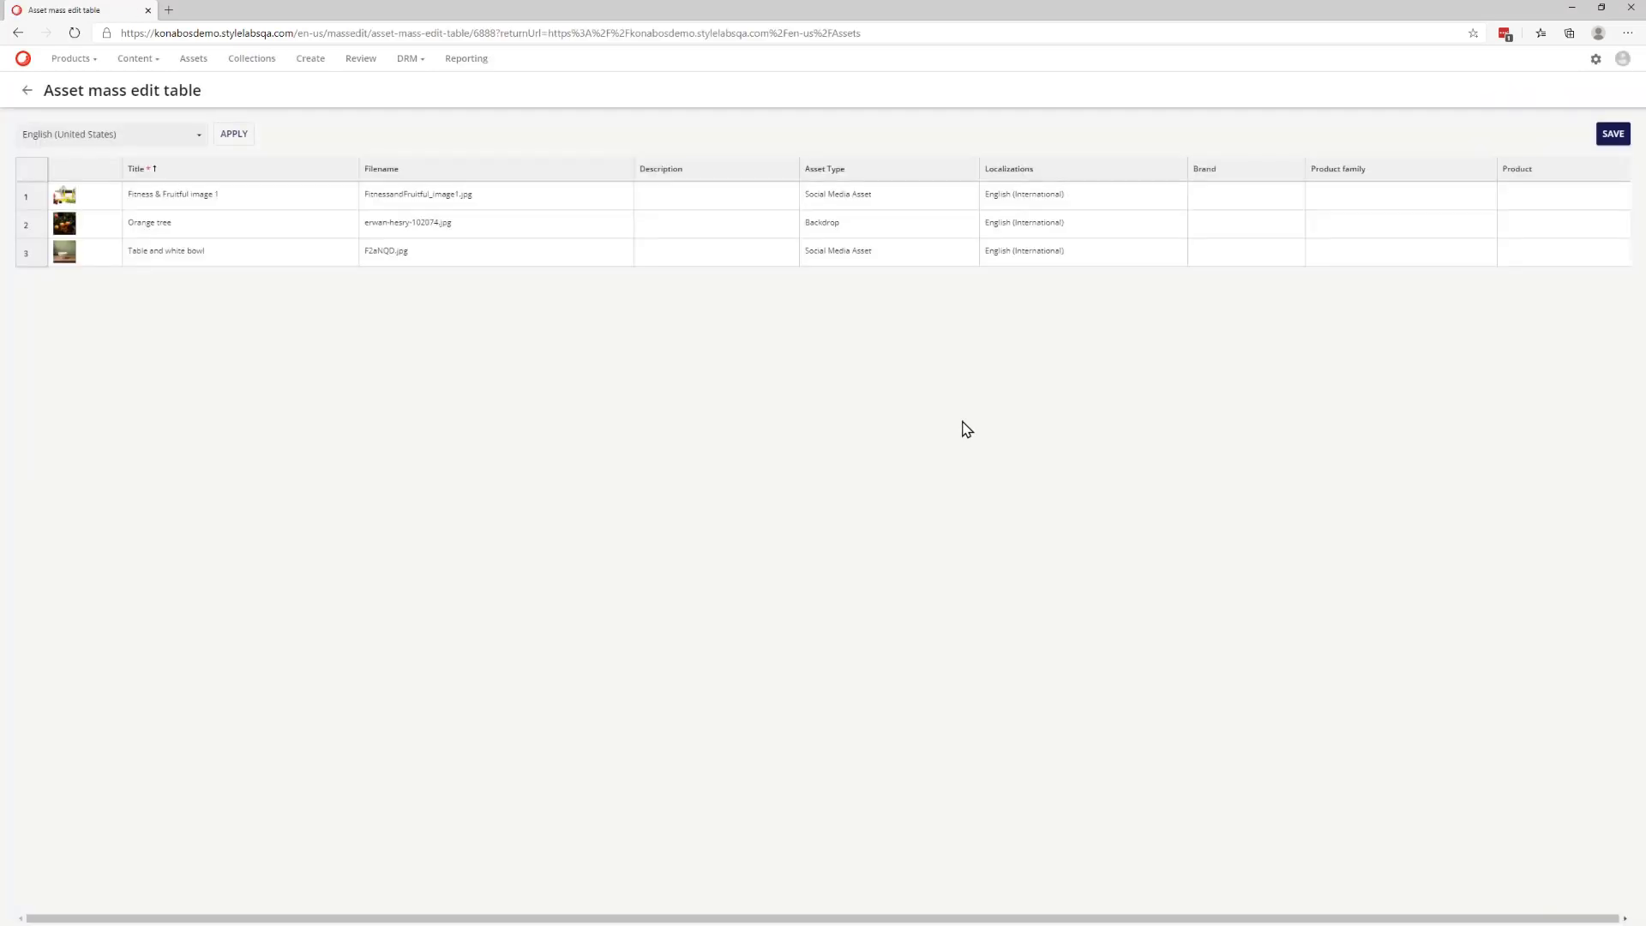
Select the empty Description cells of rows 1–3 in the mass edit table.
click(729, 199)
click(731, 229)
click(733, 257)
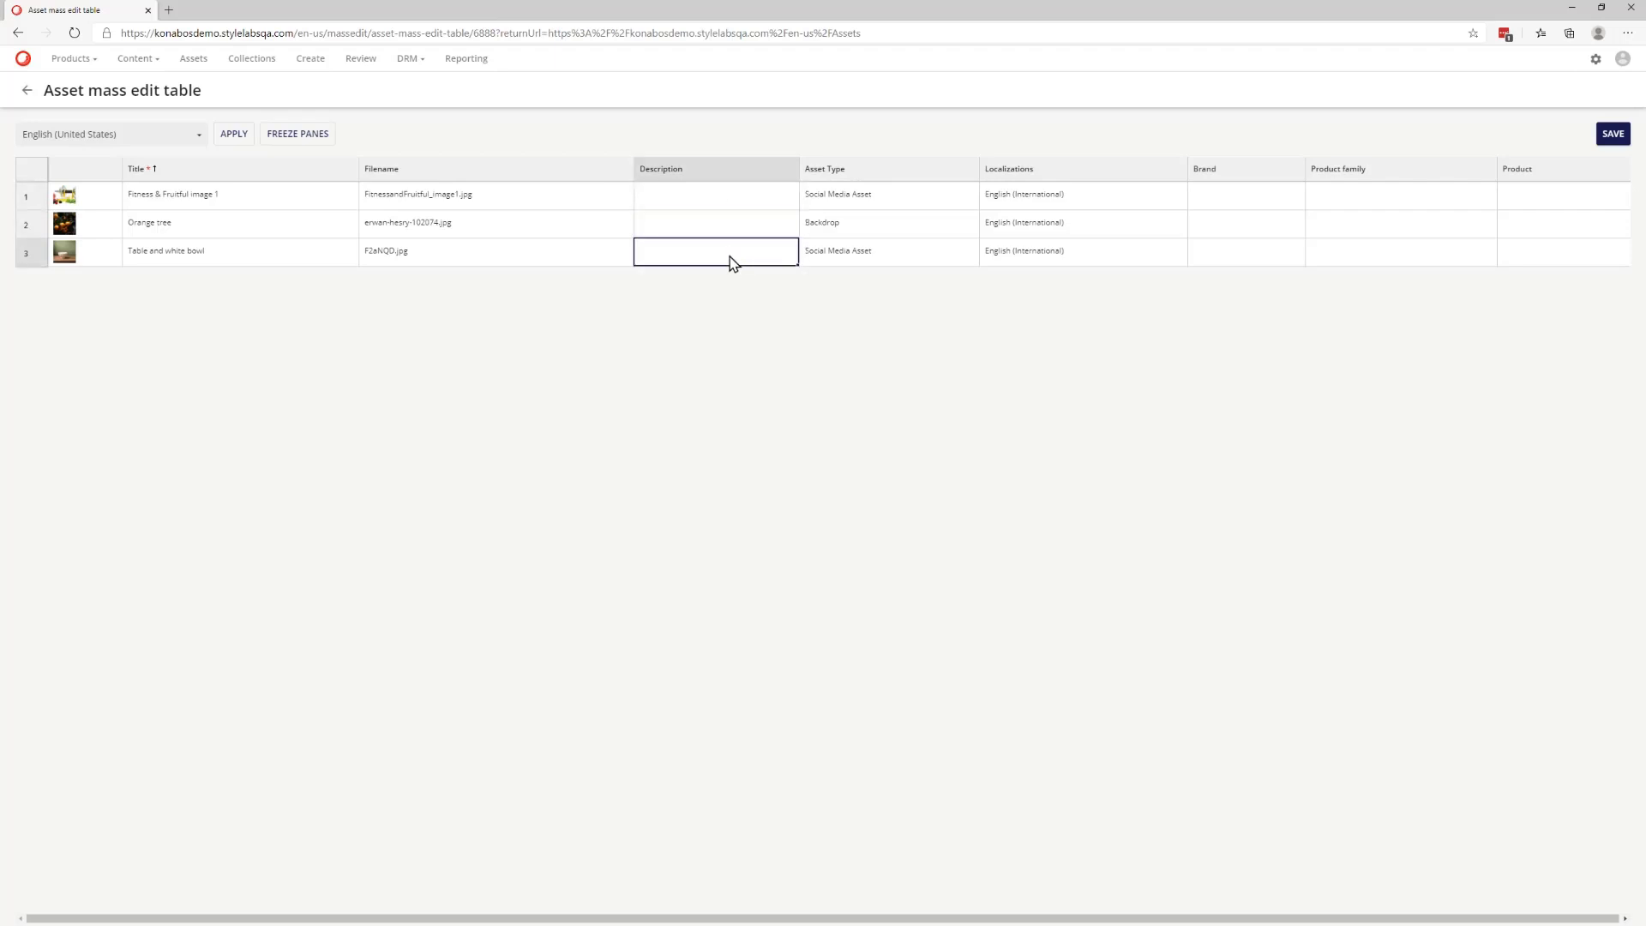
click(735, 208)
click(732, 253)
Return to the grid, open Fruitful Orange photoshoot, and put its Overview into edit mode.
click(27, 90)
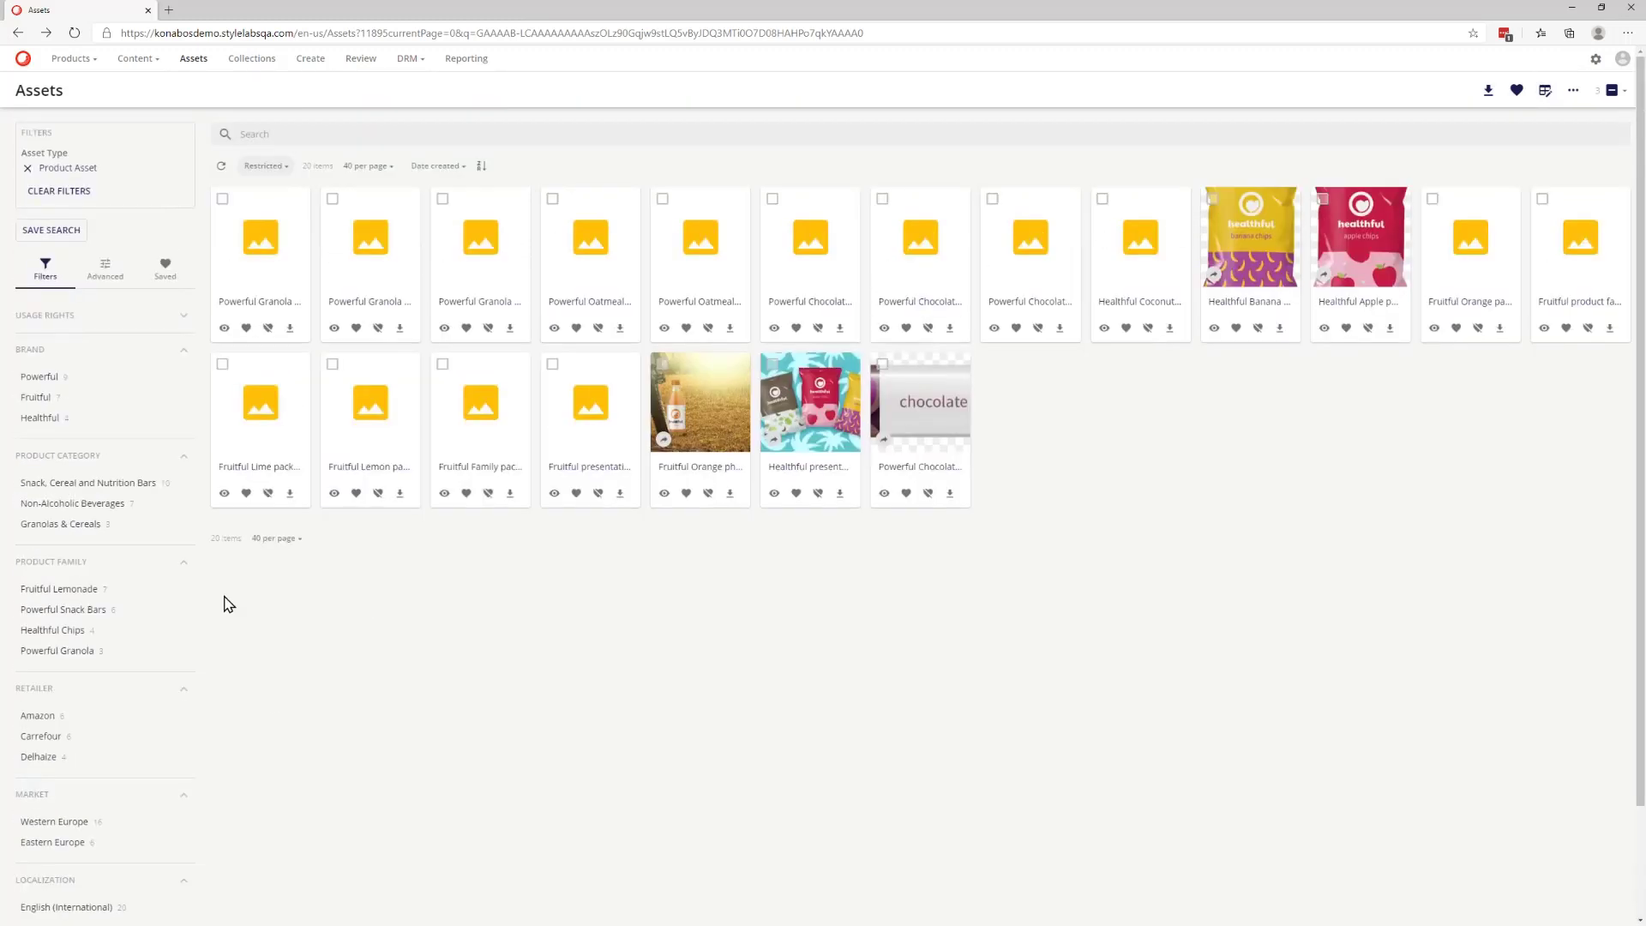
click(686, 468)
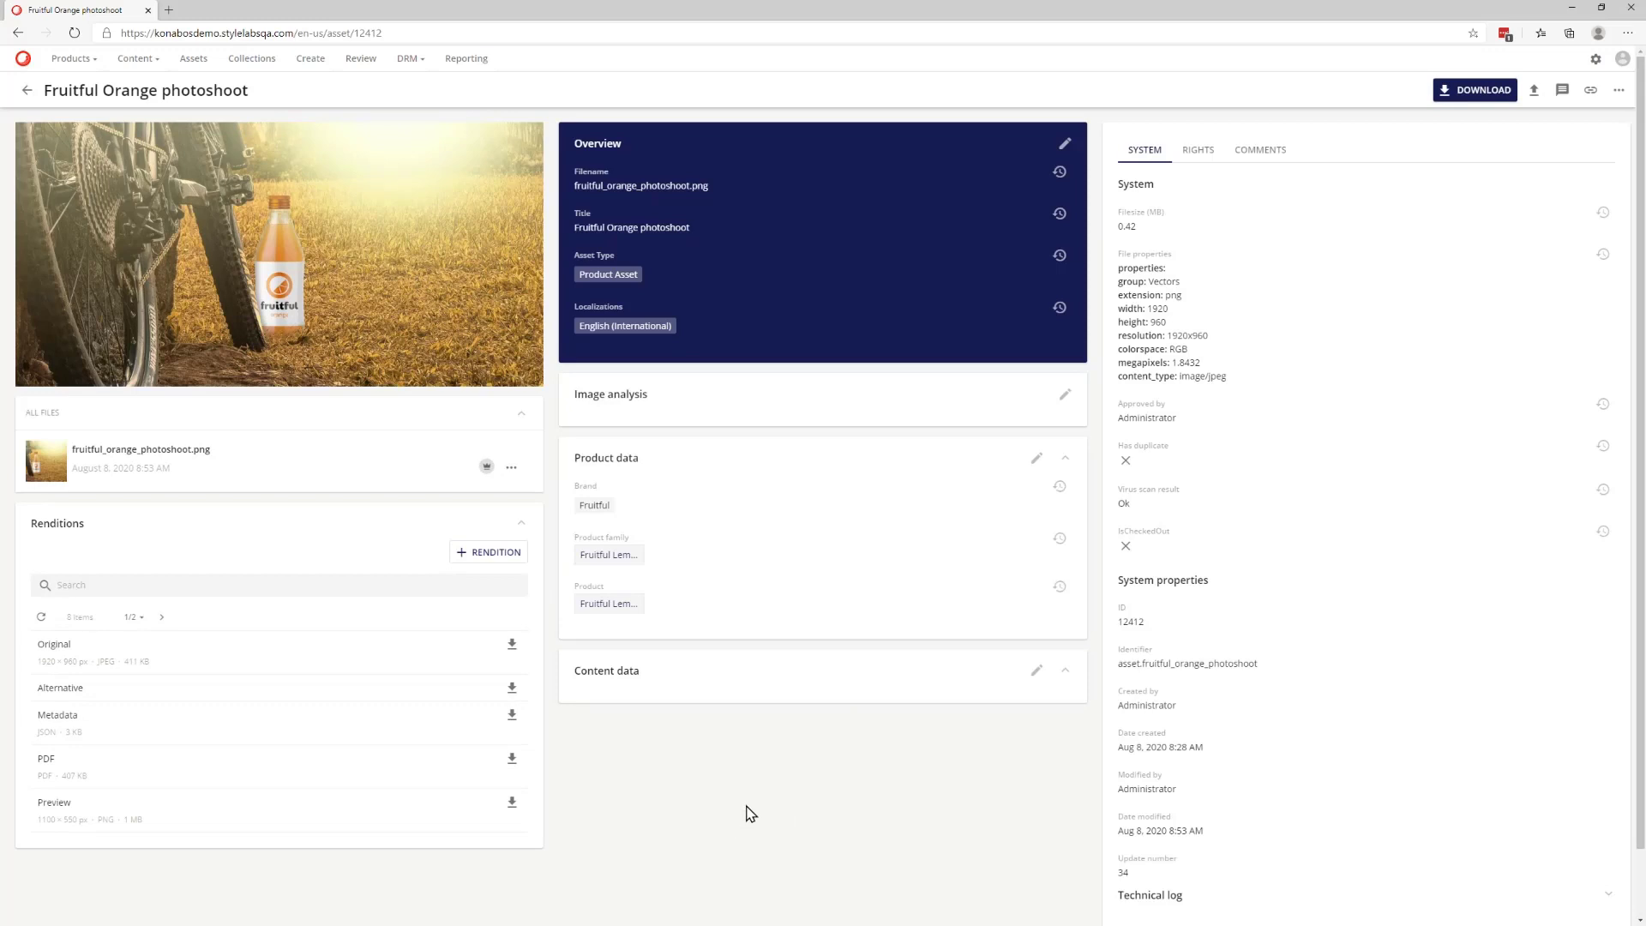
scroll(746, 815, down, 1)
scroll(752, 810, up, 1)
click(1065, 143)
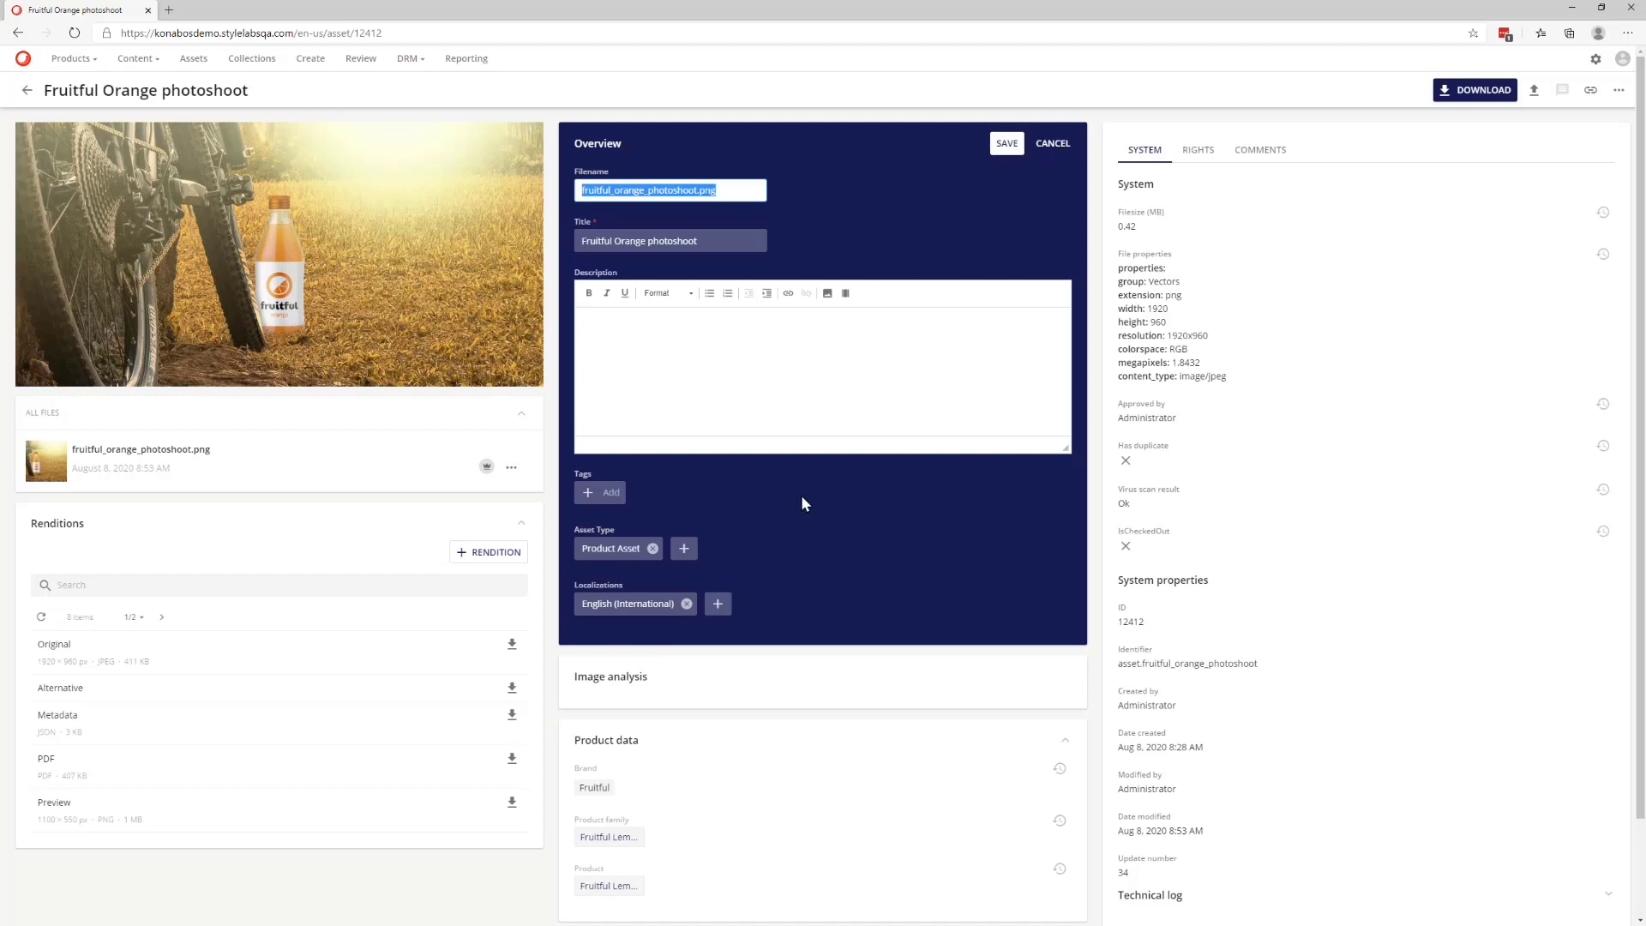
Browse the asset types, including Branding Asset subtypes, then cancel the change and the Overview edit.
click(683, 548)
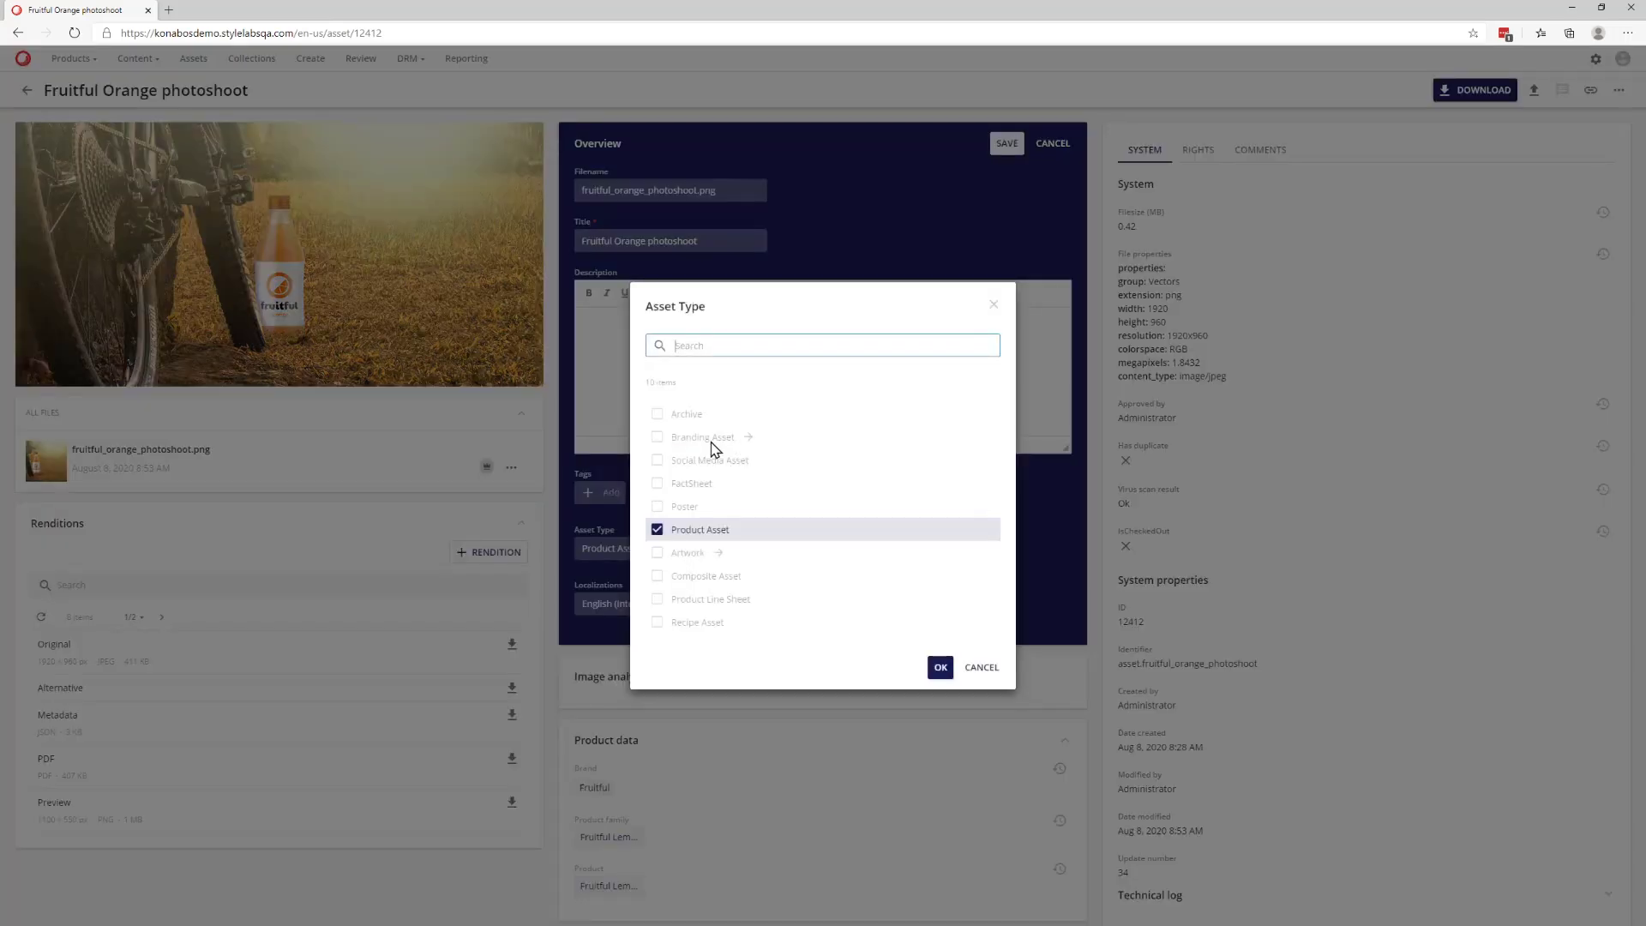
click(658, 530)
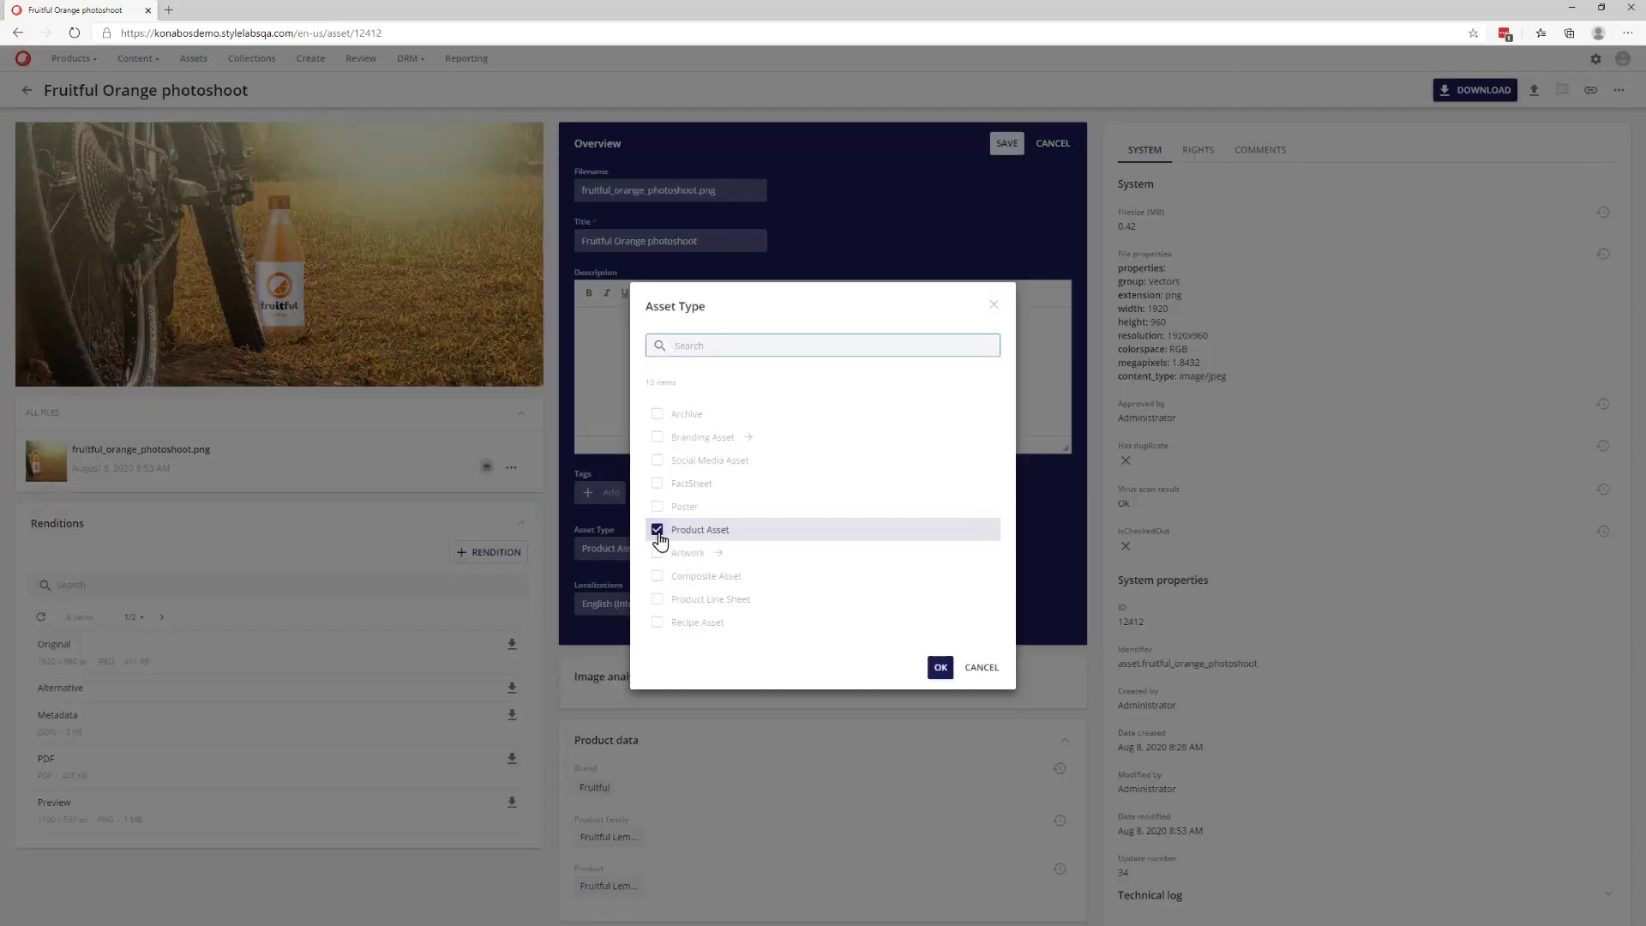
click(750, 439)
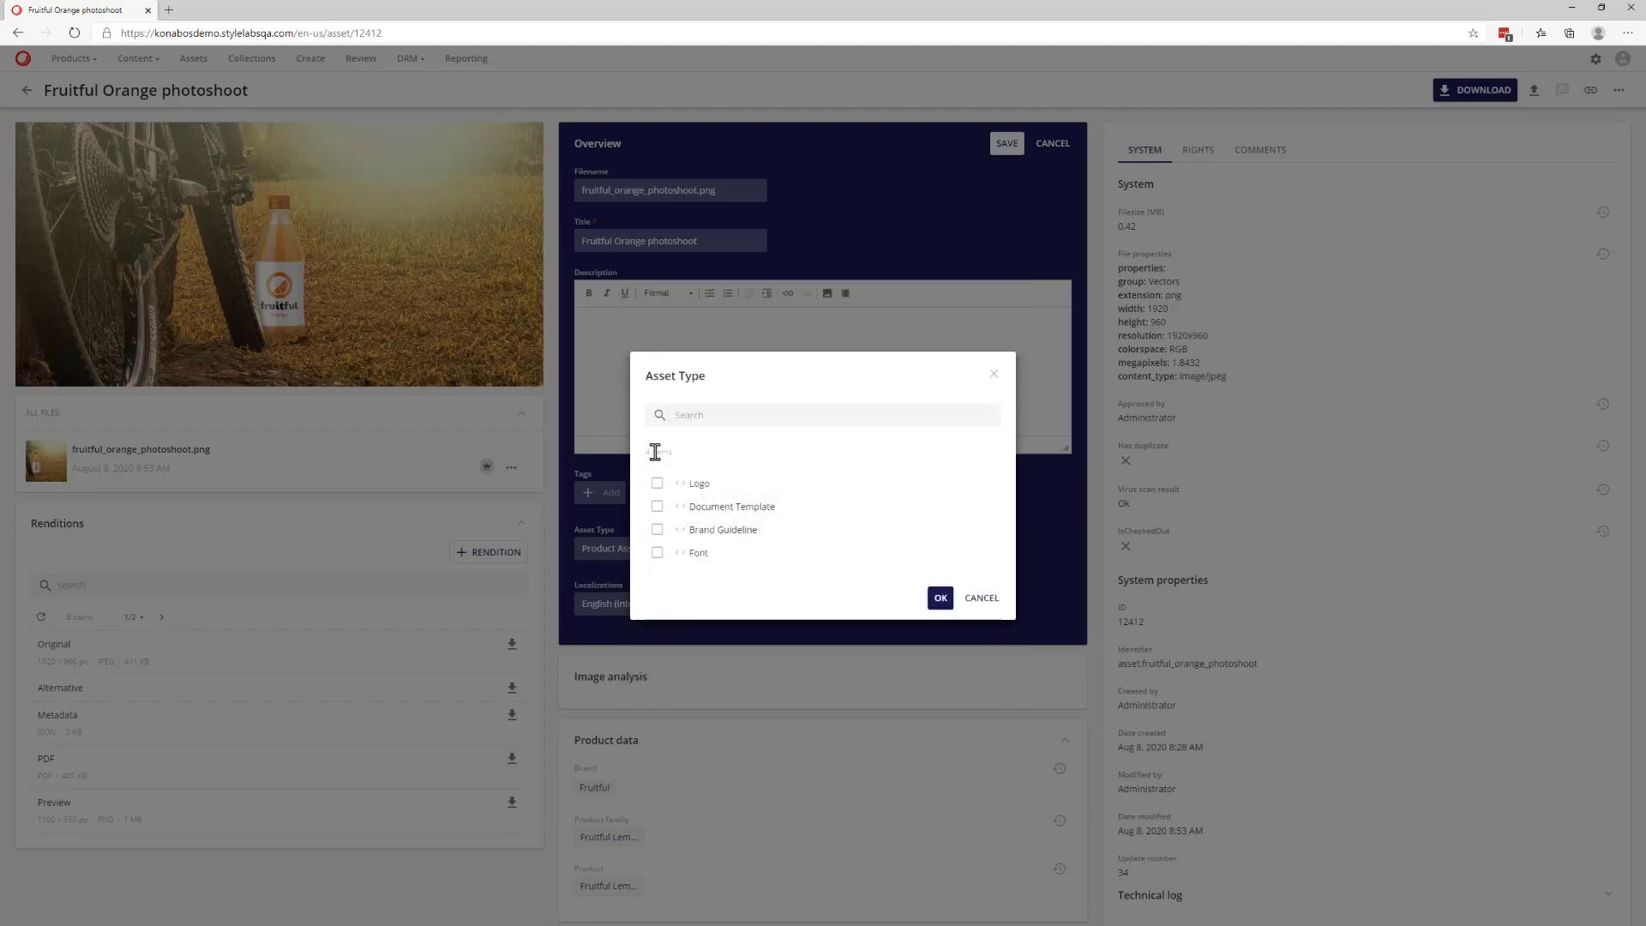
click(657, 452)
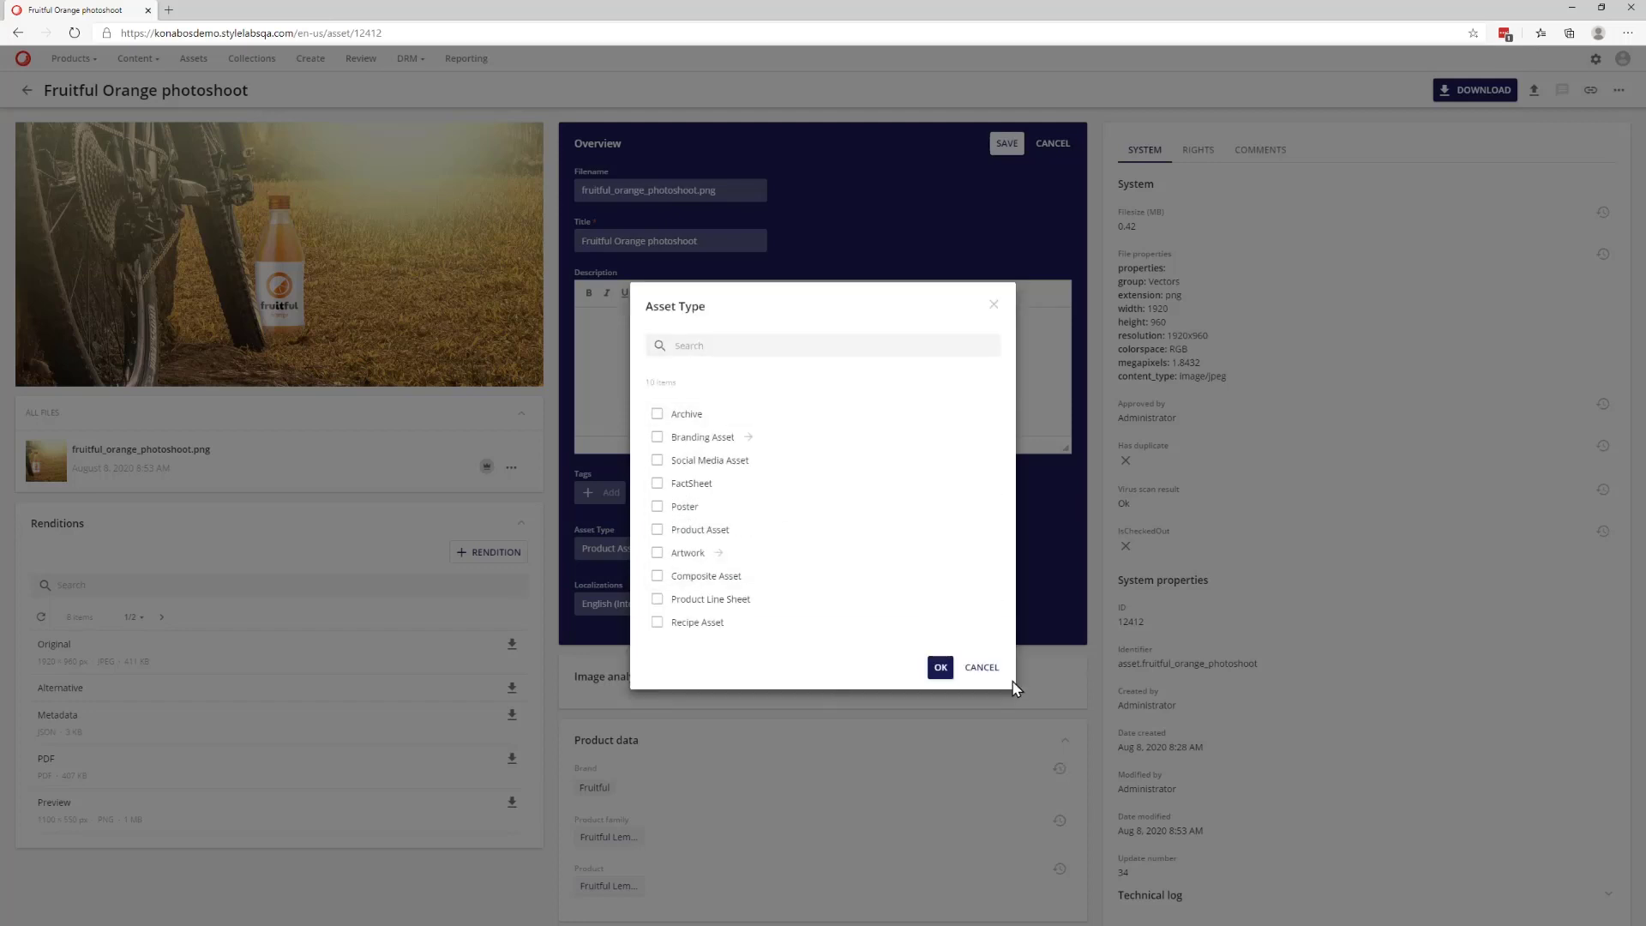
click(984, 668)
scroll(878, 577, down, 1)
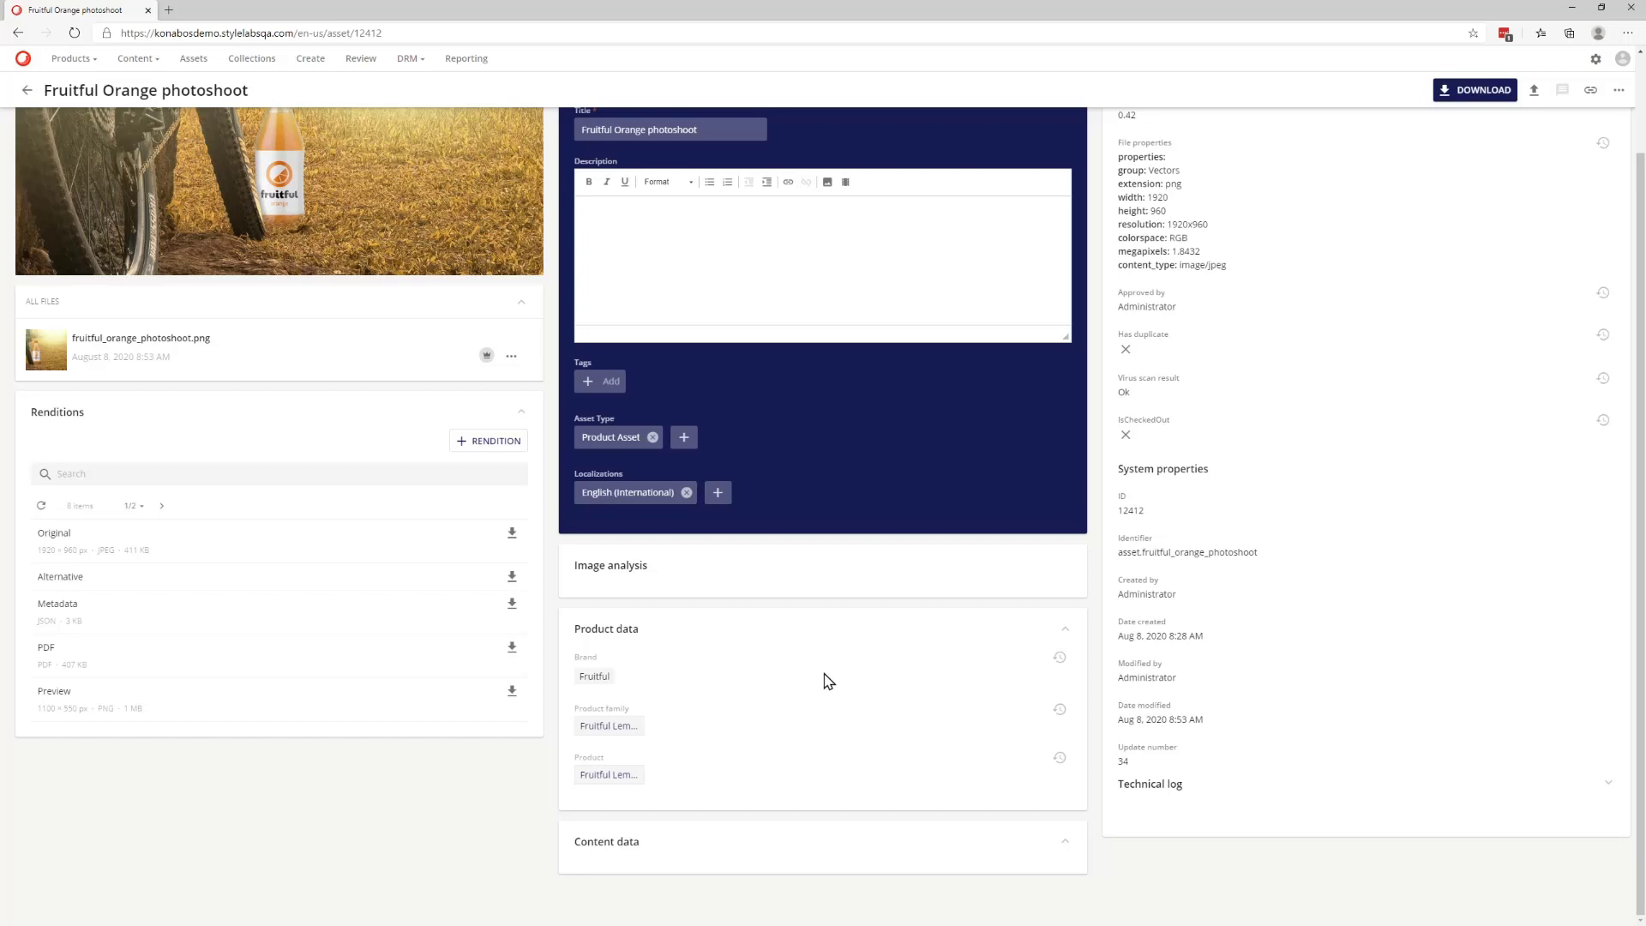
scroll(626, 459, up, 2)
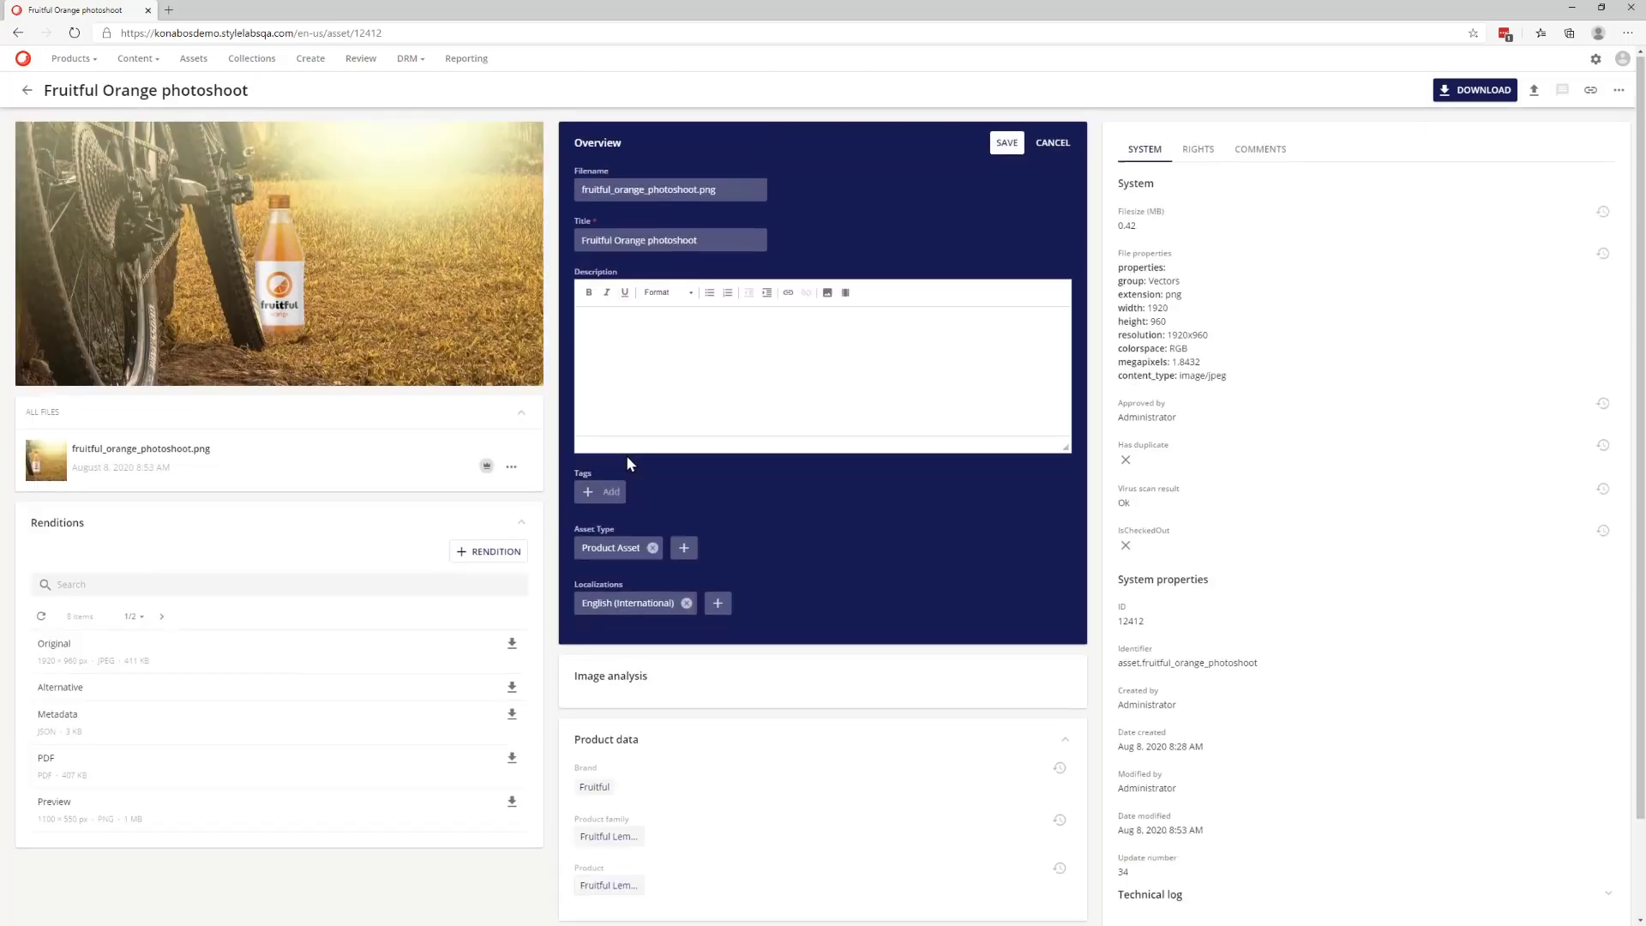
click(1053, 144)
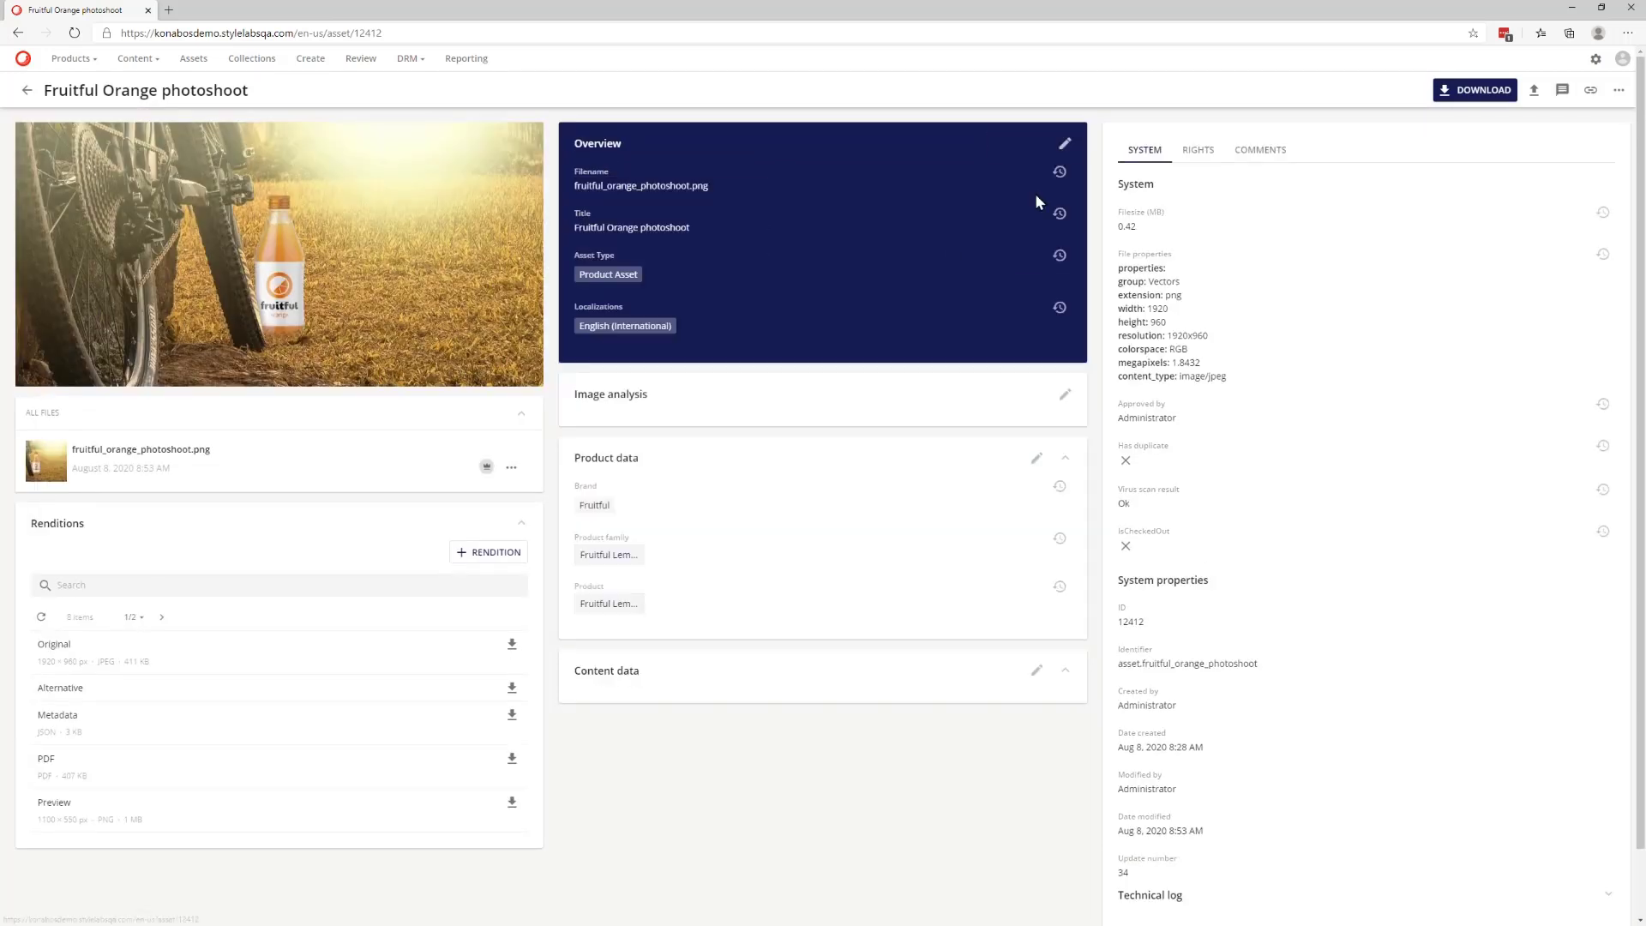
Edit Product data, cancel the Brand change, and return to the Product Asset list.
click(1039, 459)
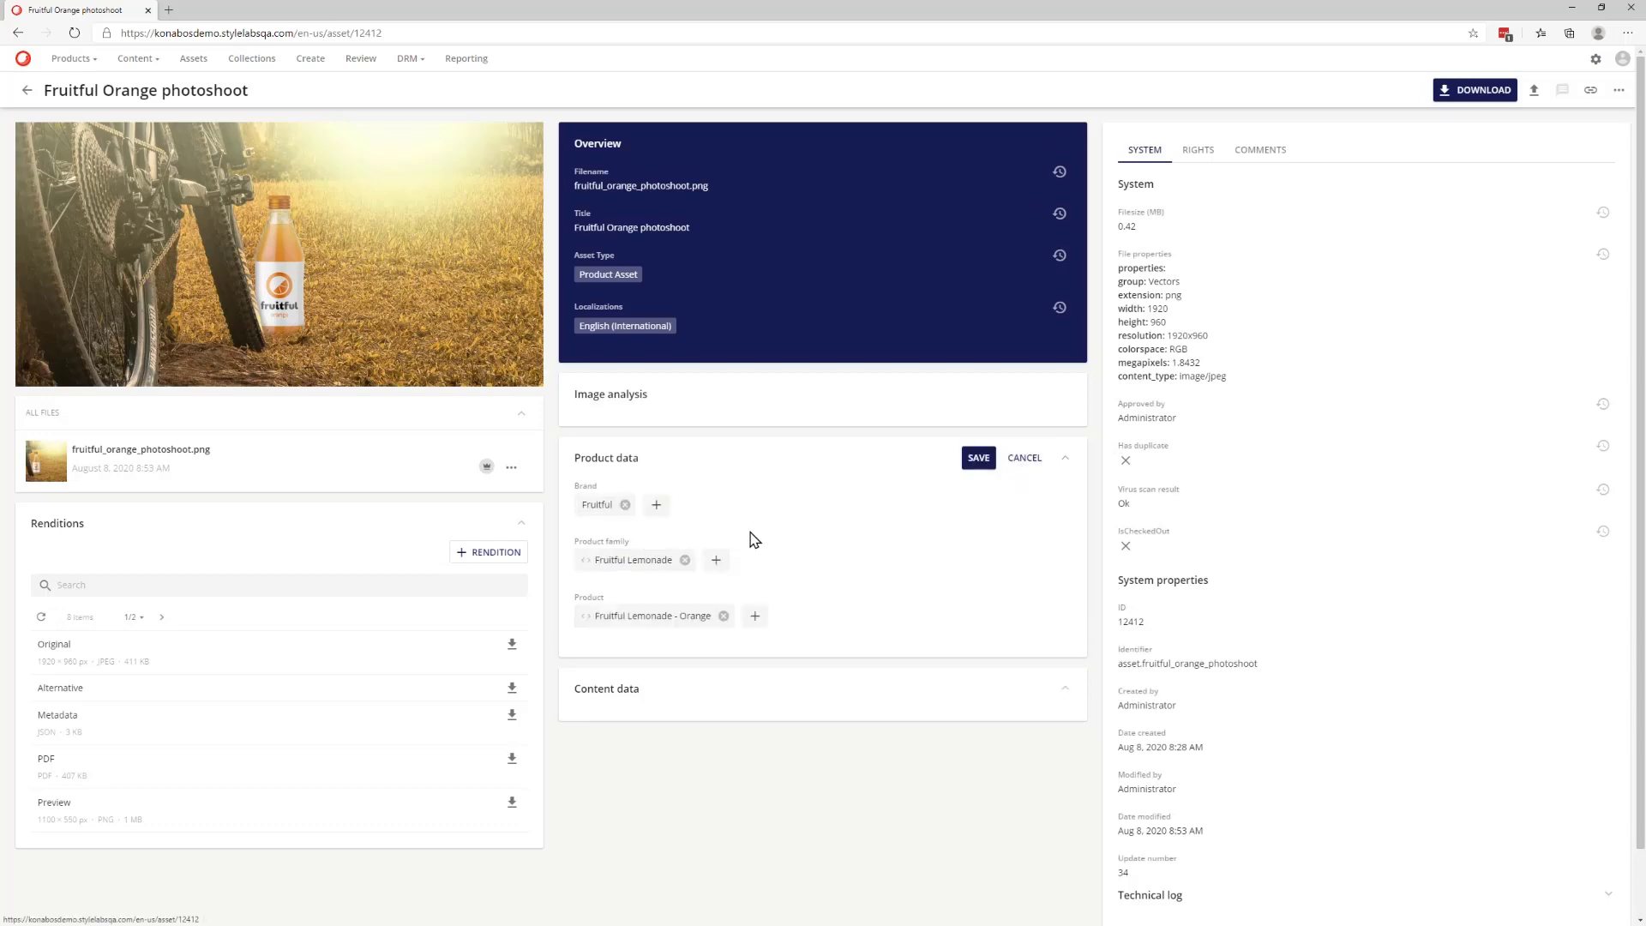
click(657, 506)
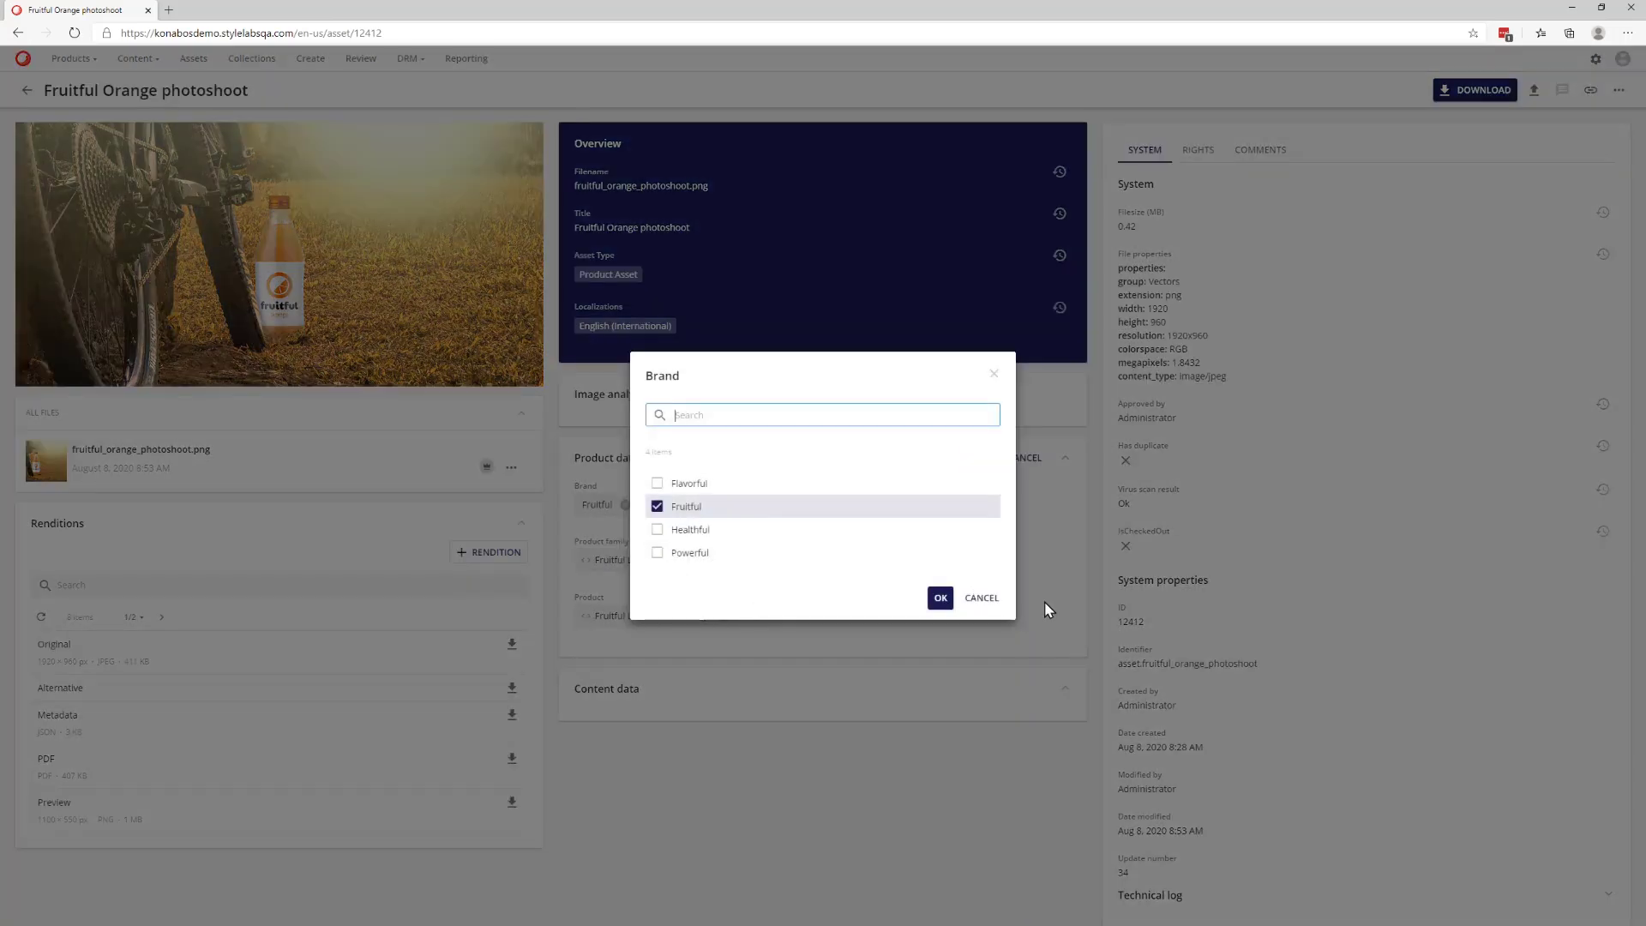
click(982, 598)
click(27, 91)
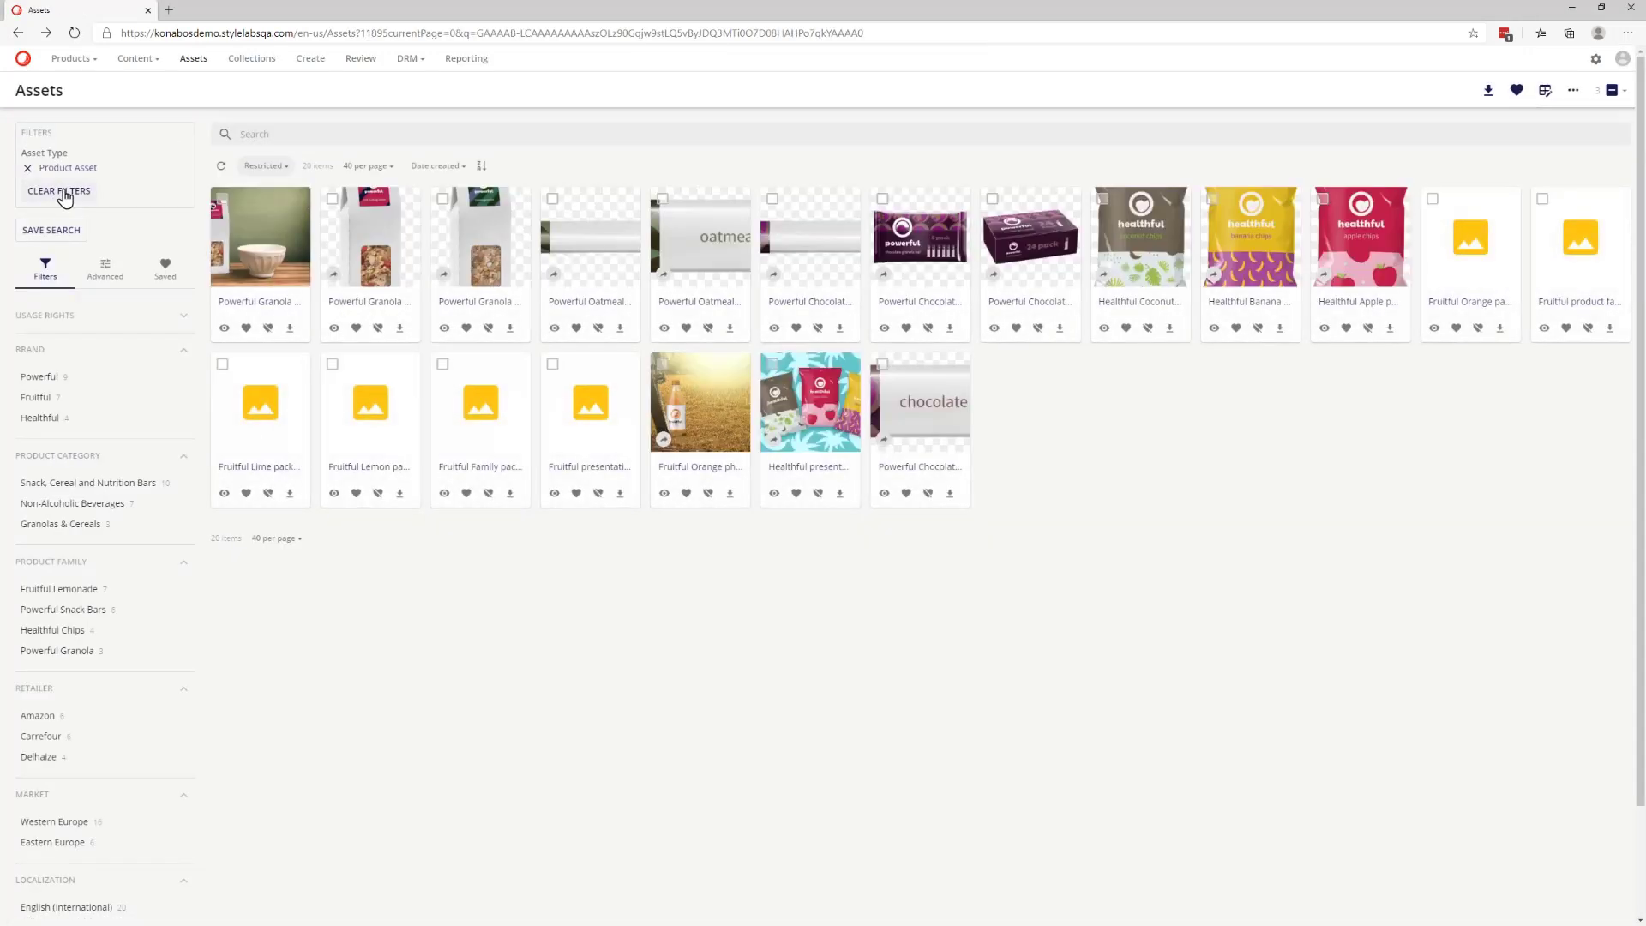
Replace the Product Asset filter with Artwork and open Fruitful background – green.
click(64, 195)
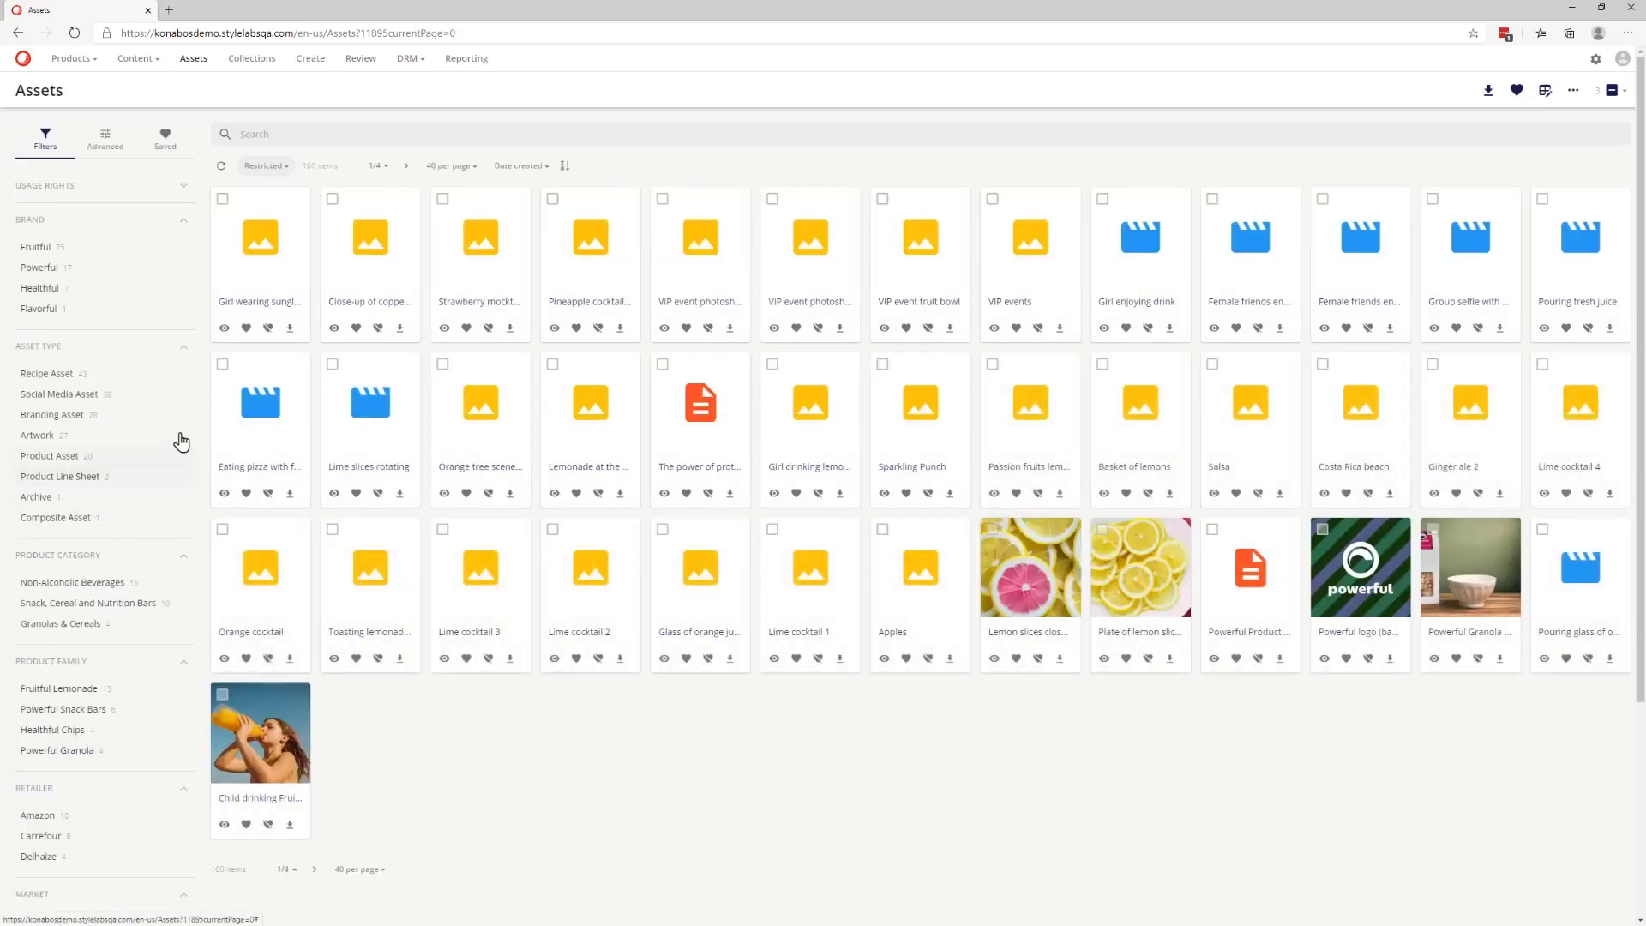
click(38, 435)
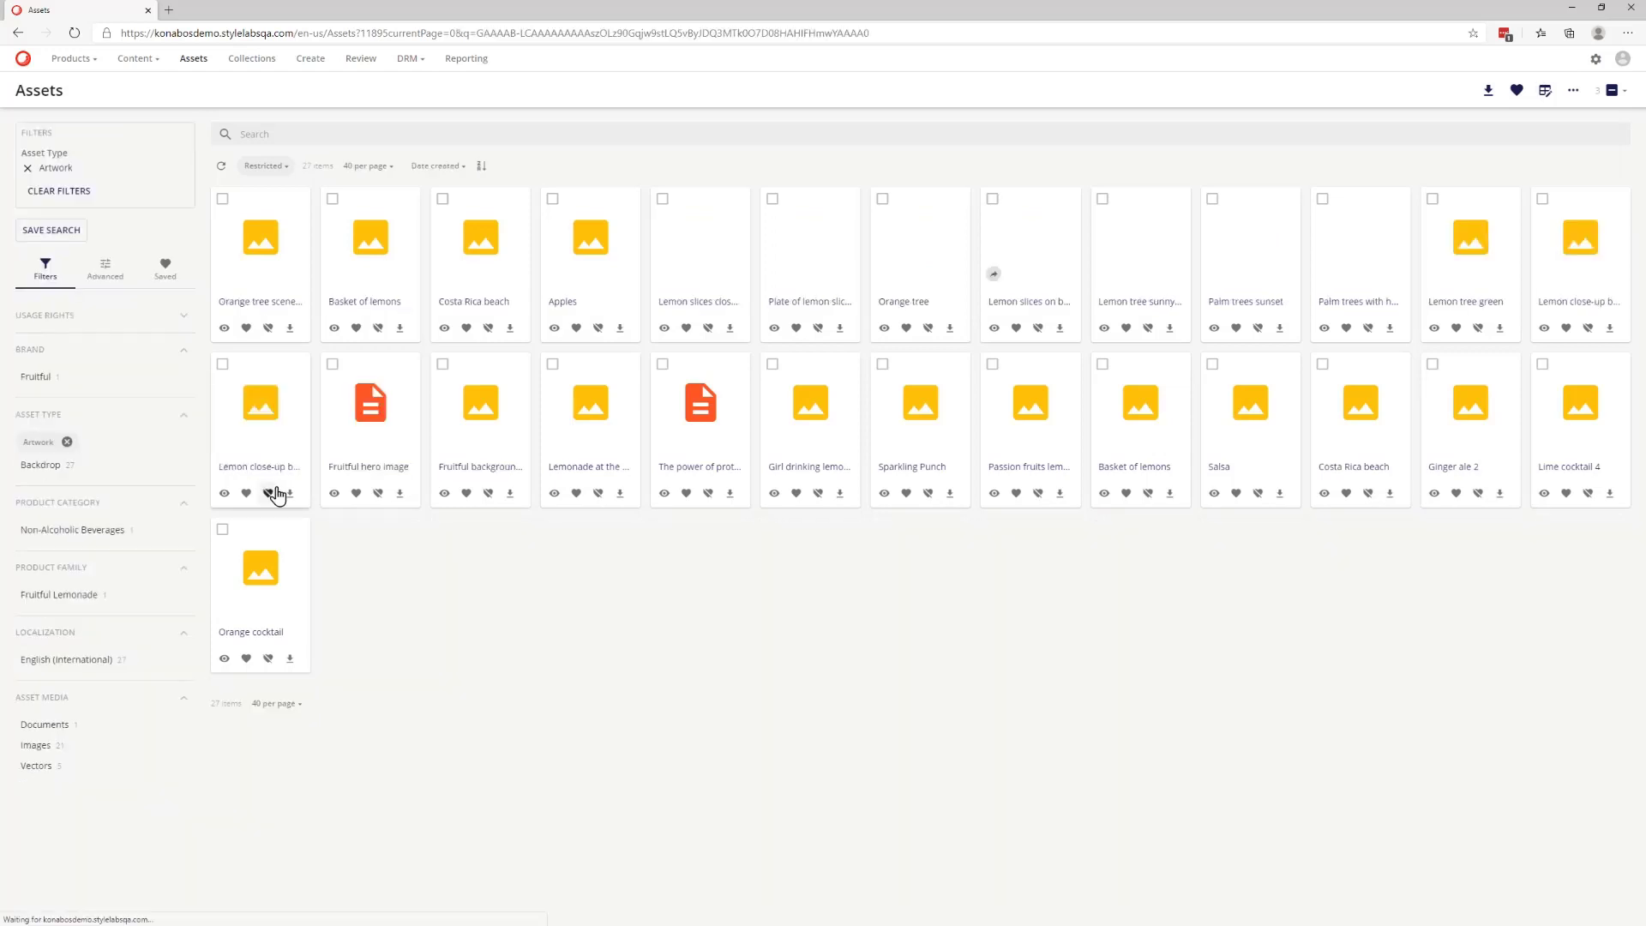
click(586, 468)
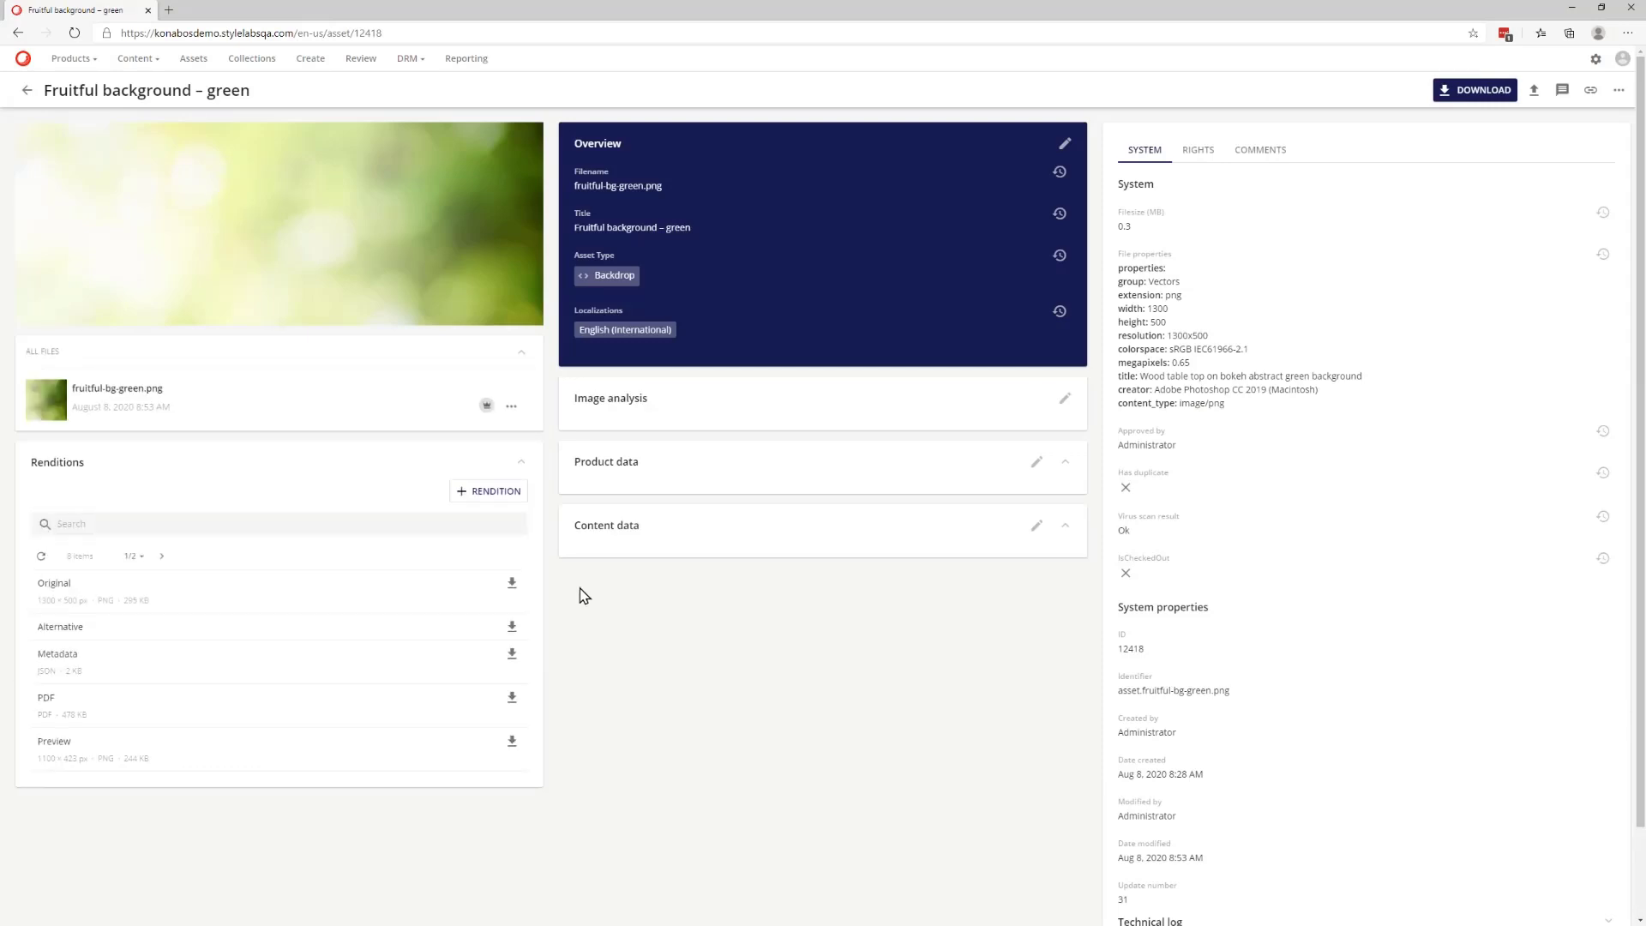
Start editing the product data fields, then leave them without changes.
click(1035, 463)
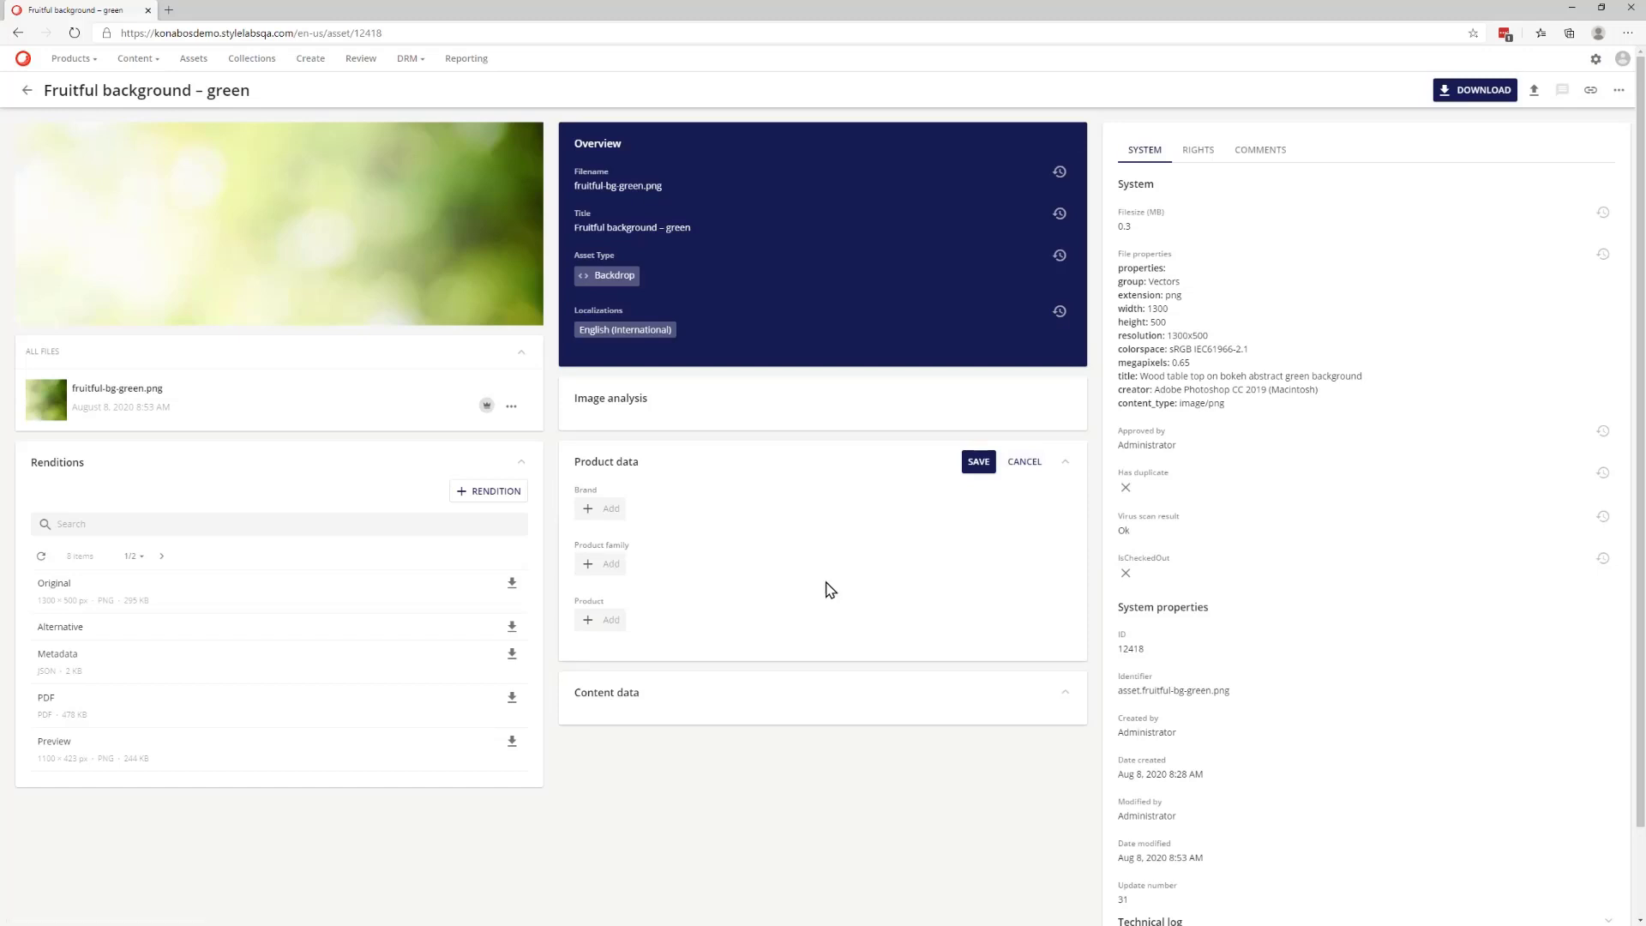
click(1040, 468)
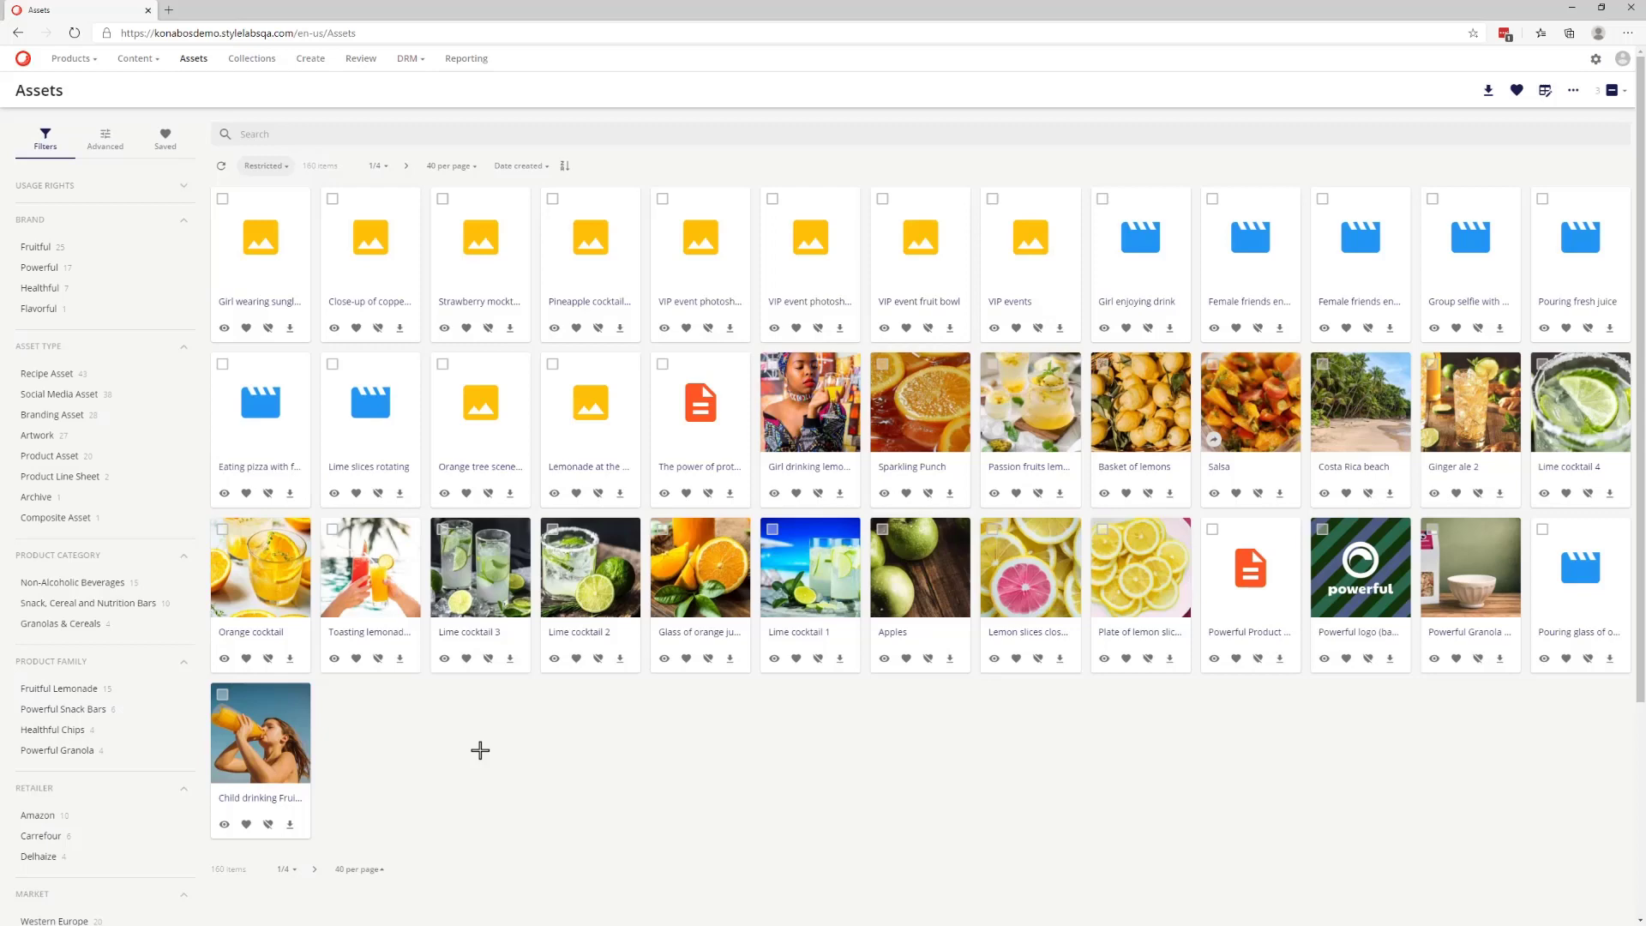
Upload Konabosing whathowwhy.png through the Create page's ADD menu.
click(306, 64)
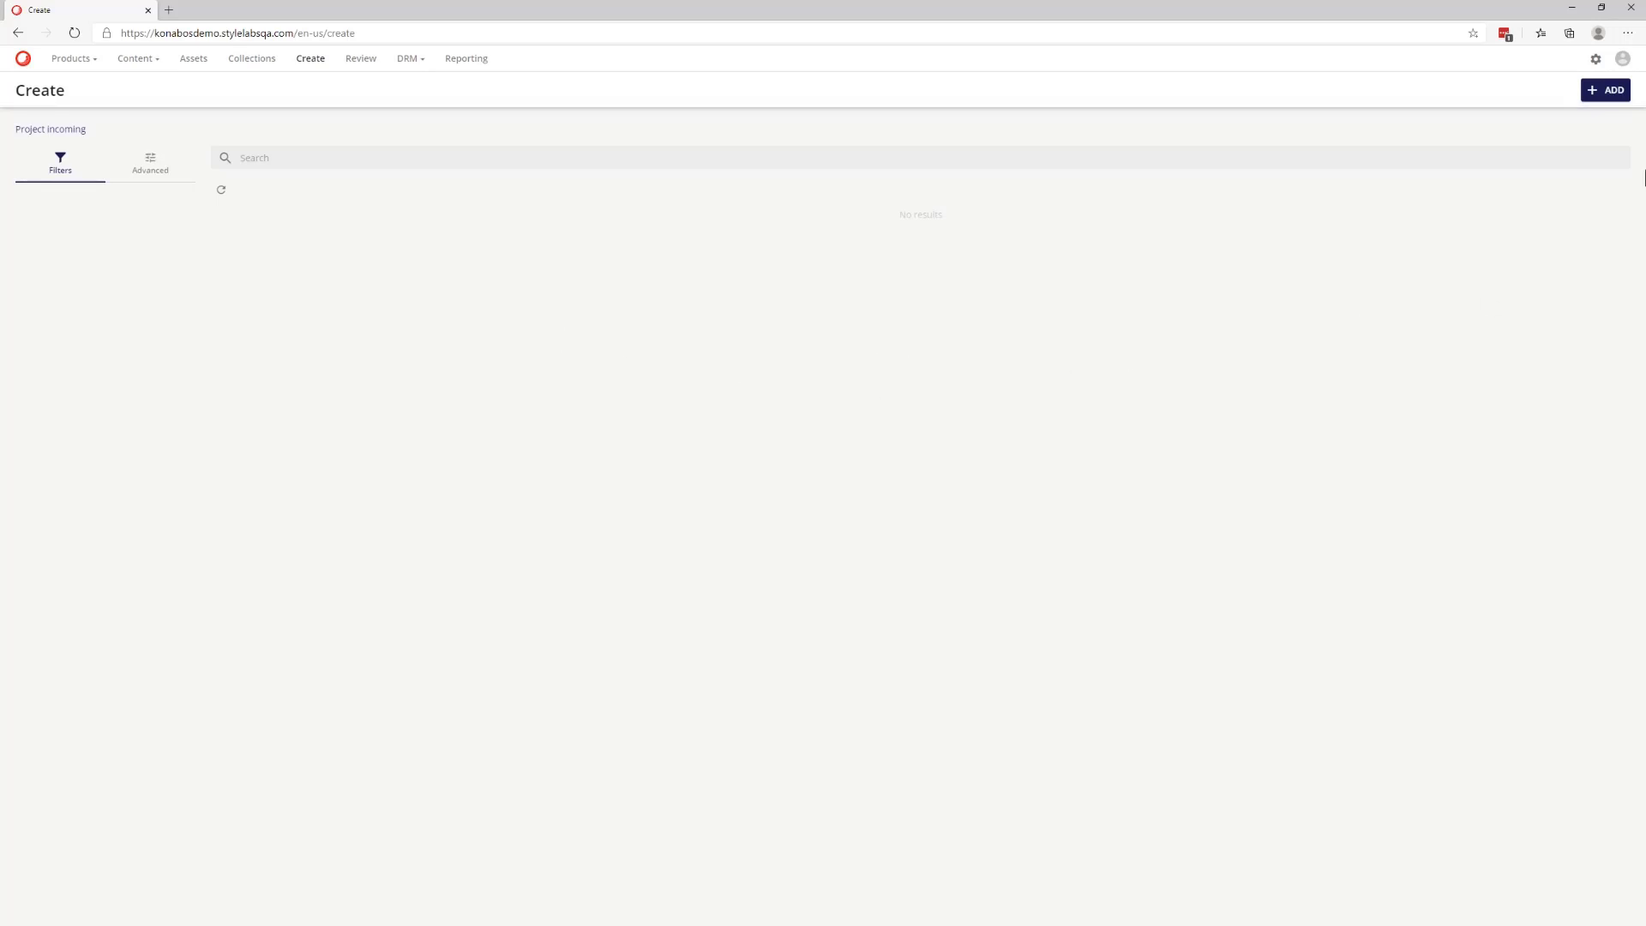
click(1607, 108)
click(1601, 122)
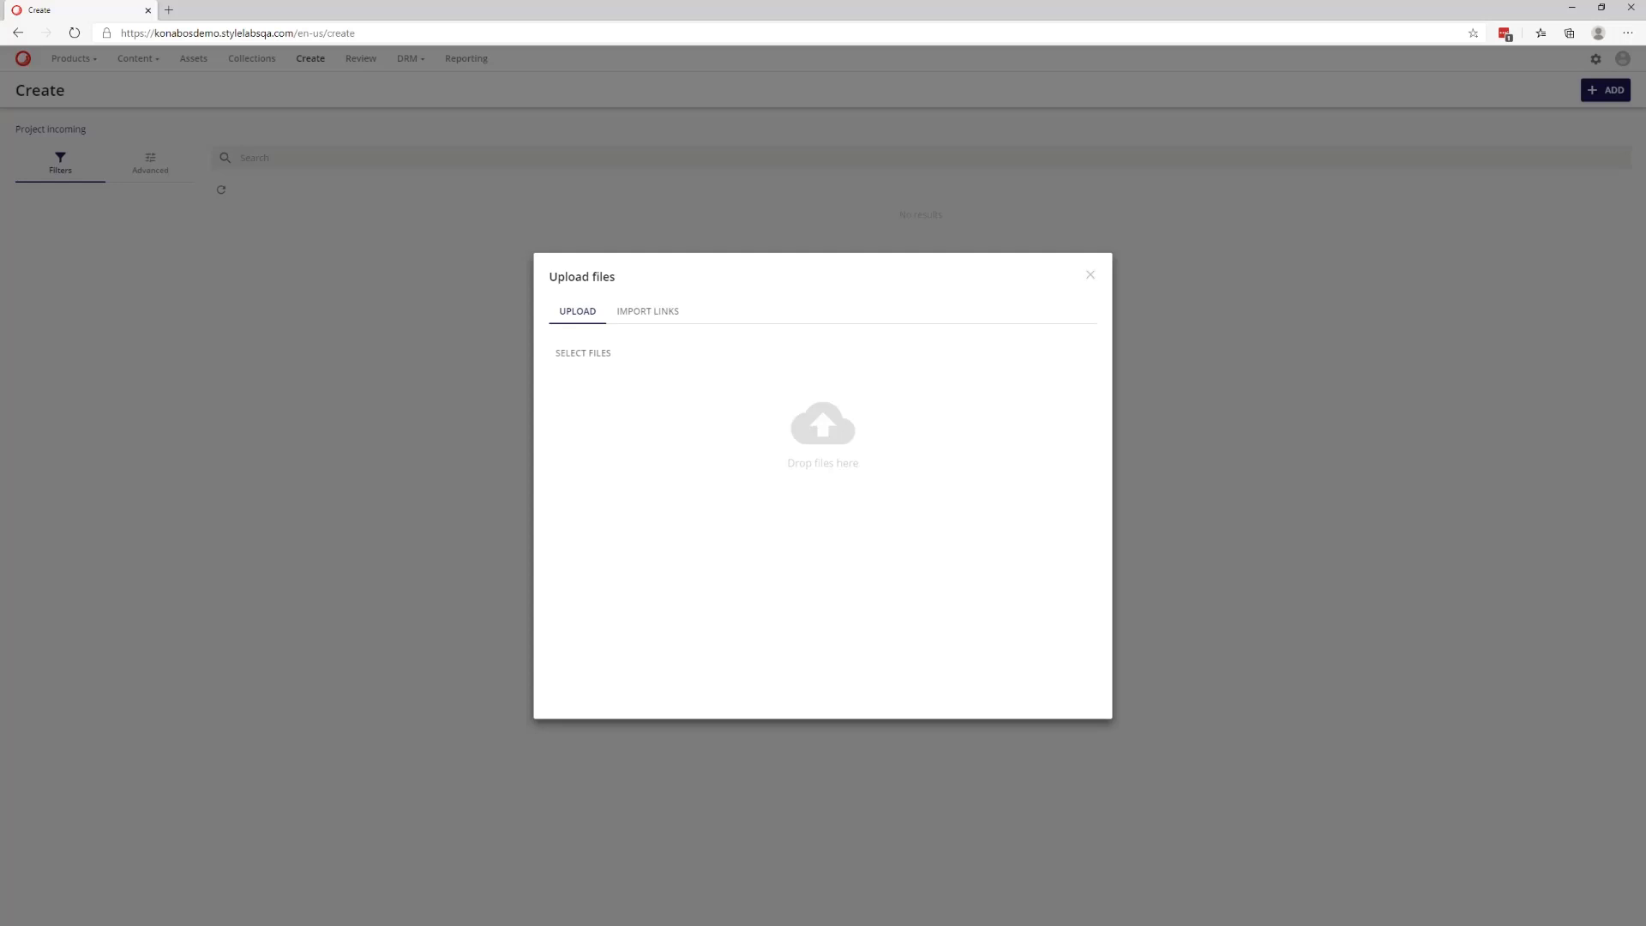
drag(0, 515, 682, 474)
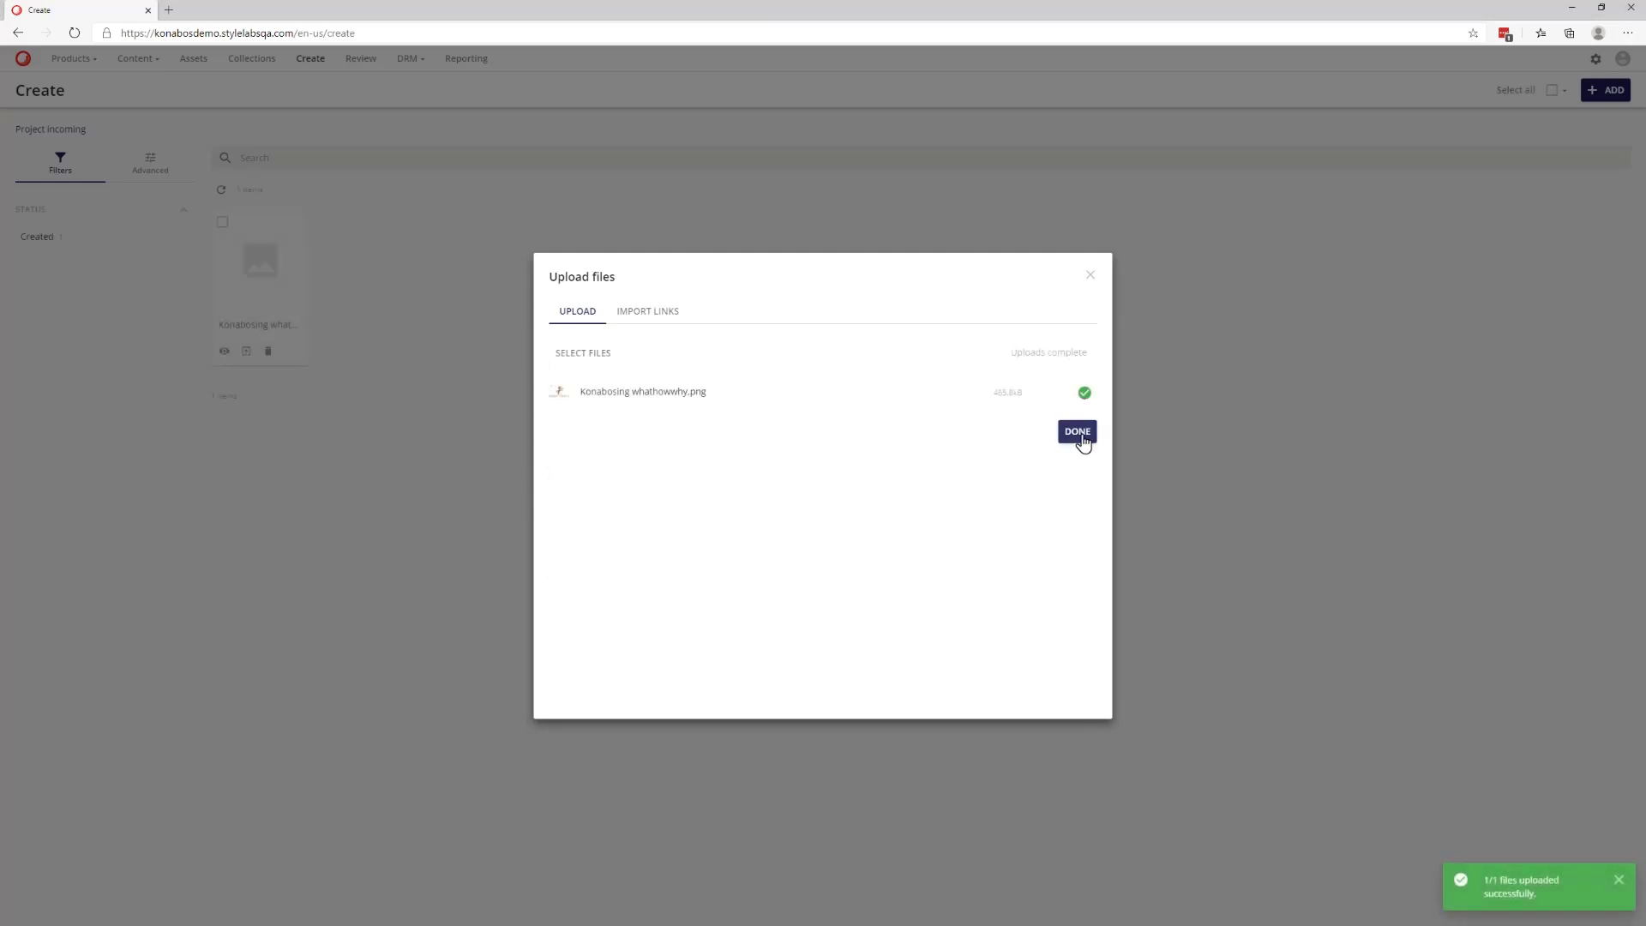
click(1079, 433)
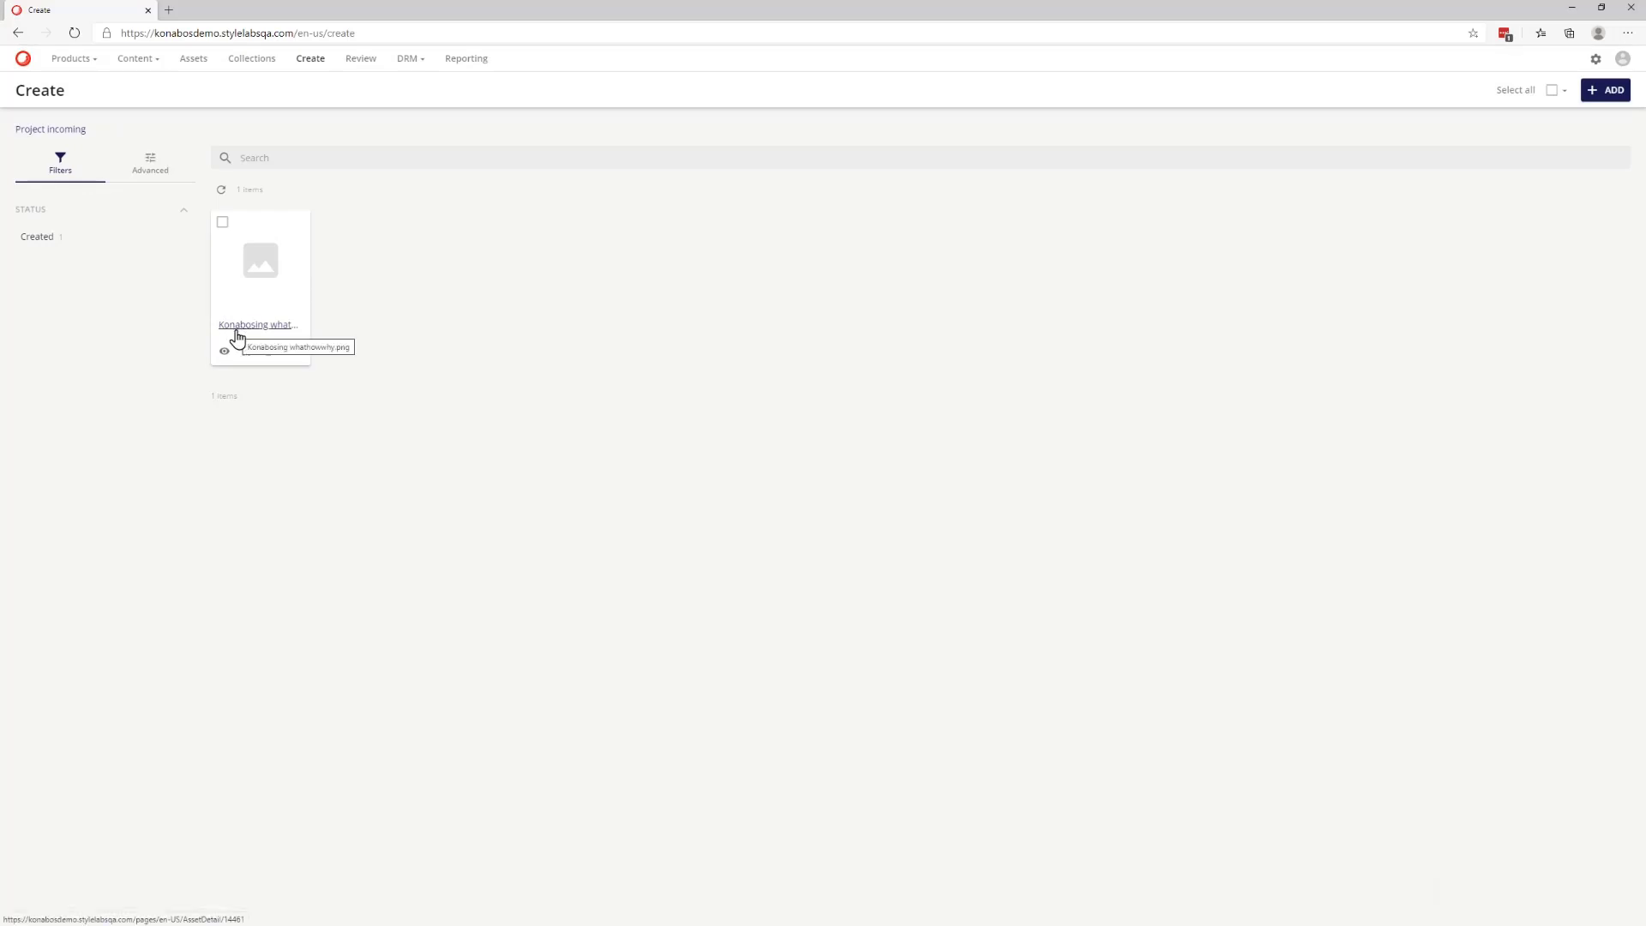
In Konabosing whathowwhy.png's Overview, add asset type Social Media Asset and localization English (UK).
click(237, 331)
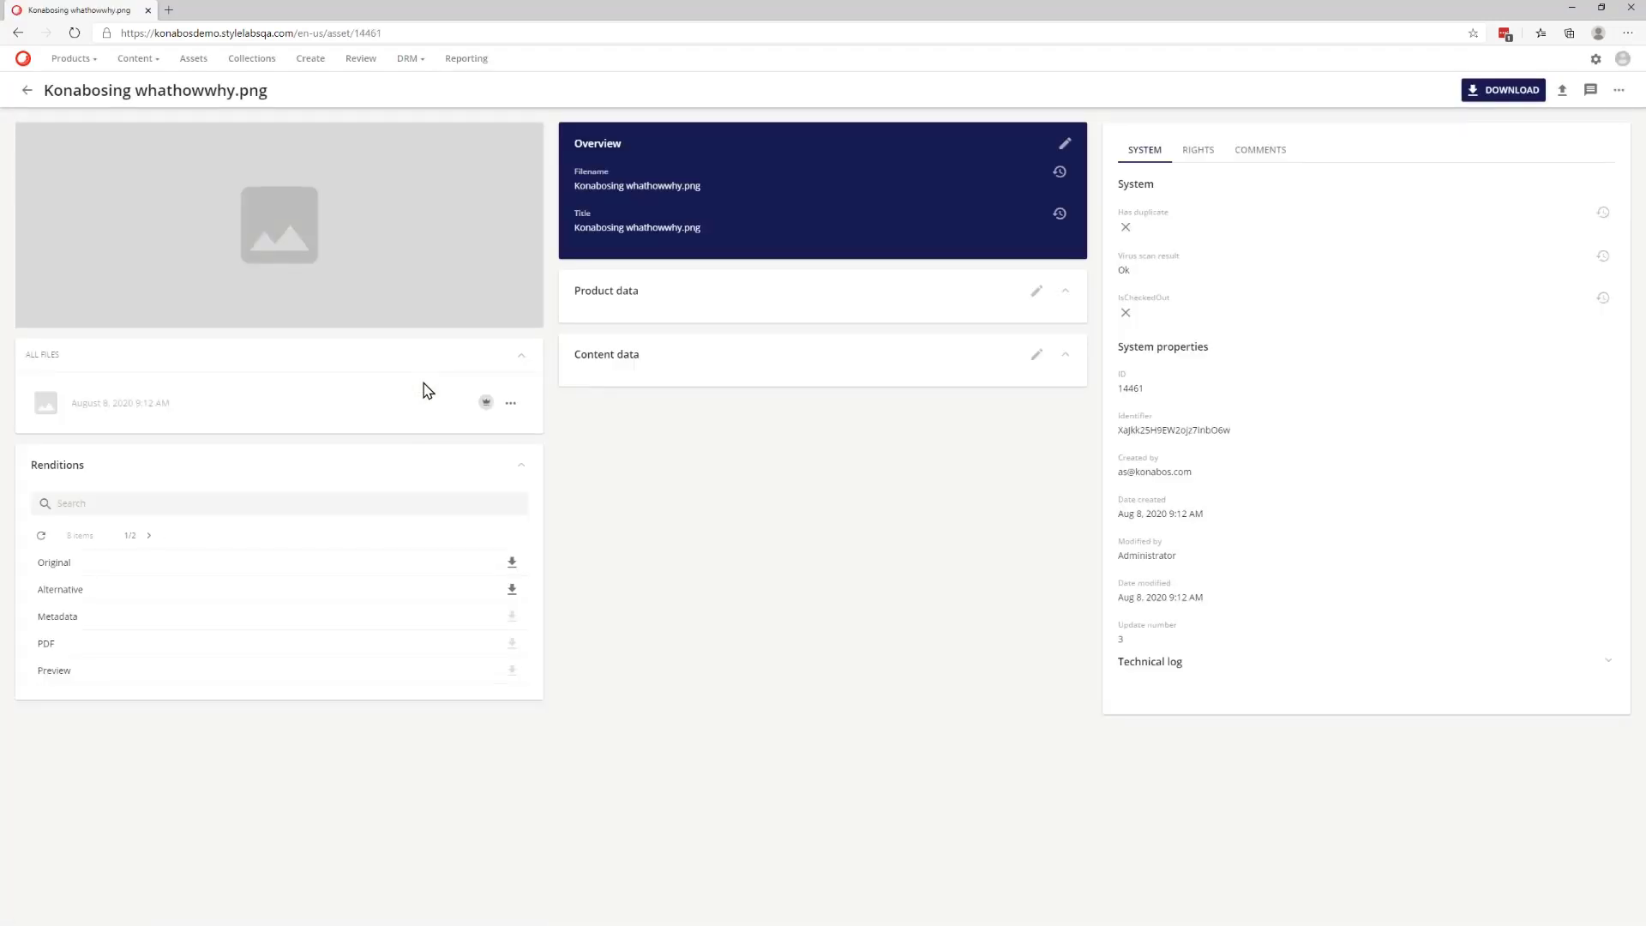
click(1065, 143)
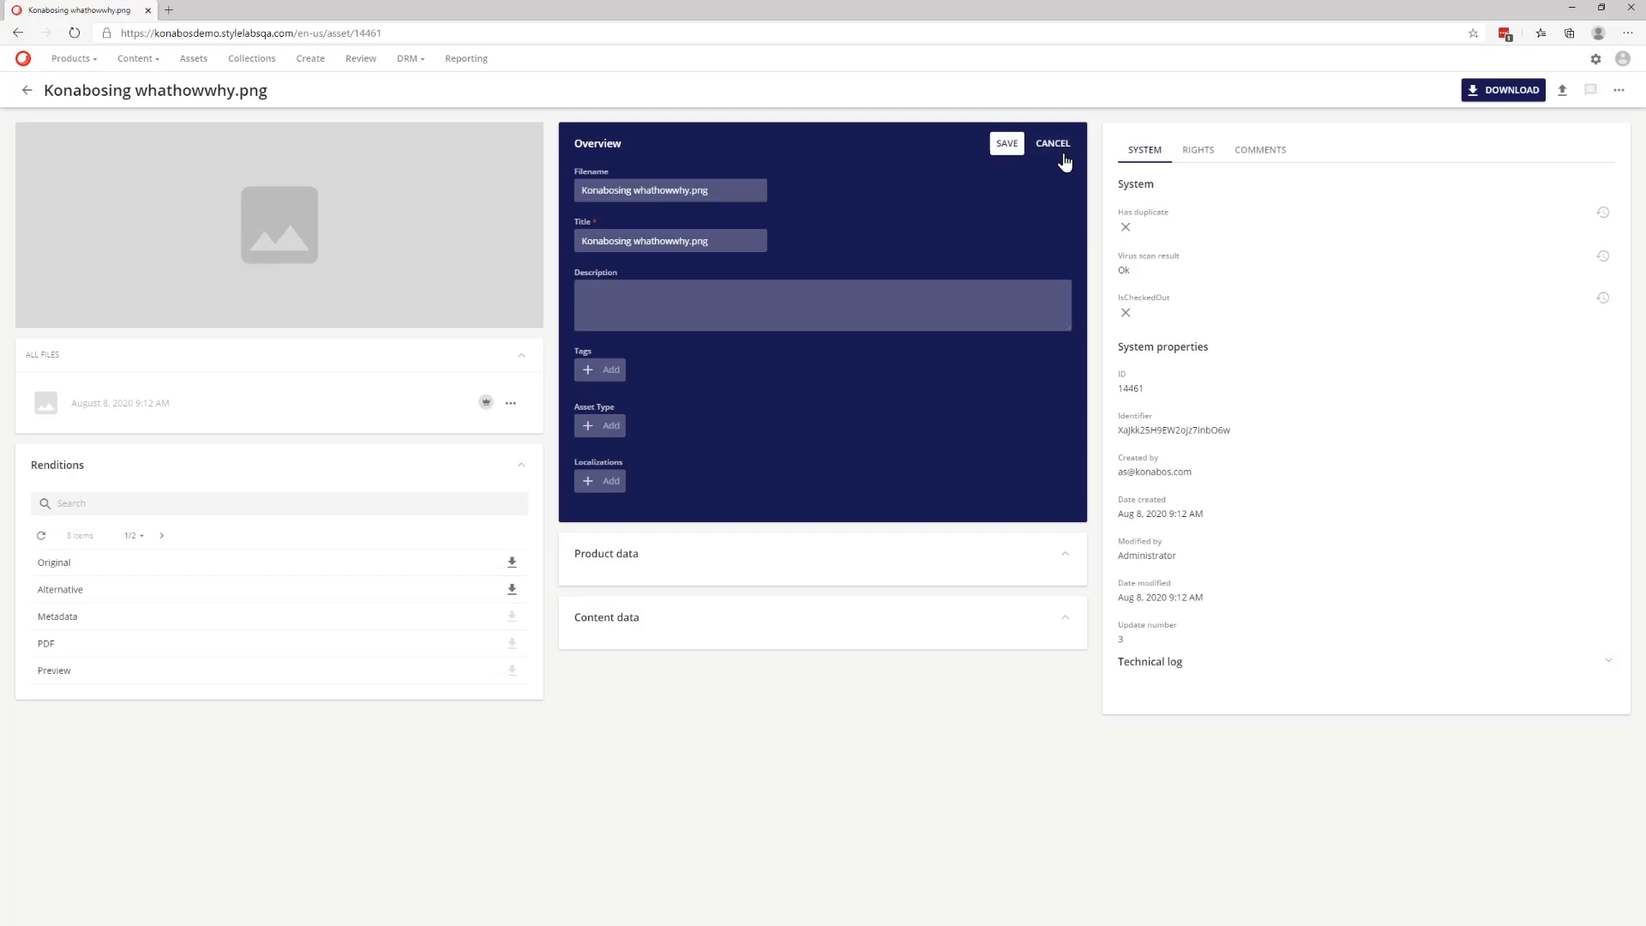
click(606, 552)
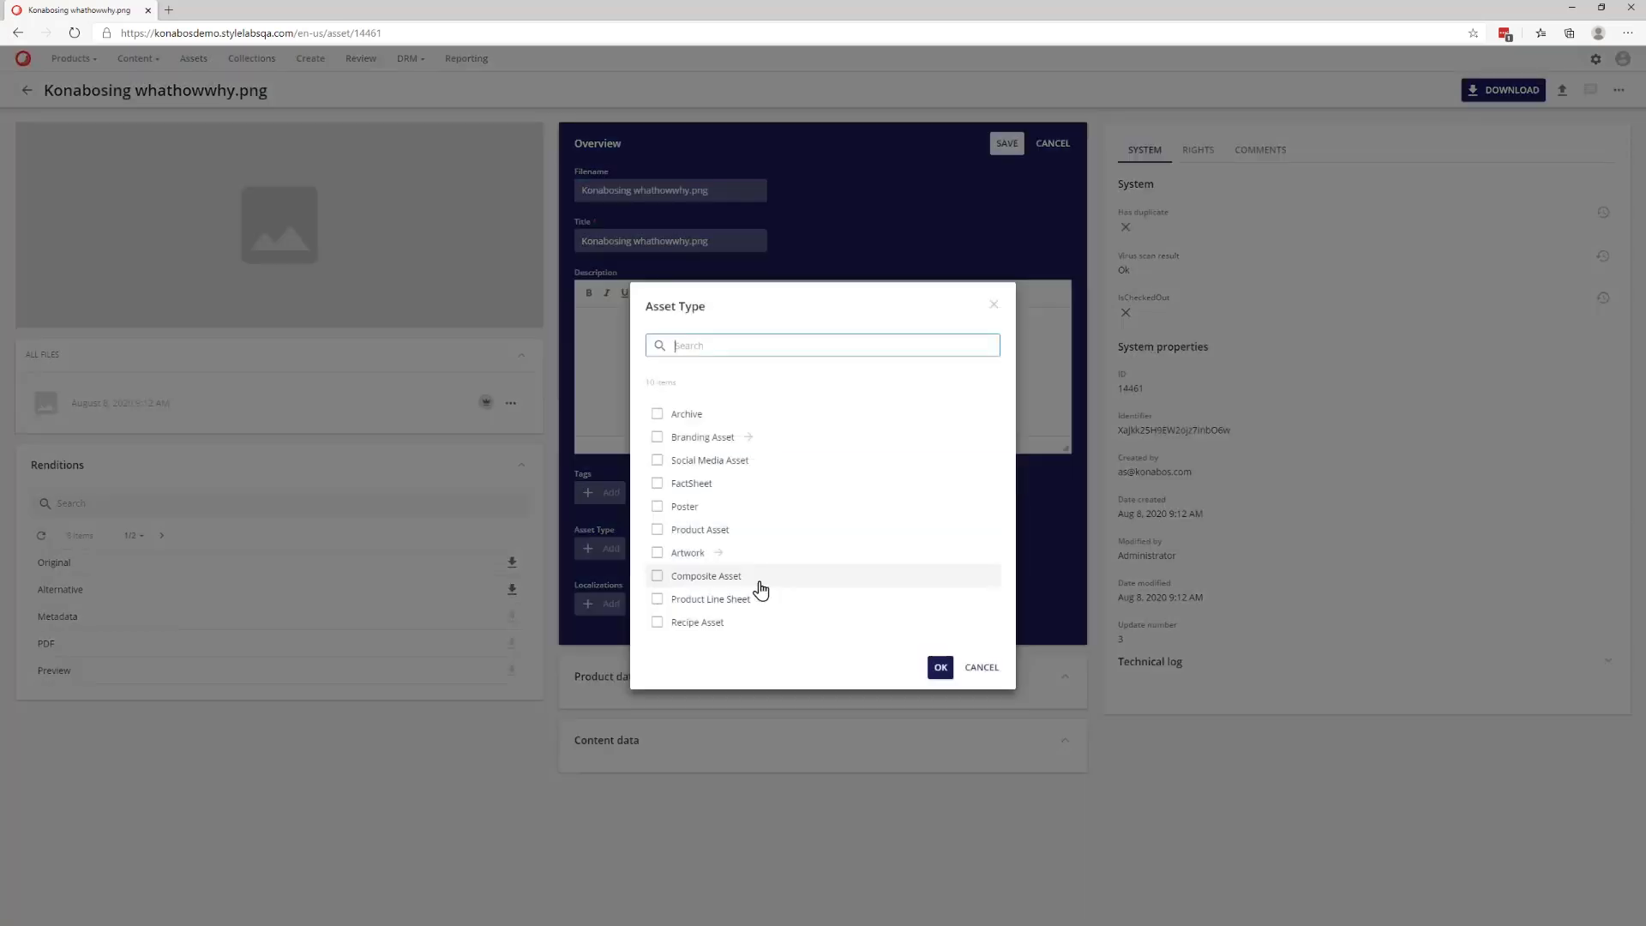
click(658, 461)
click(939, 668)
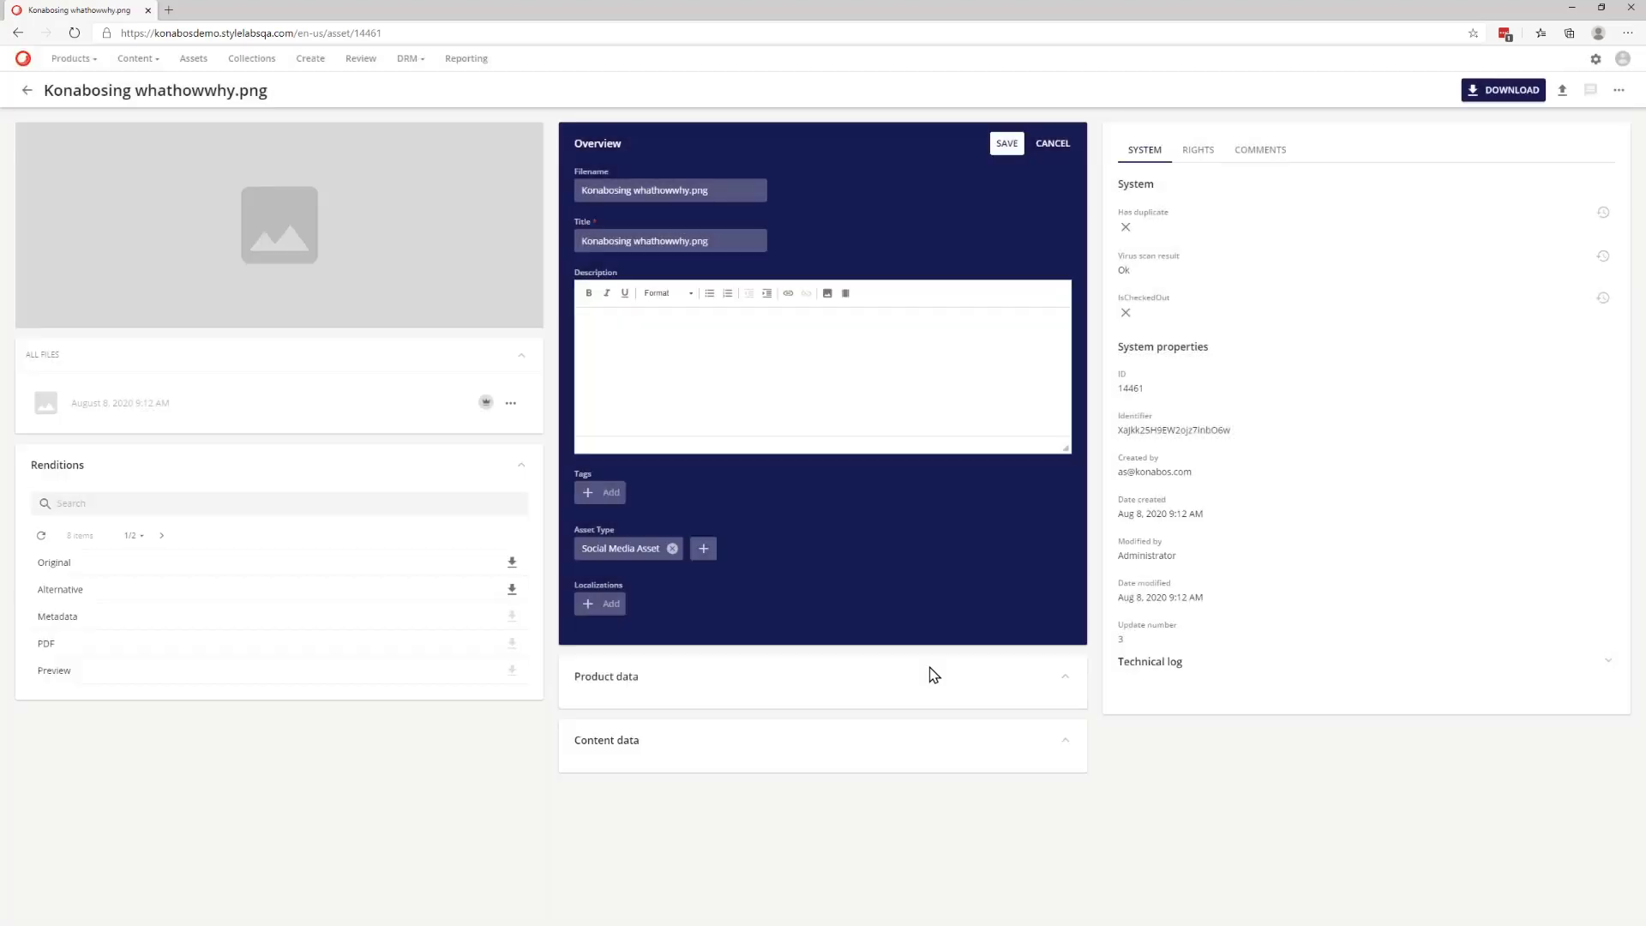
click(610, 605)
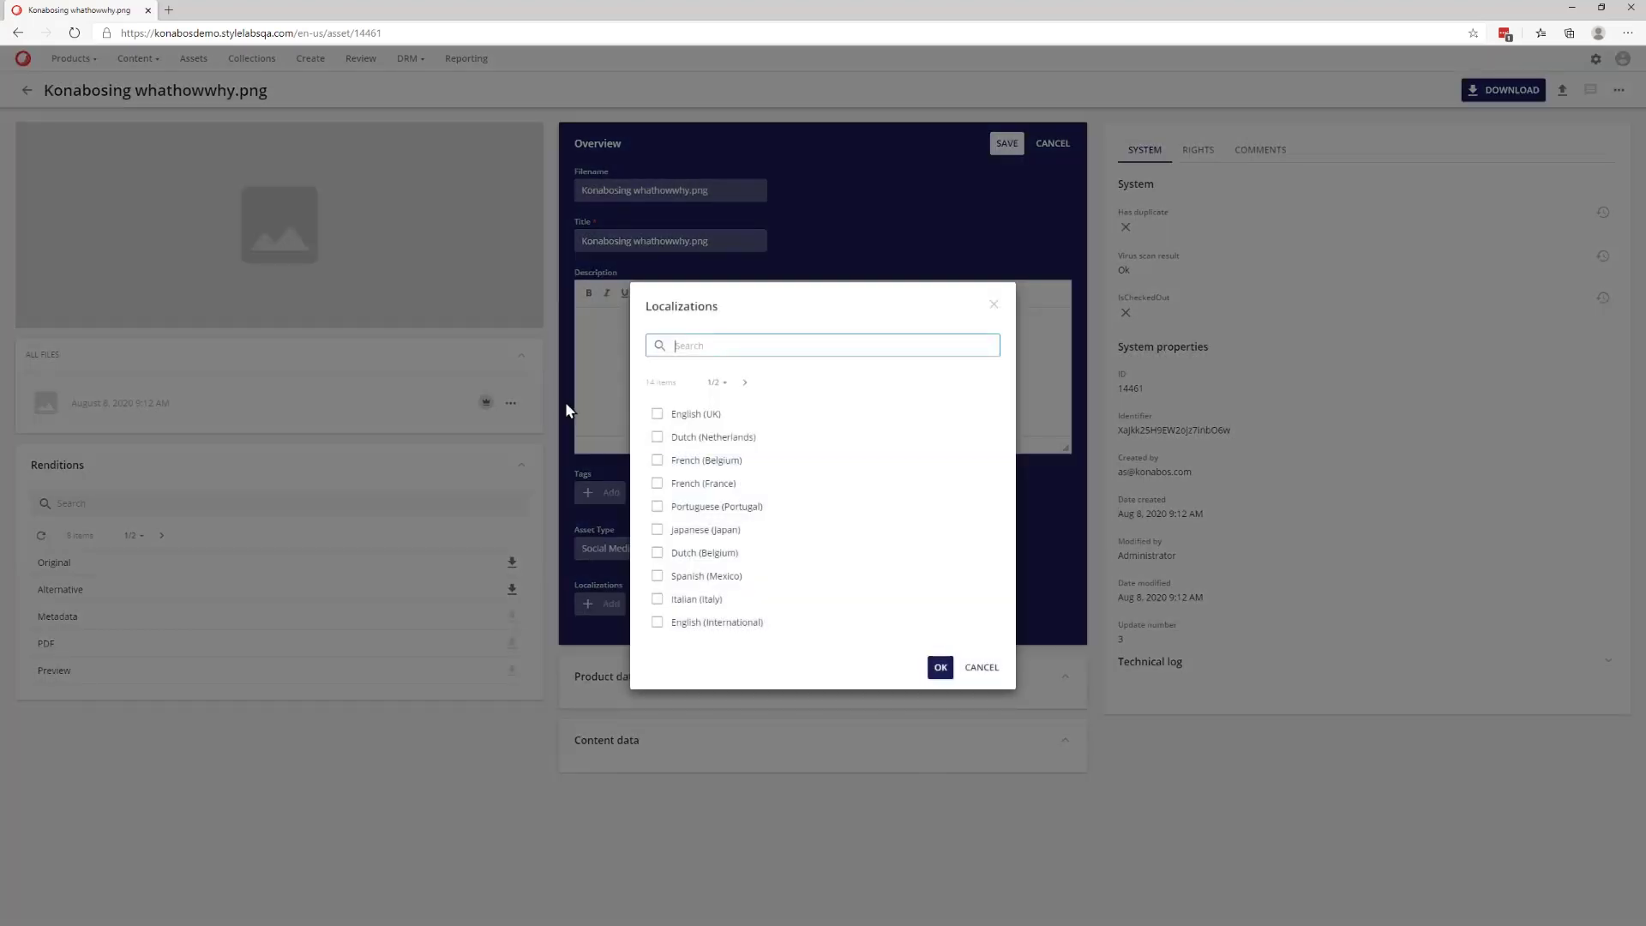
click(657, 414)
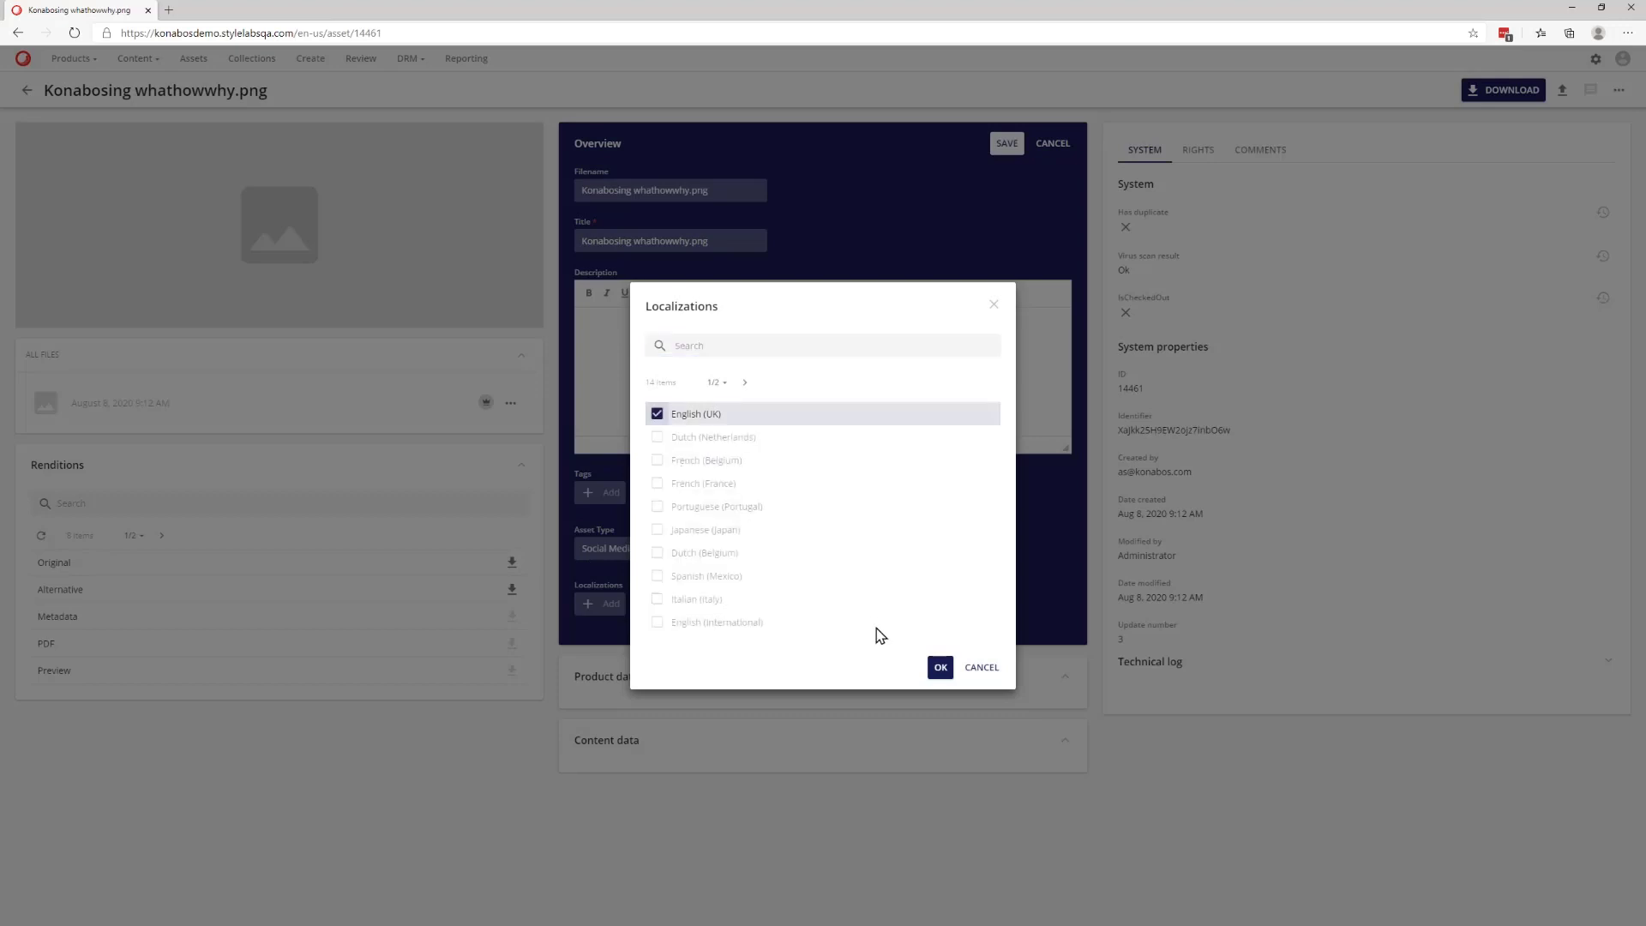
click(940, 667)
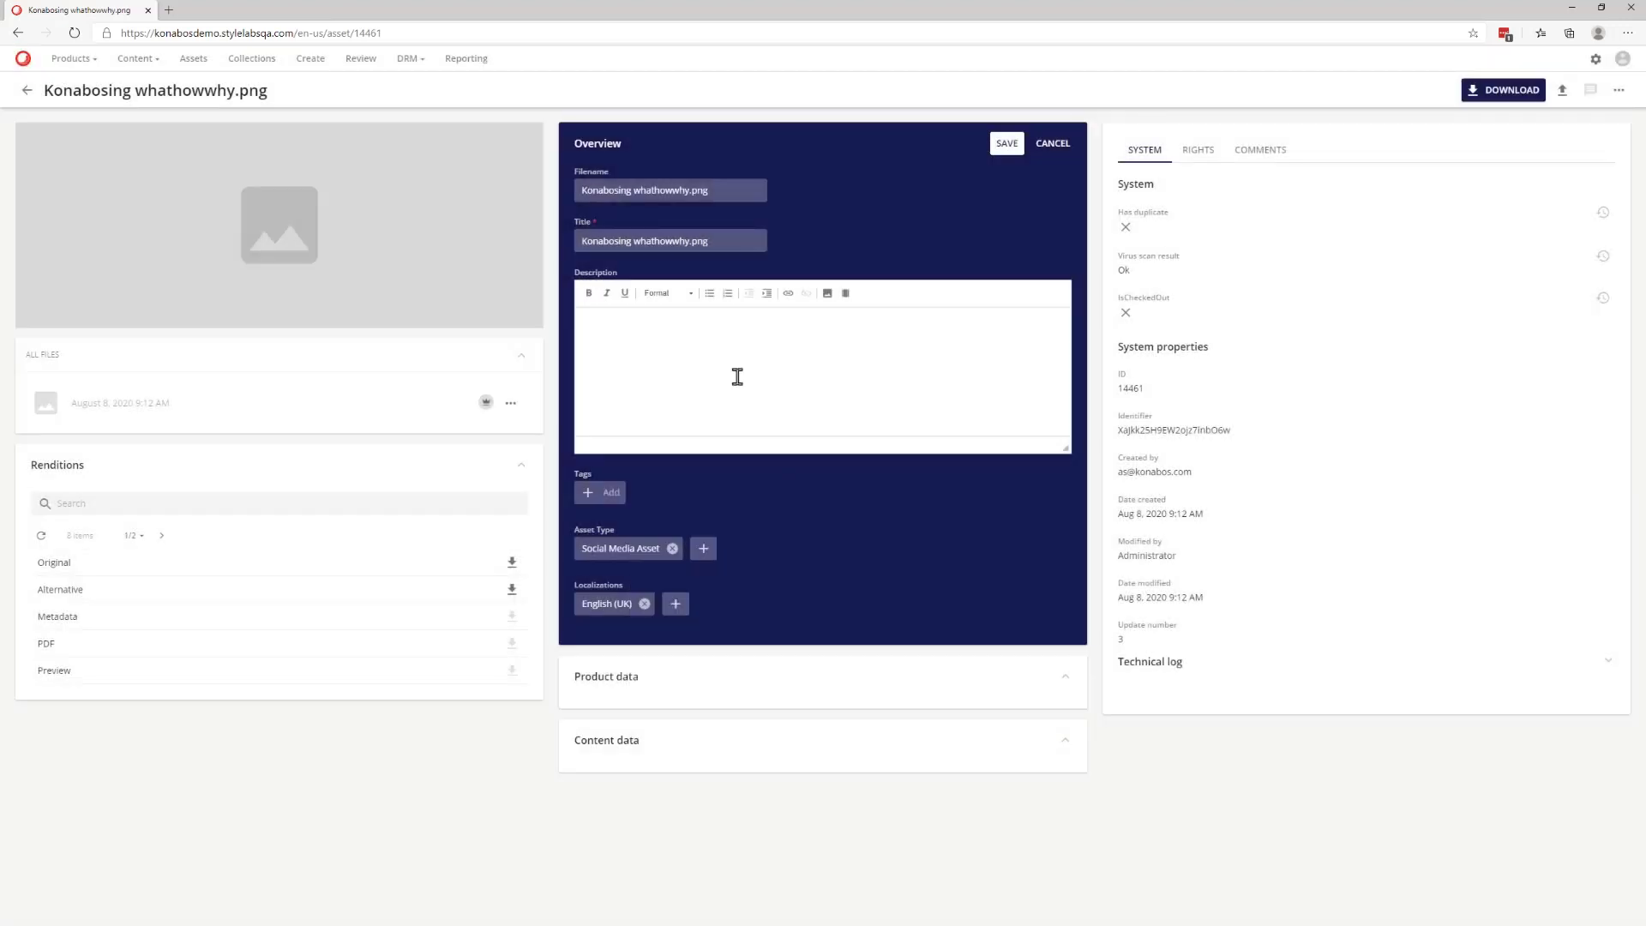
Save the Social Media Asset and English (UK) overview edits and show the asset's further actions.
click(1007, 143)
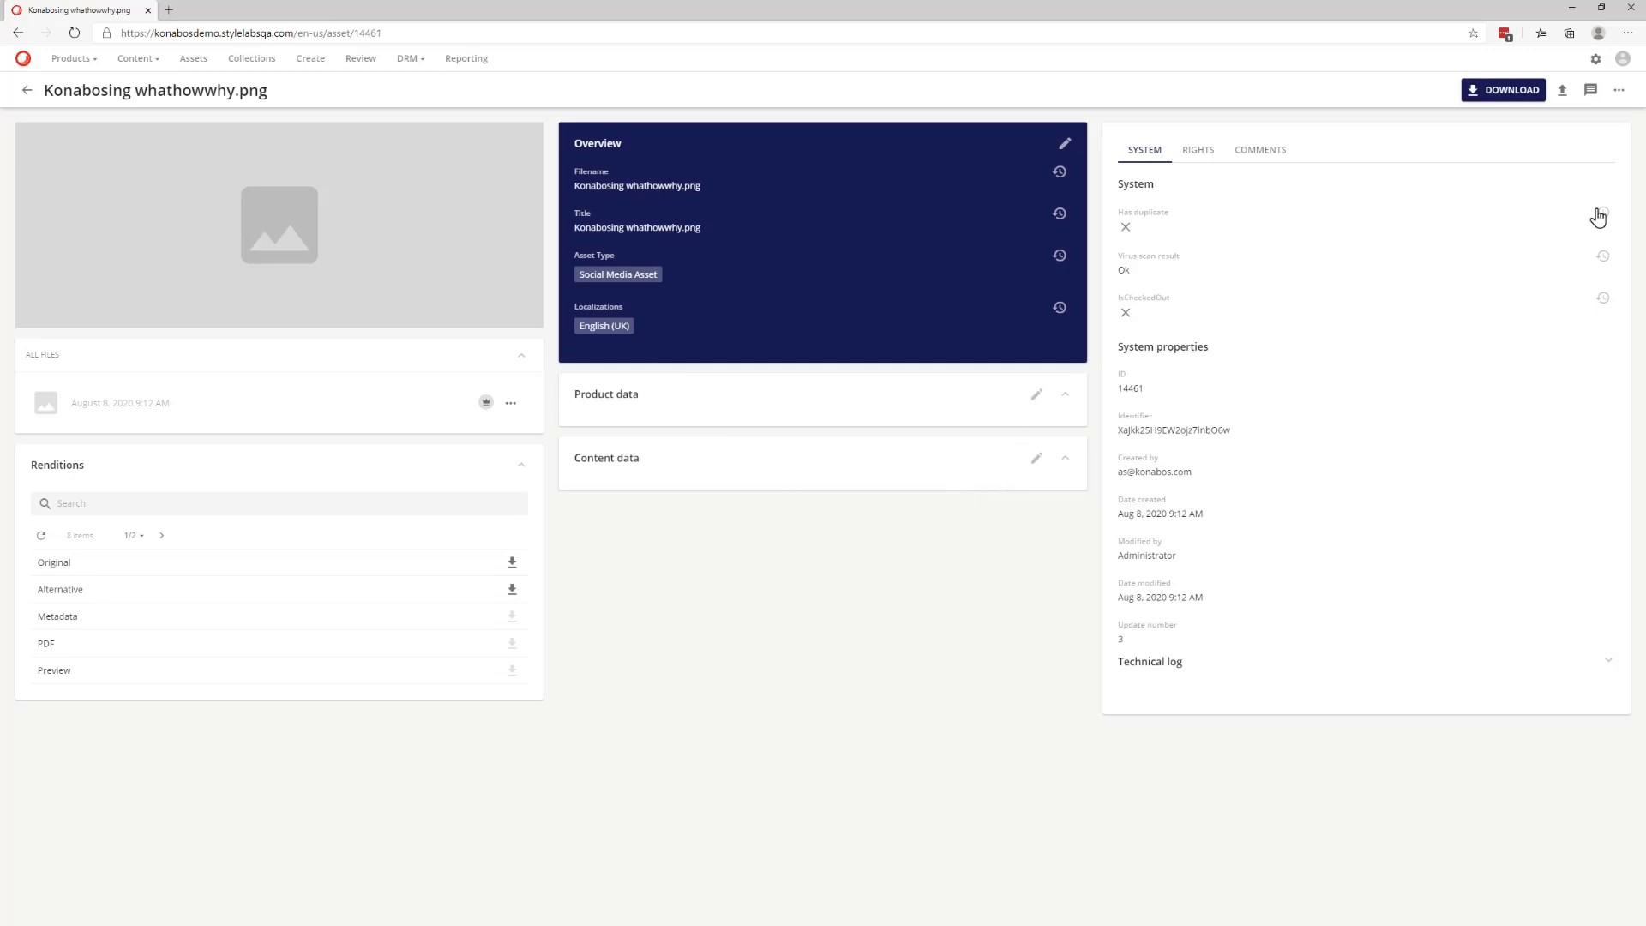
click(1619, 90)
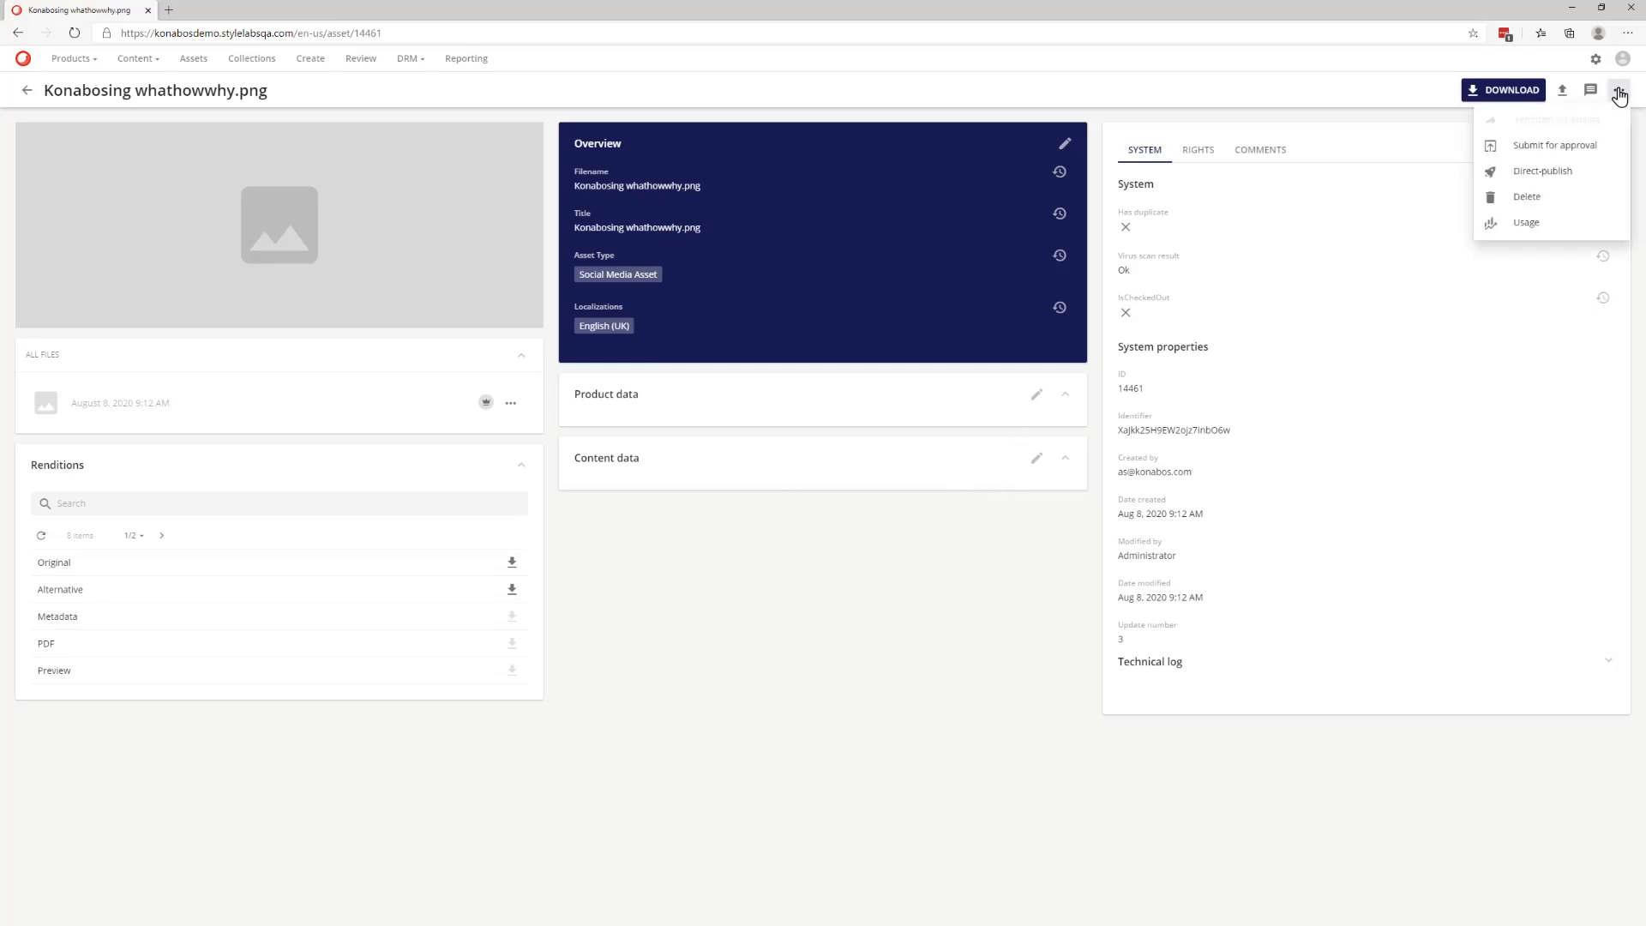
Choose Submit for approval from the asset's actions menu.
click(1556, 146)
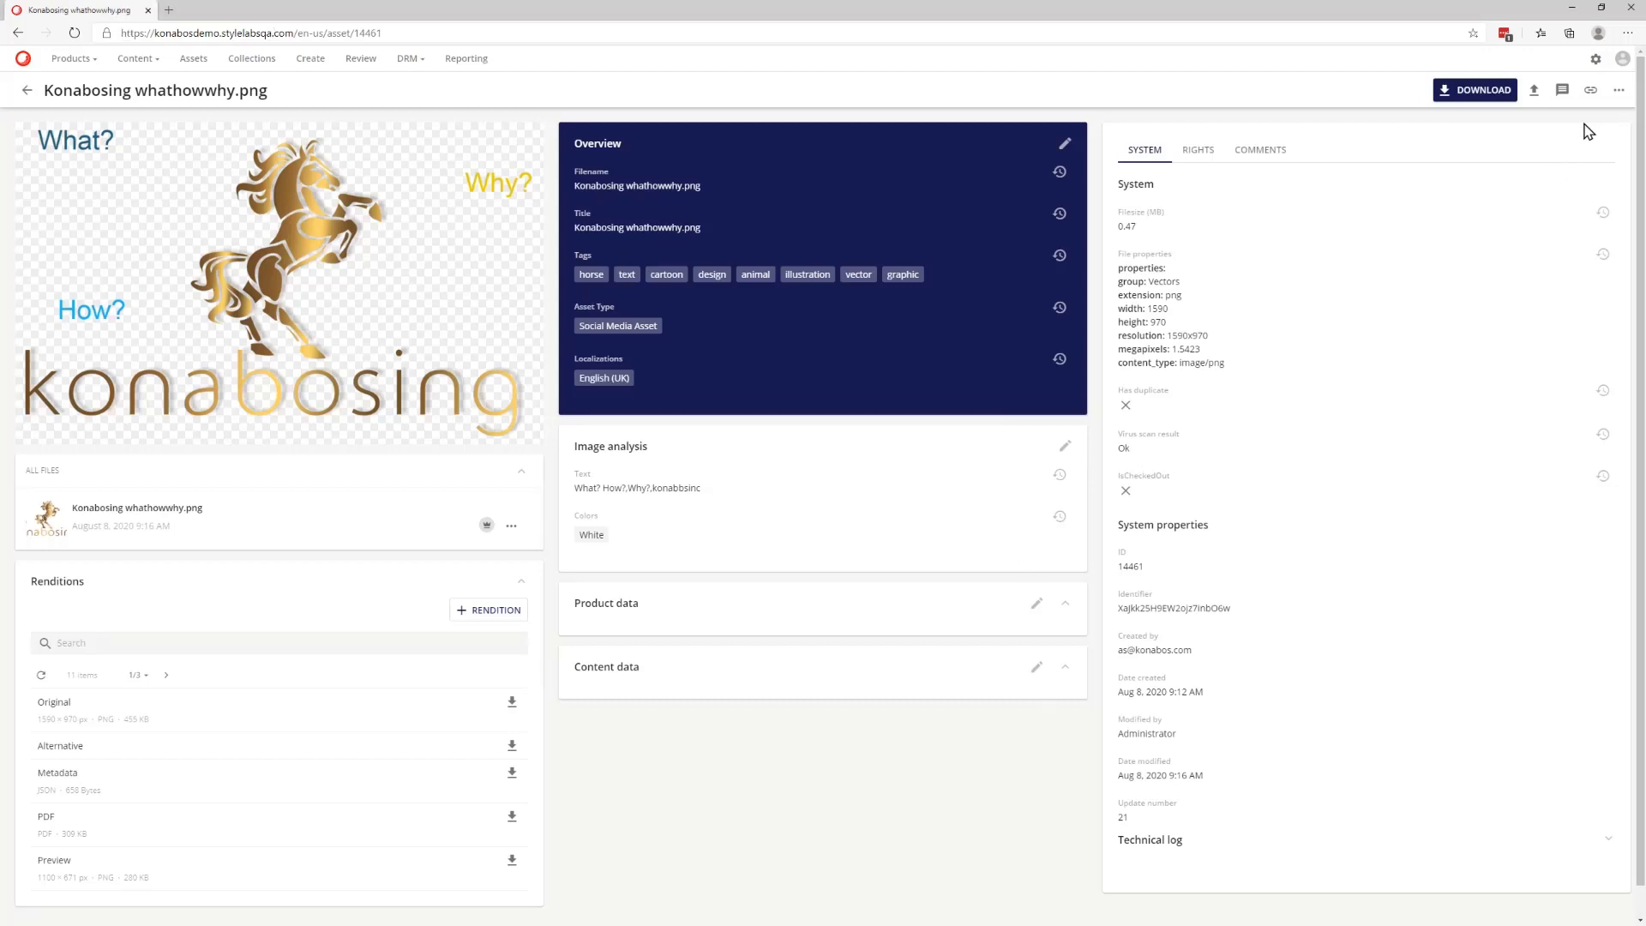
click(1619, 90)
click(1599, 148)
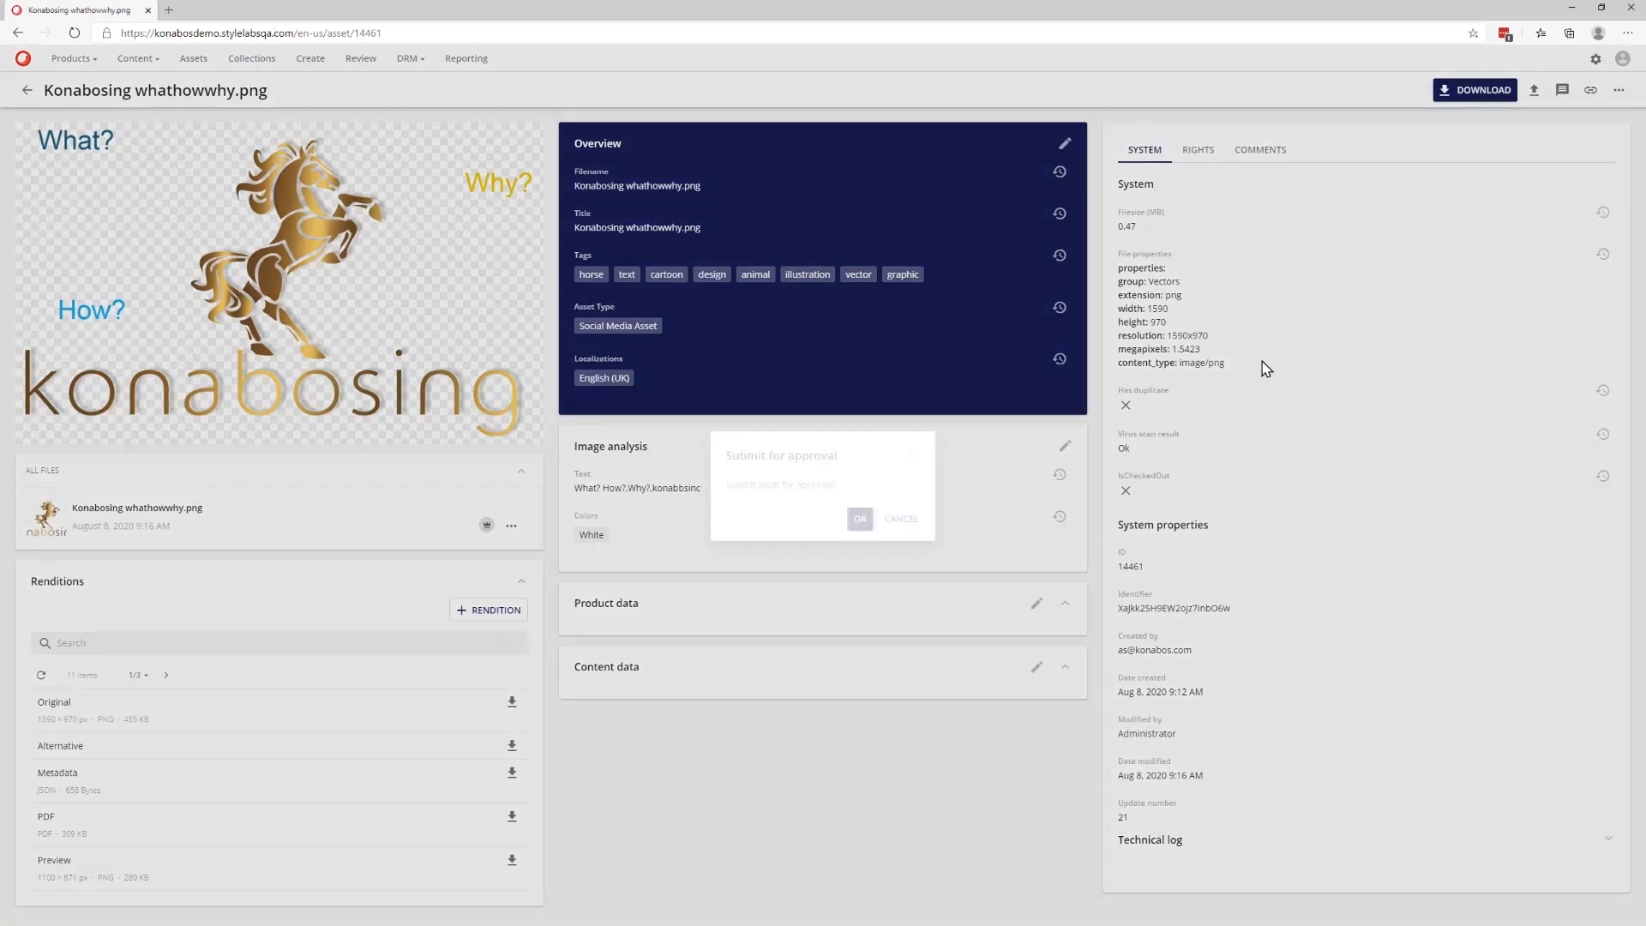
Confirm the approval submission and go to the Review queue.
click(860, 520)
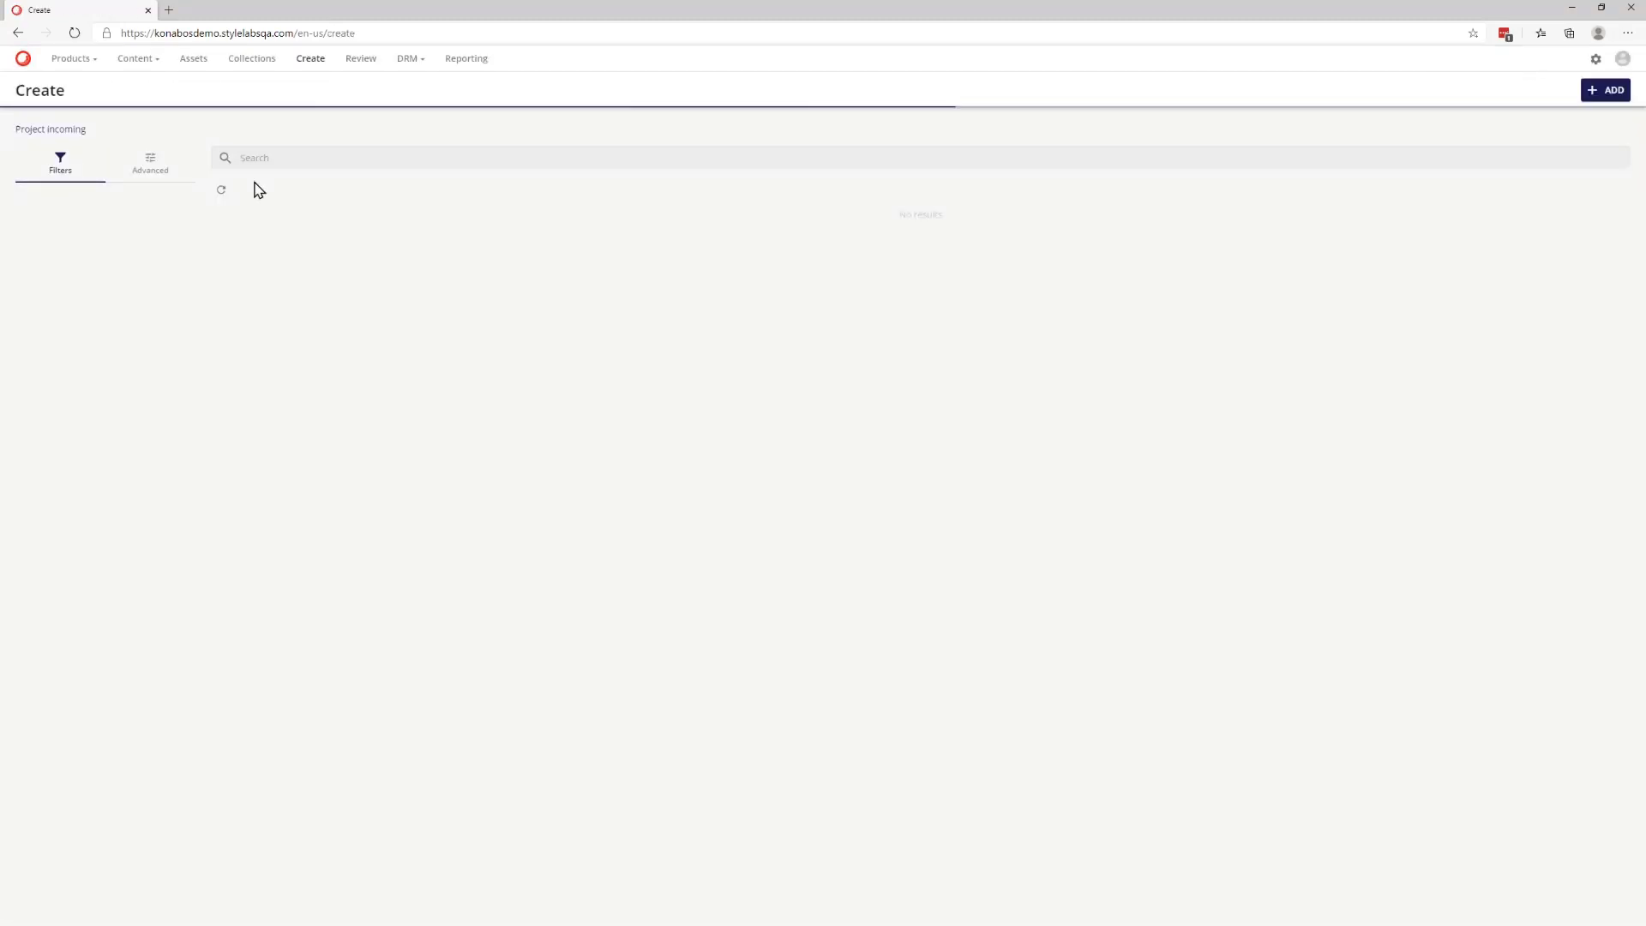
click(360, 60)
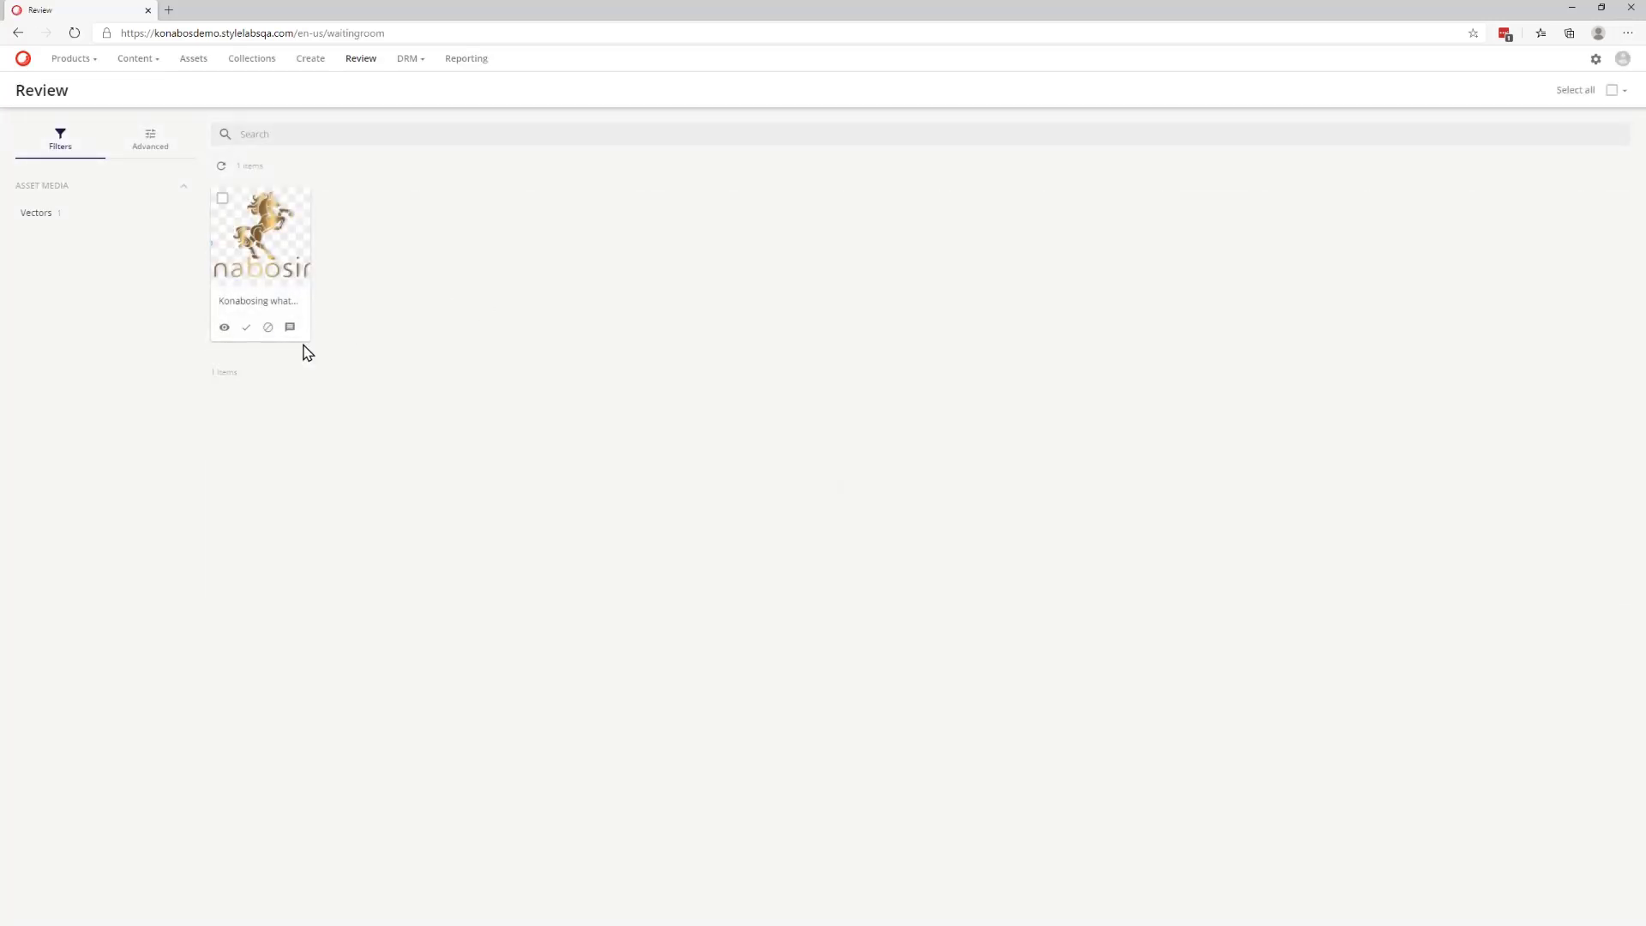
click(223, 198)
click(1576, 93)
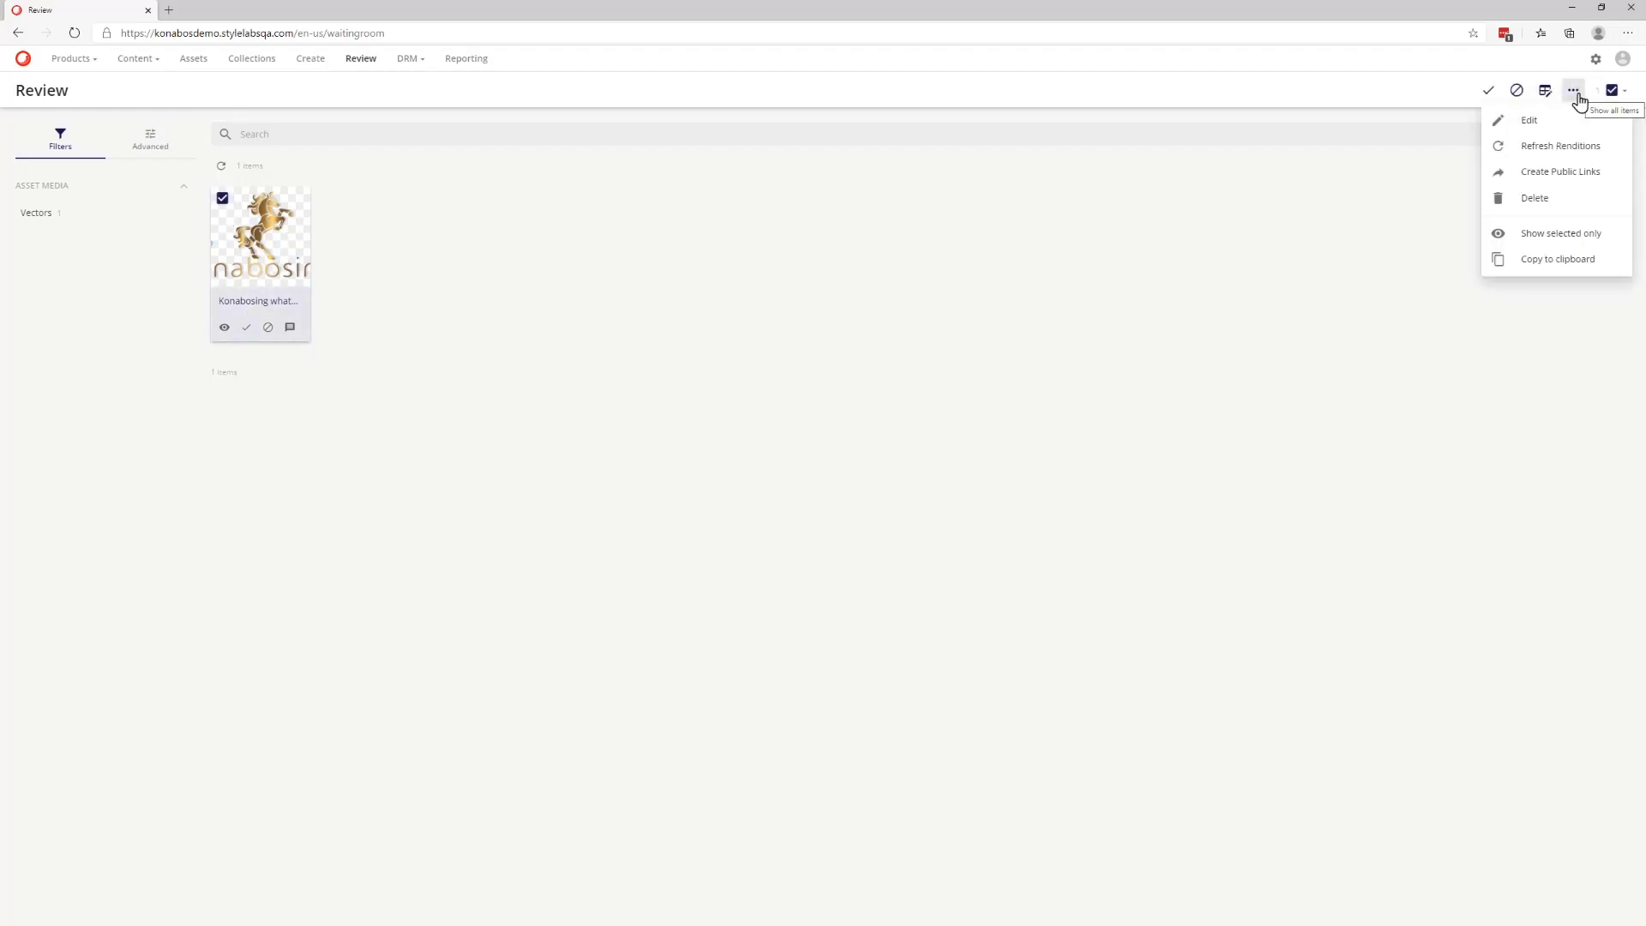
click(1578, 94)
click(1627, 92)
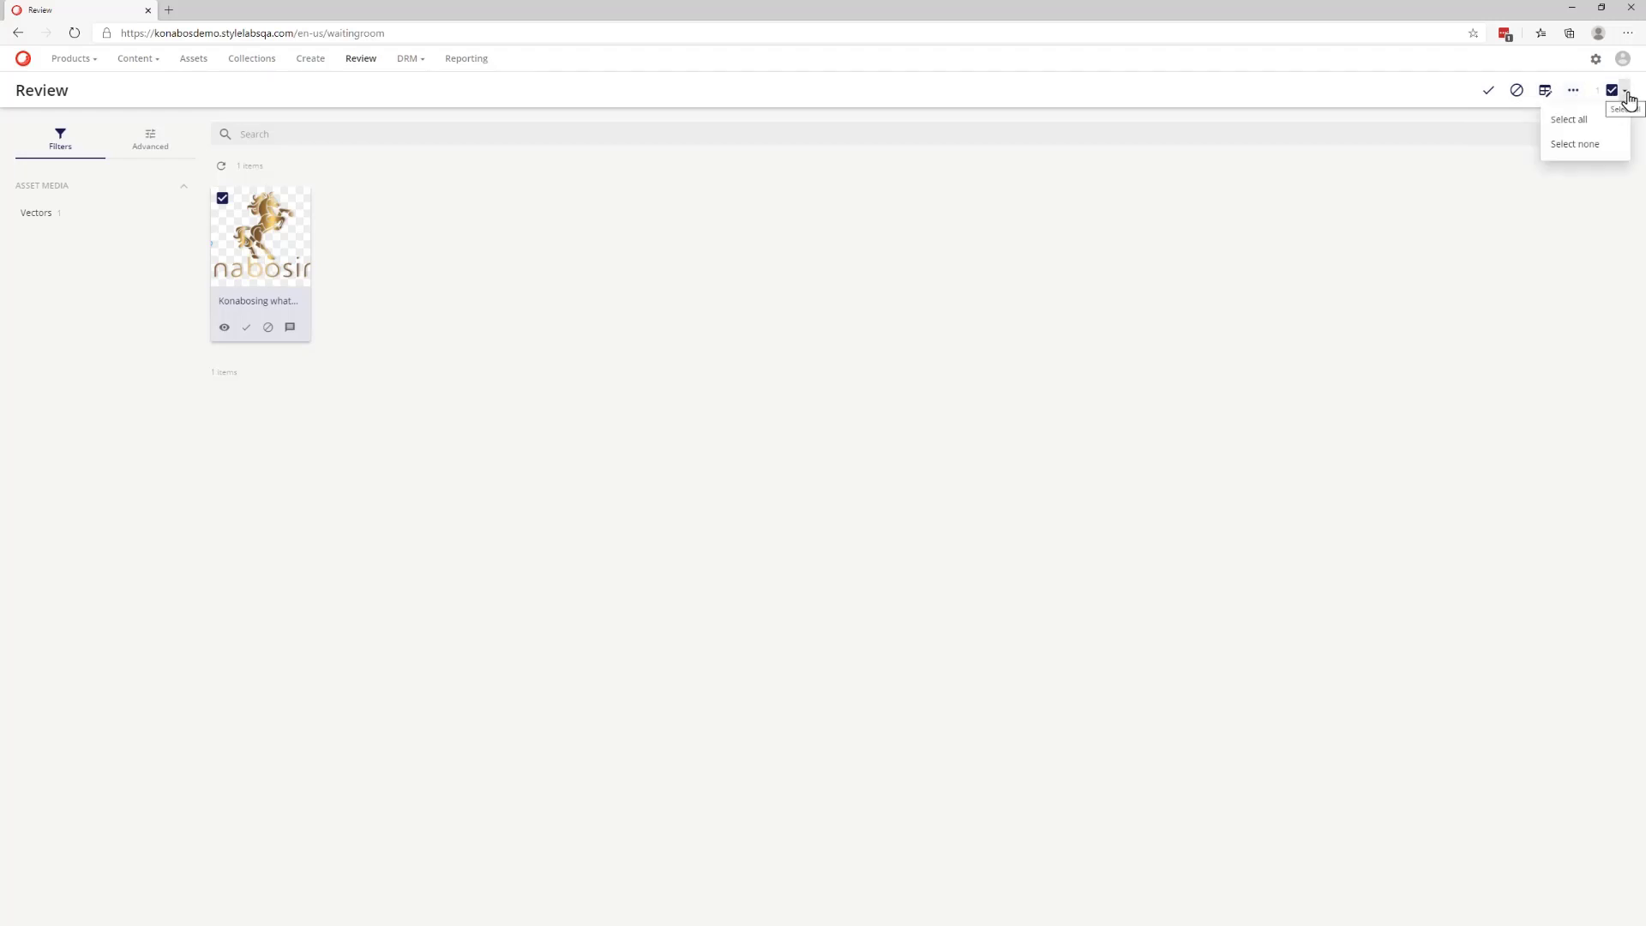
click(1628, 96)
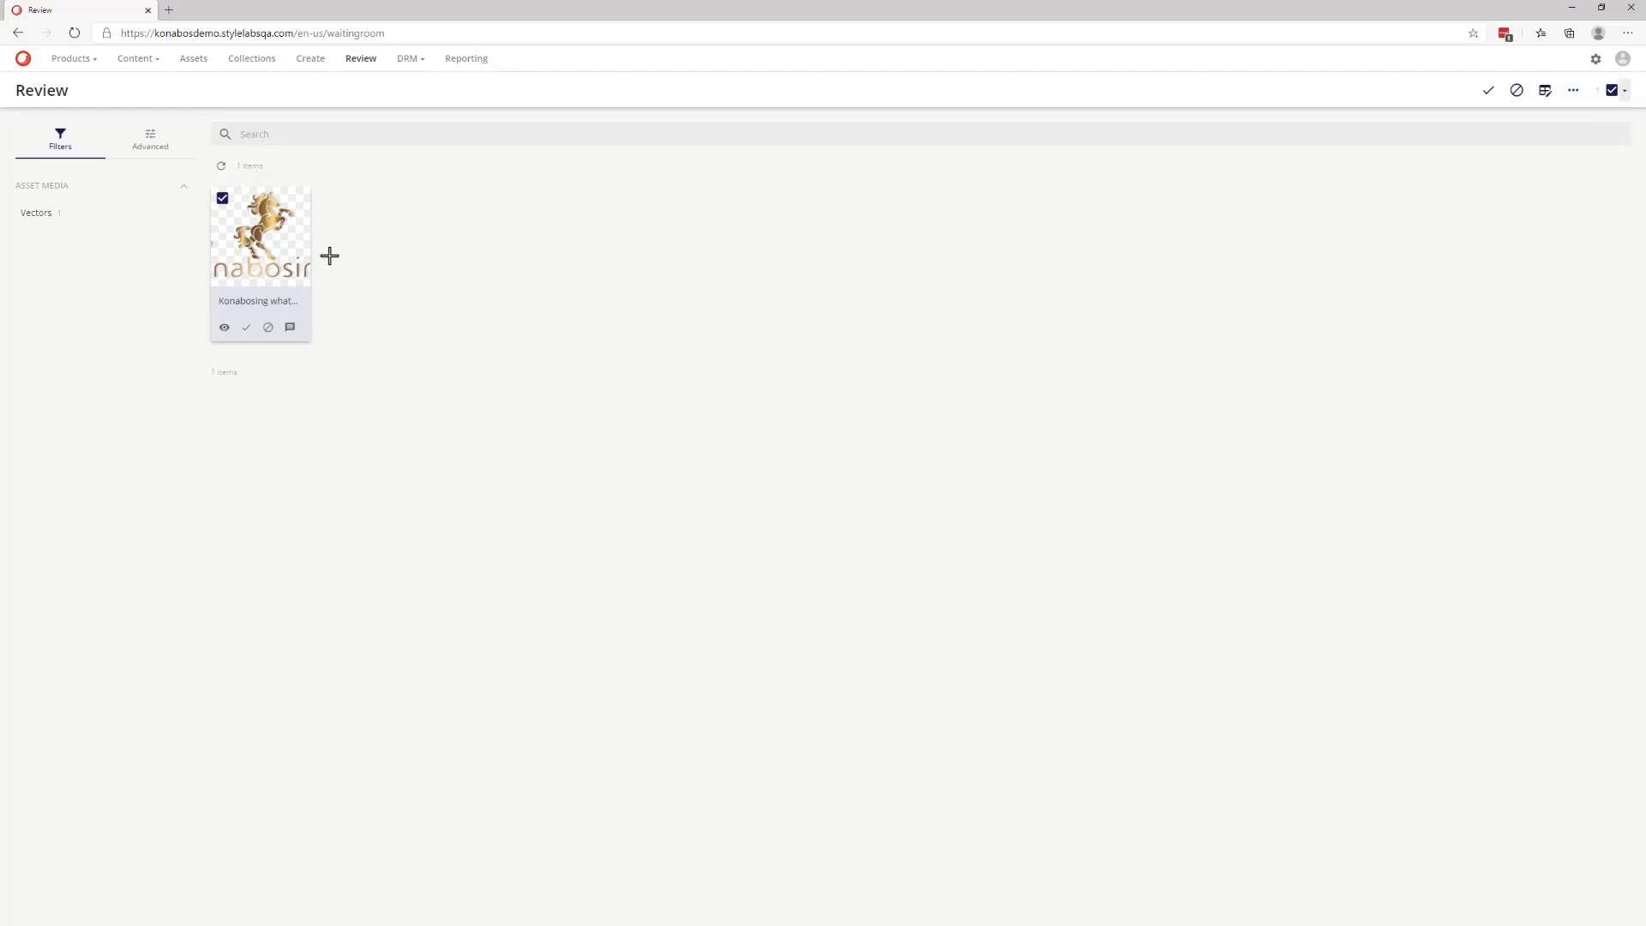
click(222, 203)
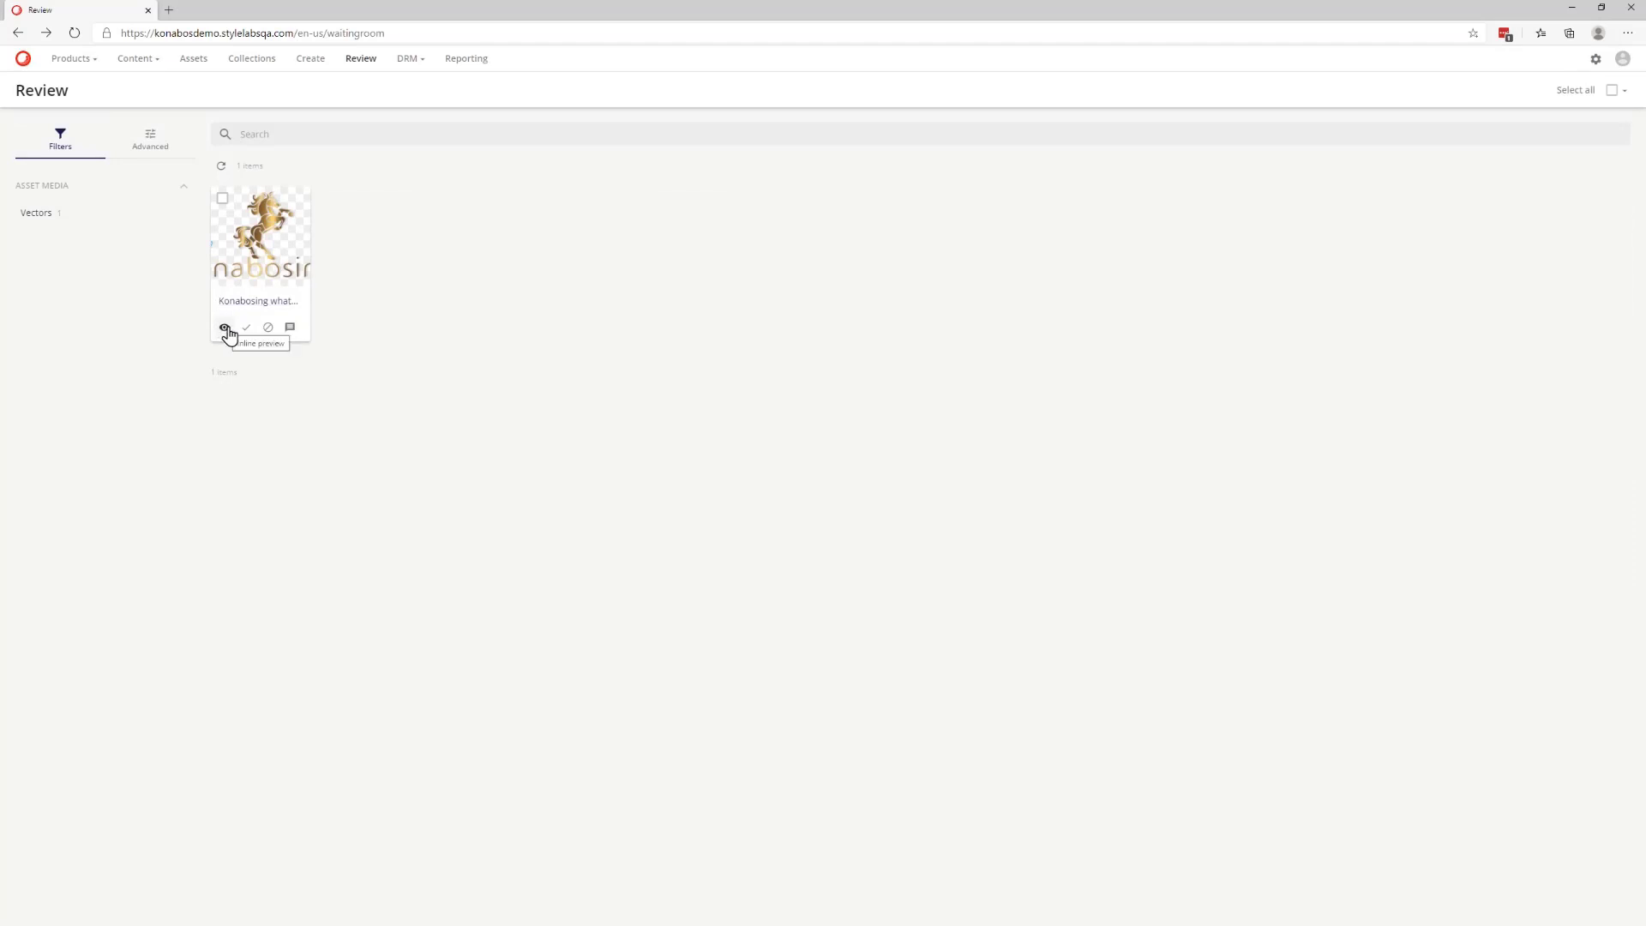
click(225, 329)
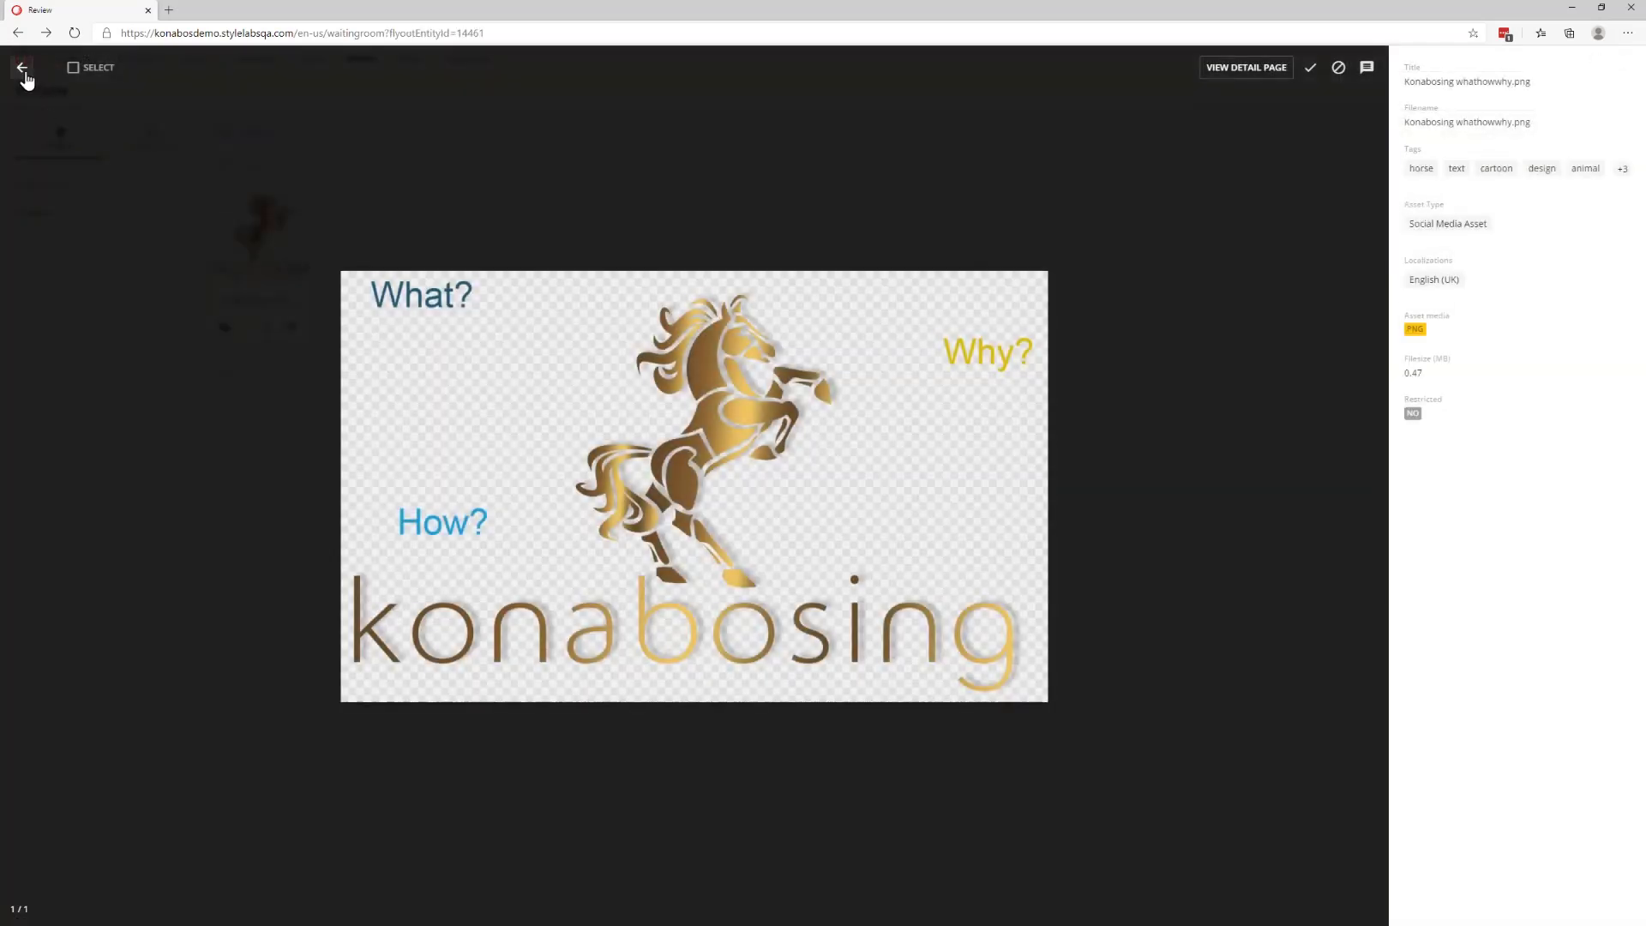
click(23, 69)
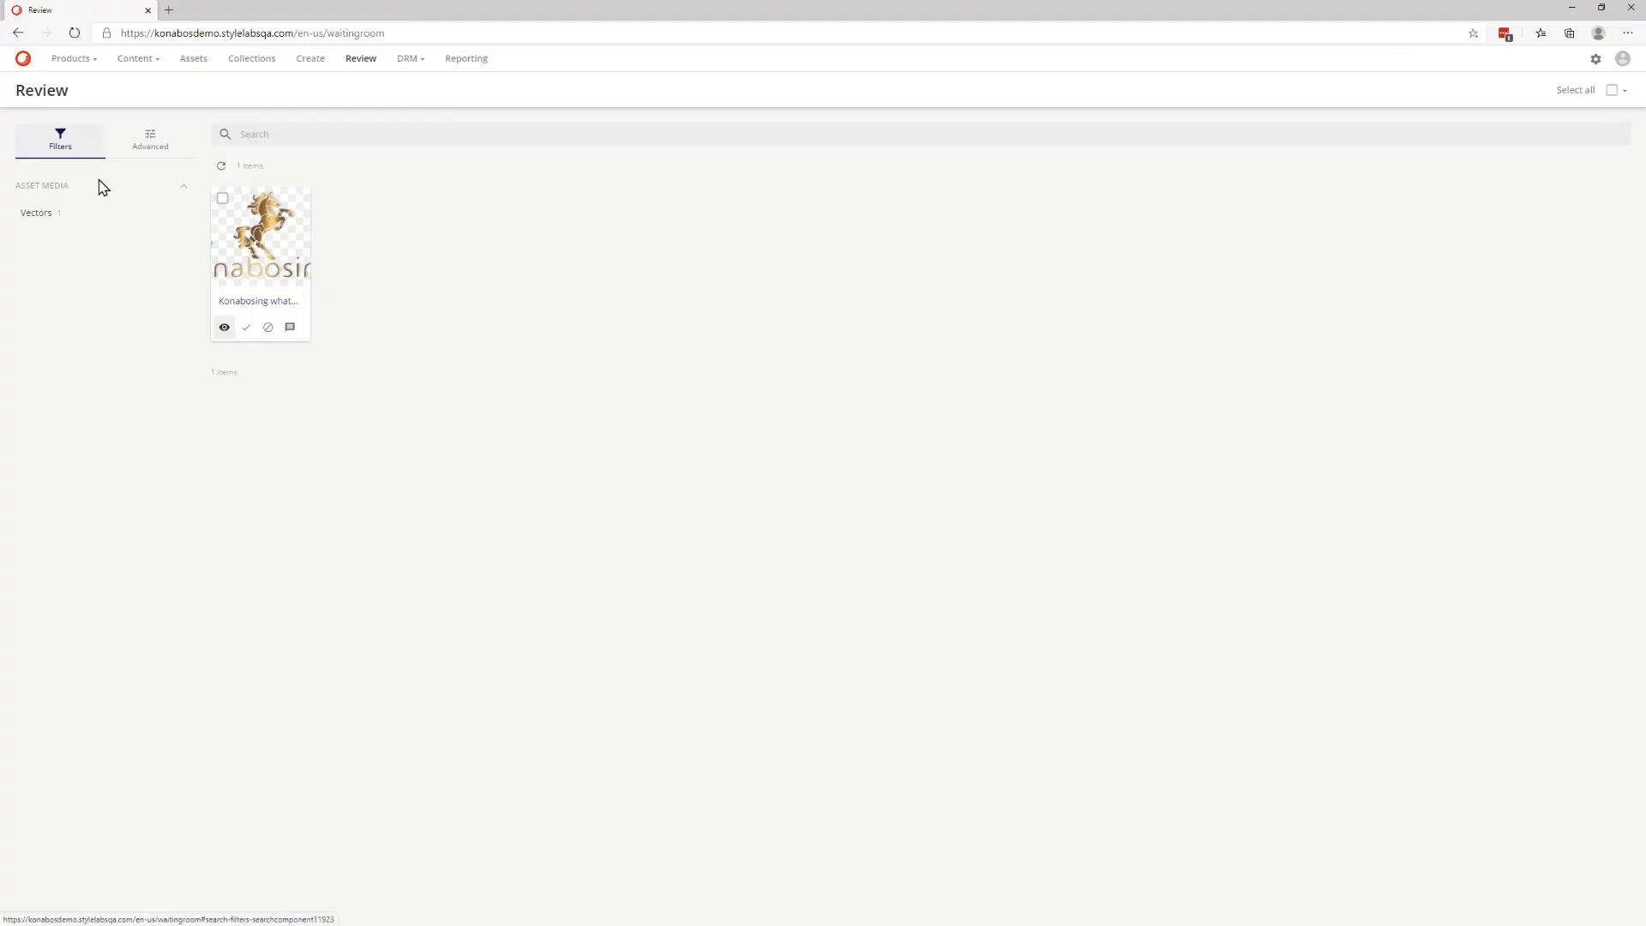
Circle 'Why?' in green and comment 'Can this be in another brand color?'.
click(289, 330)
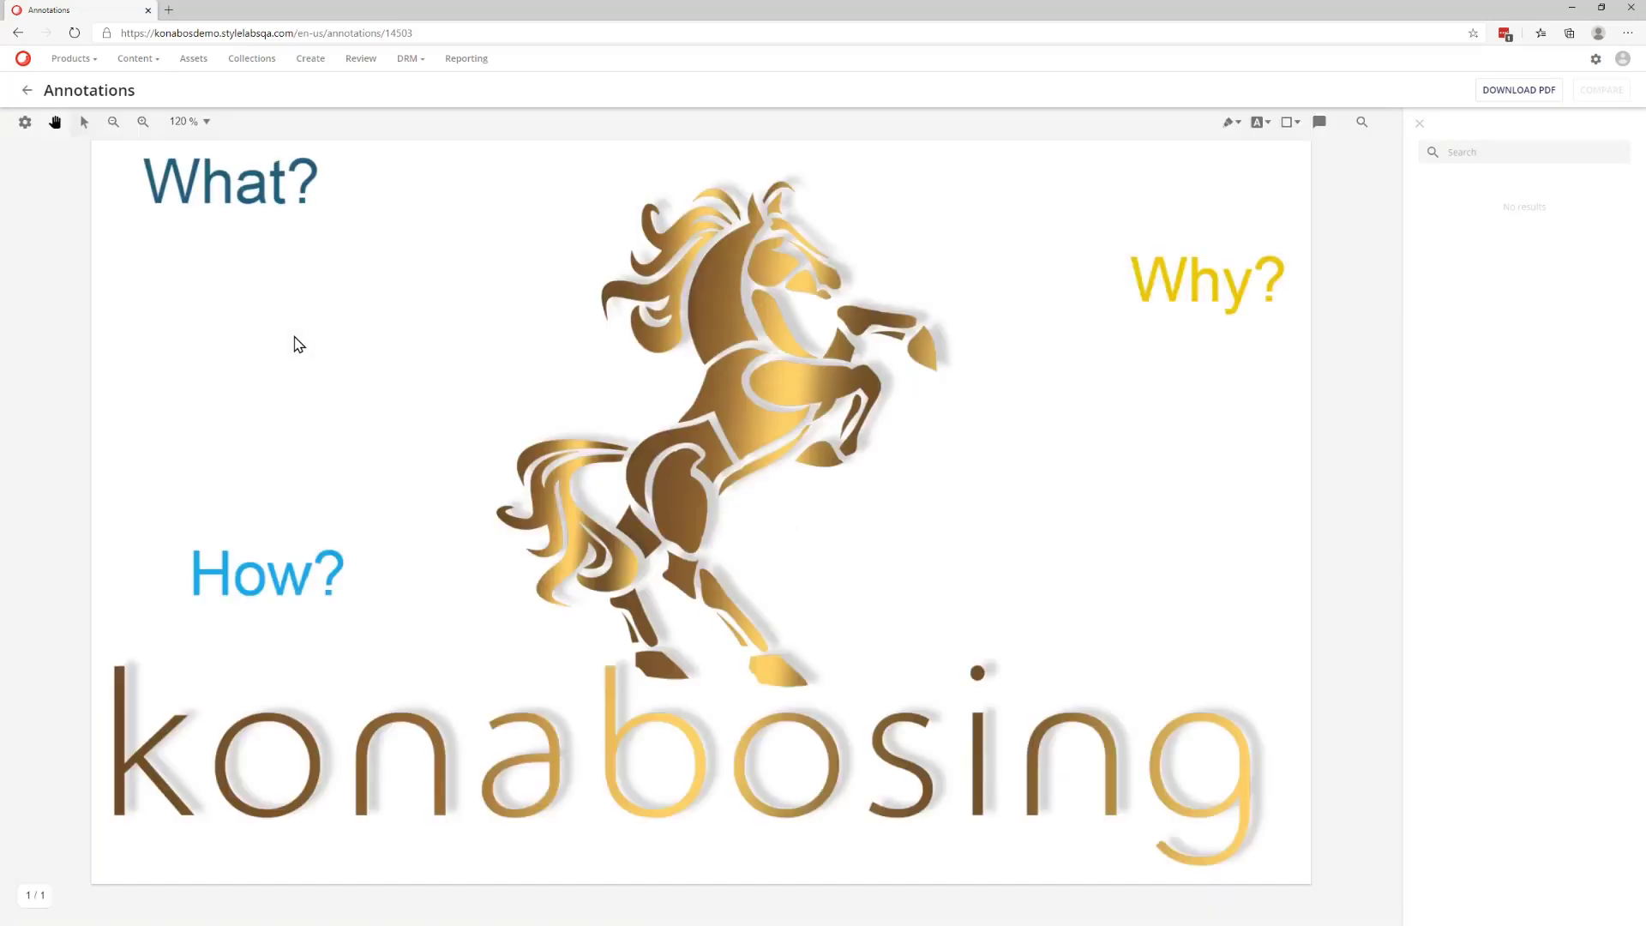
click(1233, 122)
click(1258, 161)
mouse_move(1143, 228)
mouse_down()
mouse_move(1327, 235)
mouse_move(1153, 285)
mouse_move(1189, 221)
mouse_up()
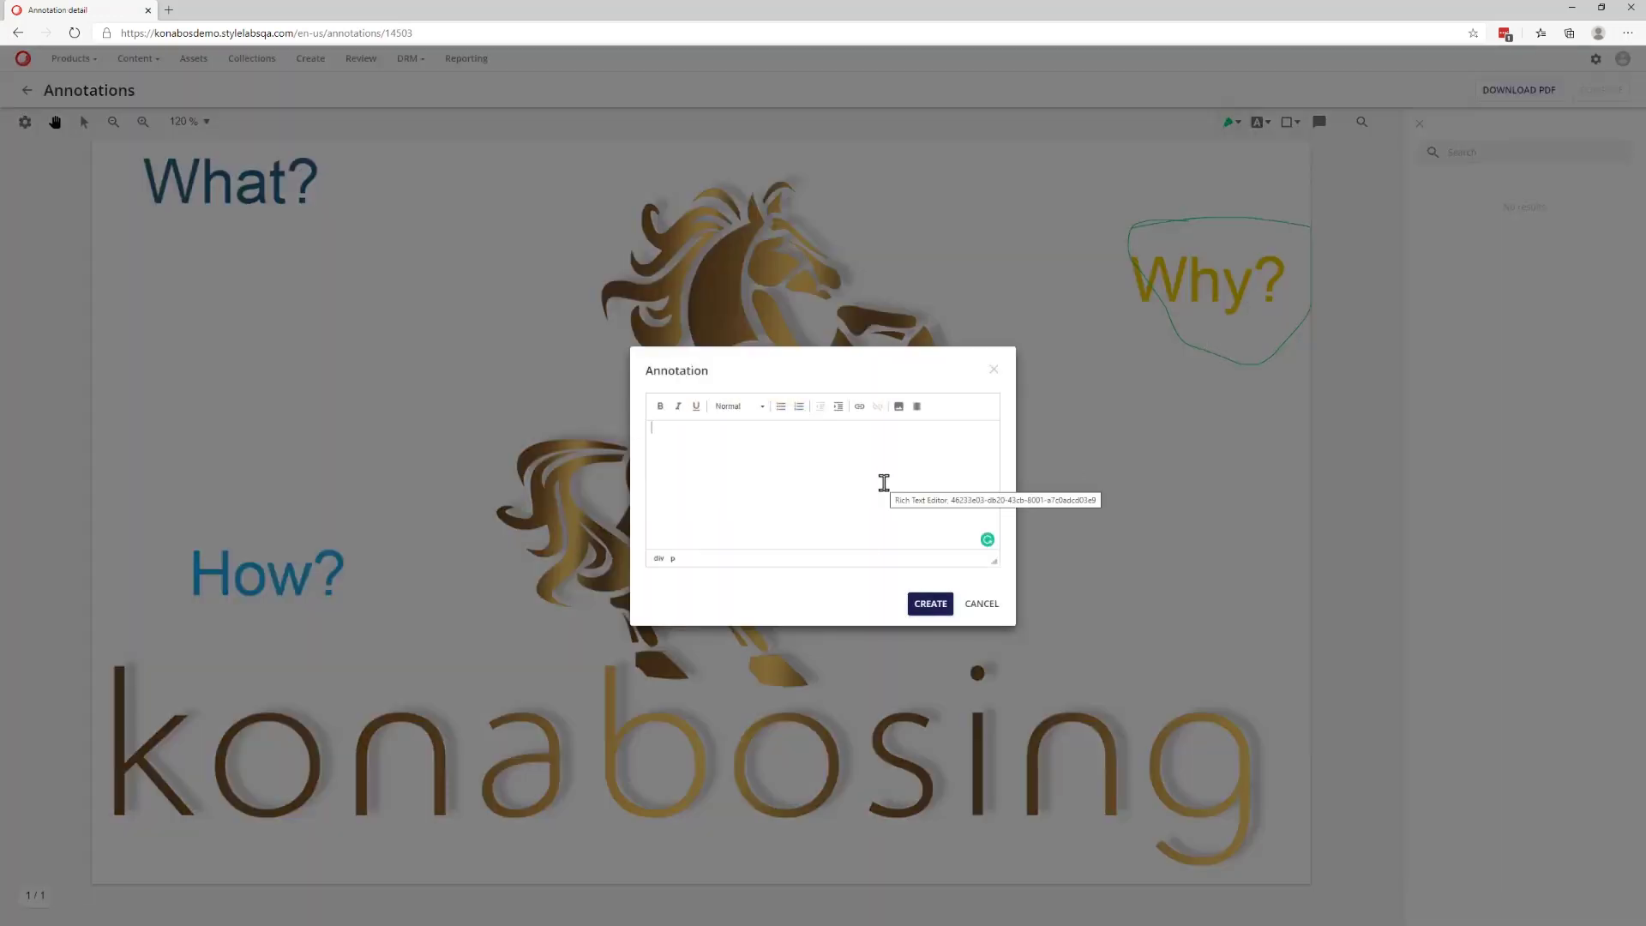
text(w)
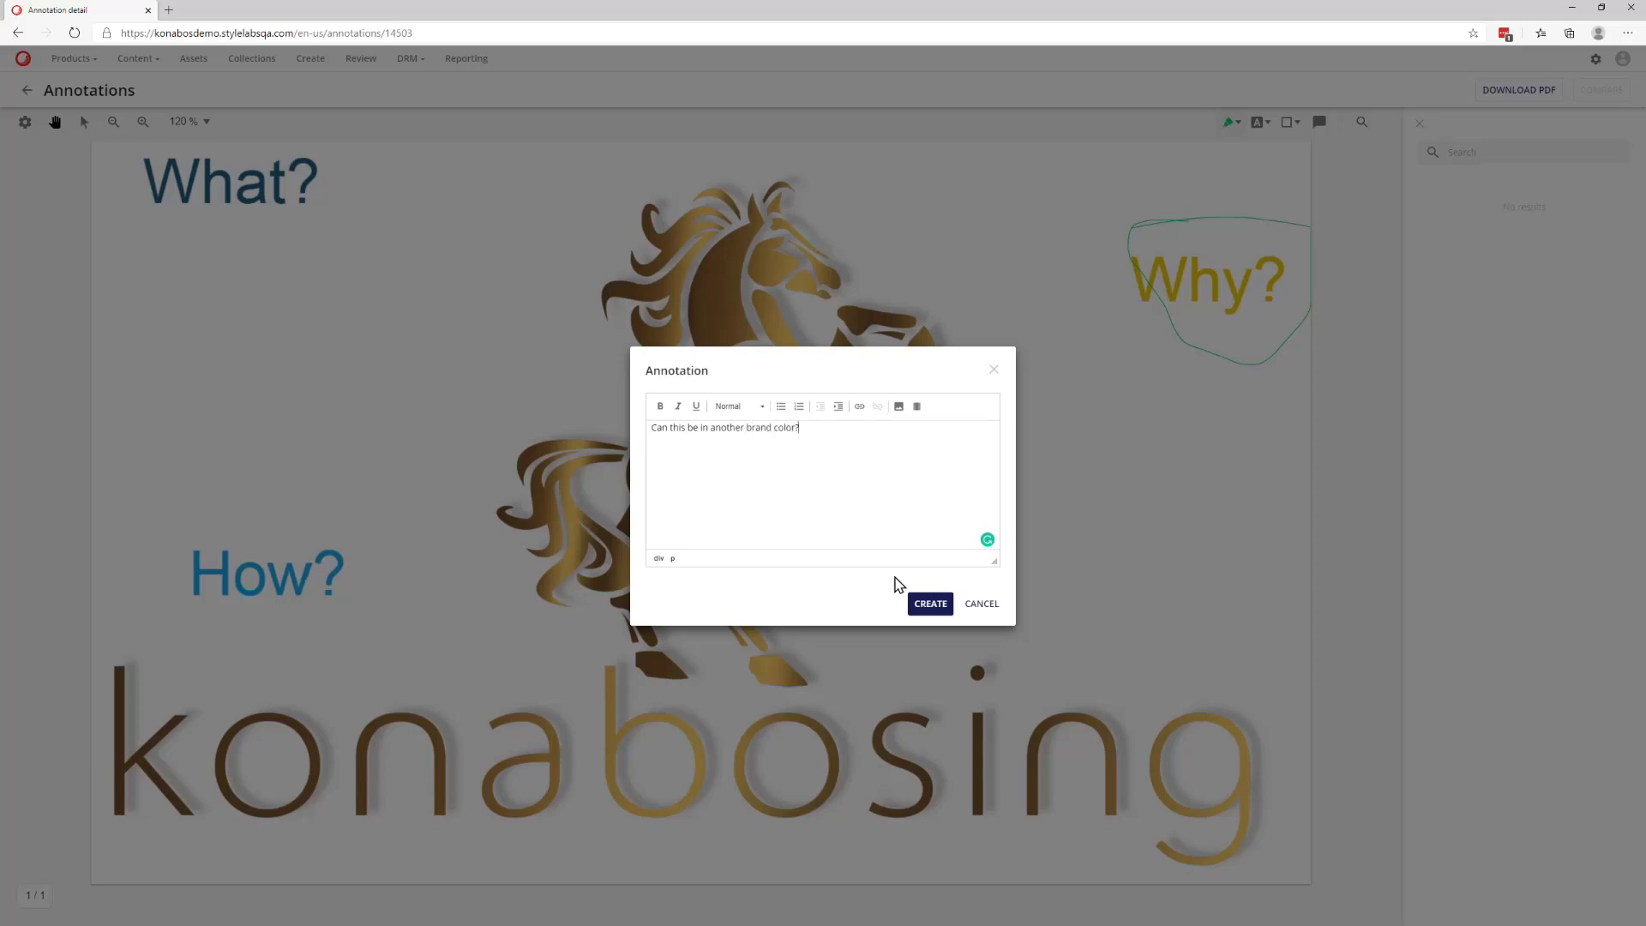
click(929, 605)
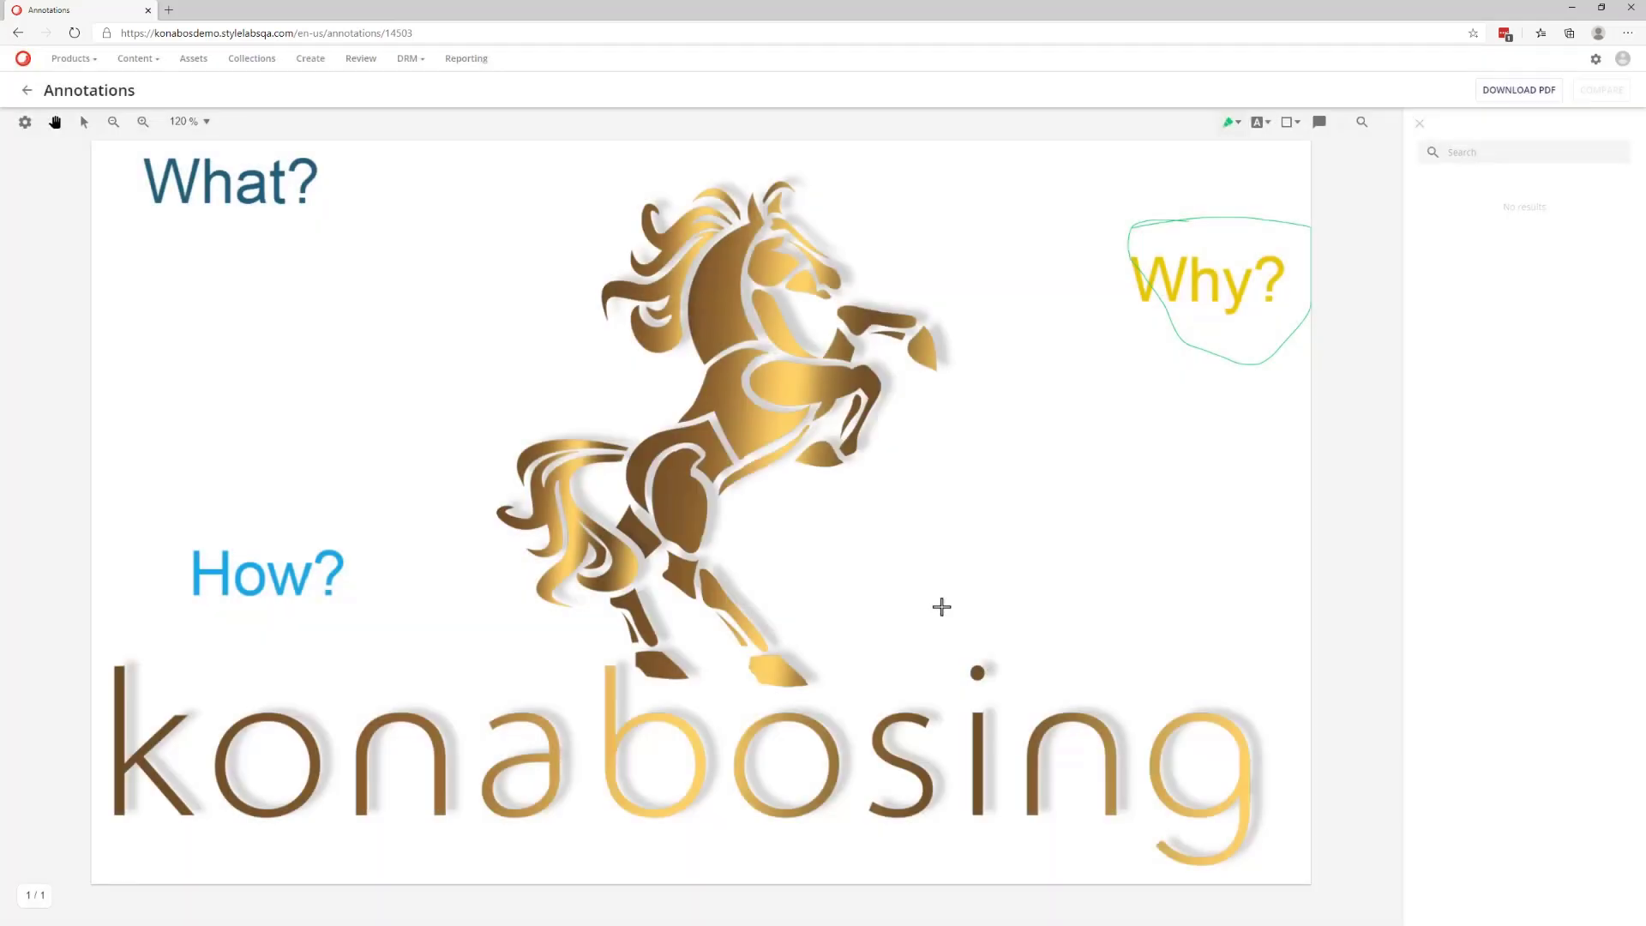
click(1268, 123)
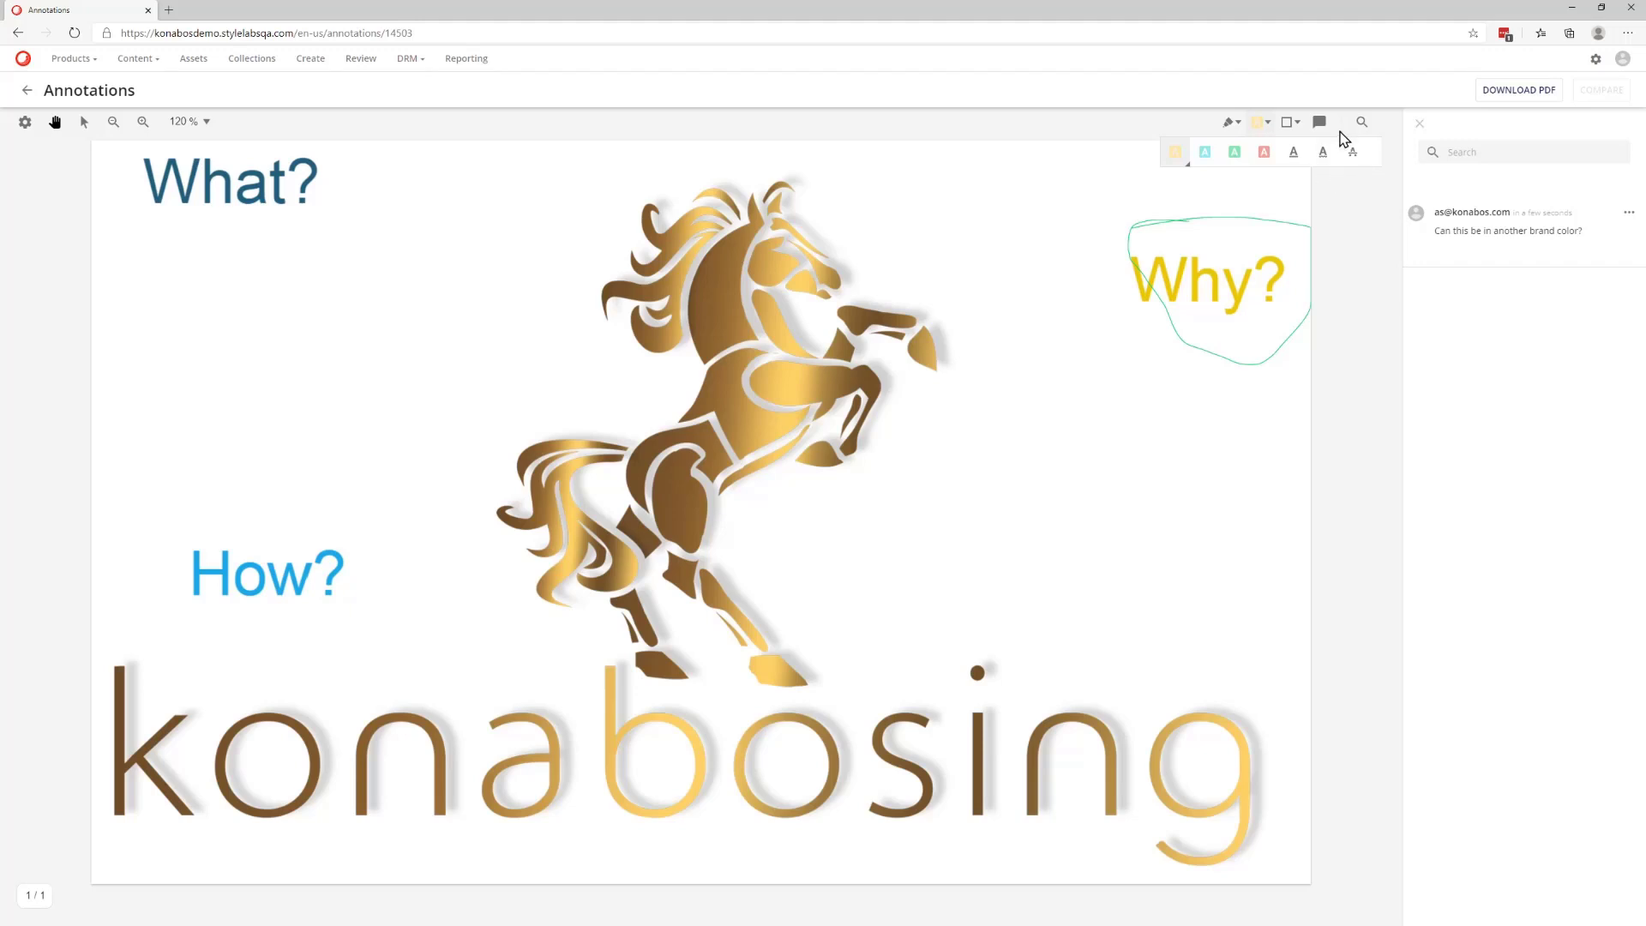
Draw an arrow pointing at the horse with the comment 'Gold is not gold enough.'.
click(1299, 125)
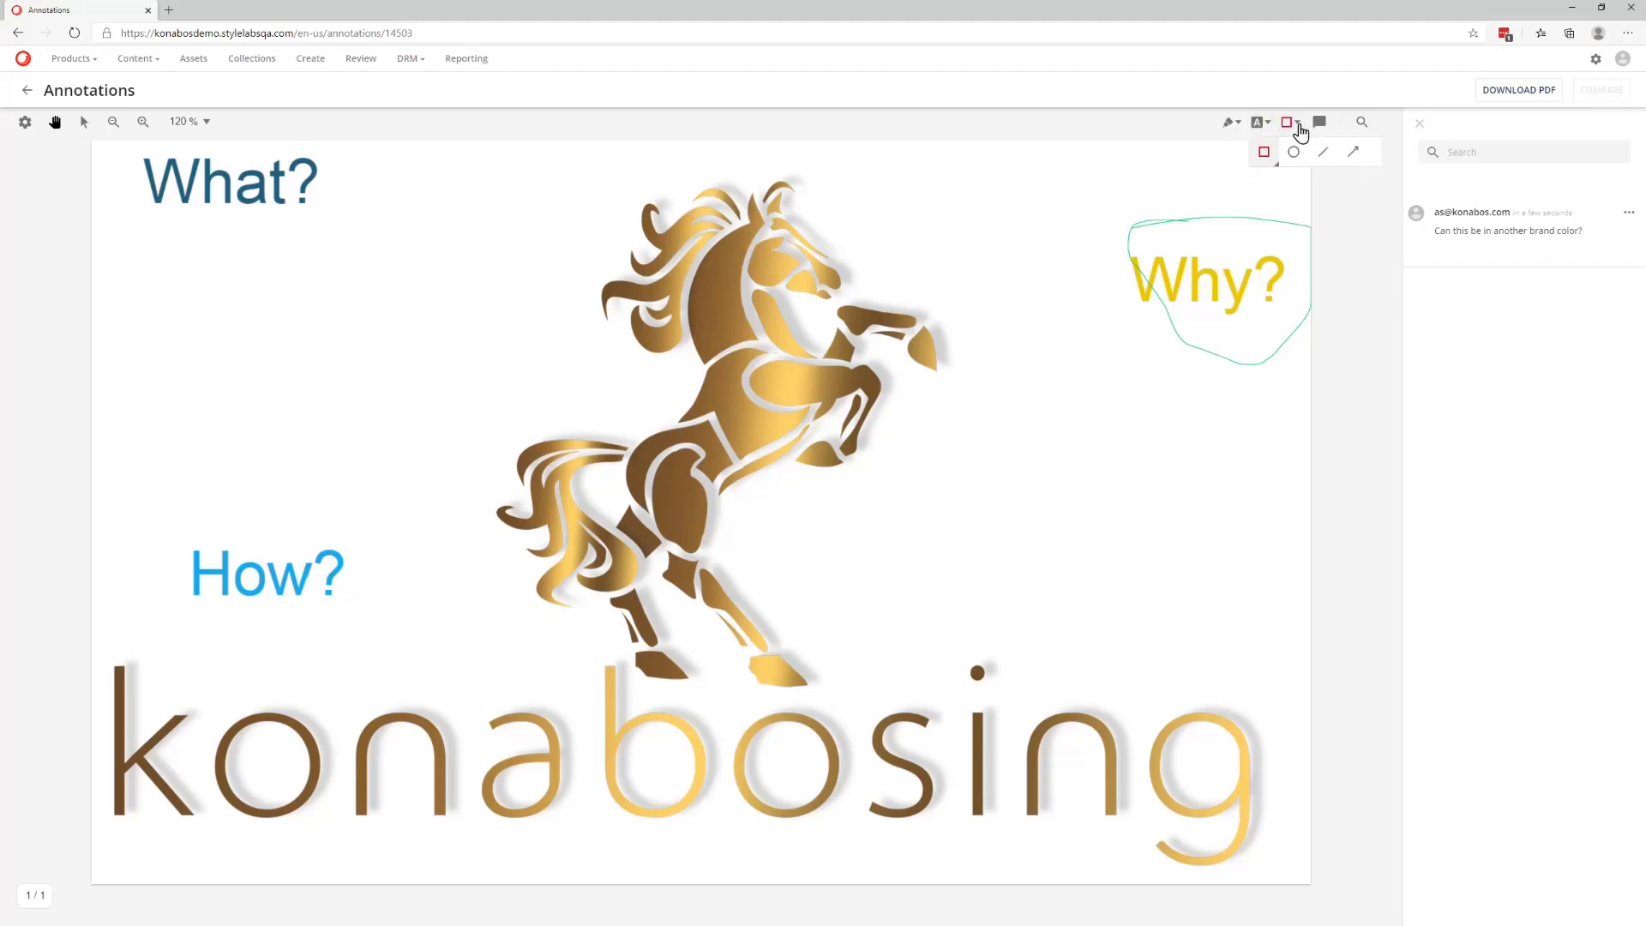
click(1353, 152)
drag(970, 563, 841, 481)
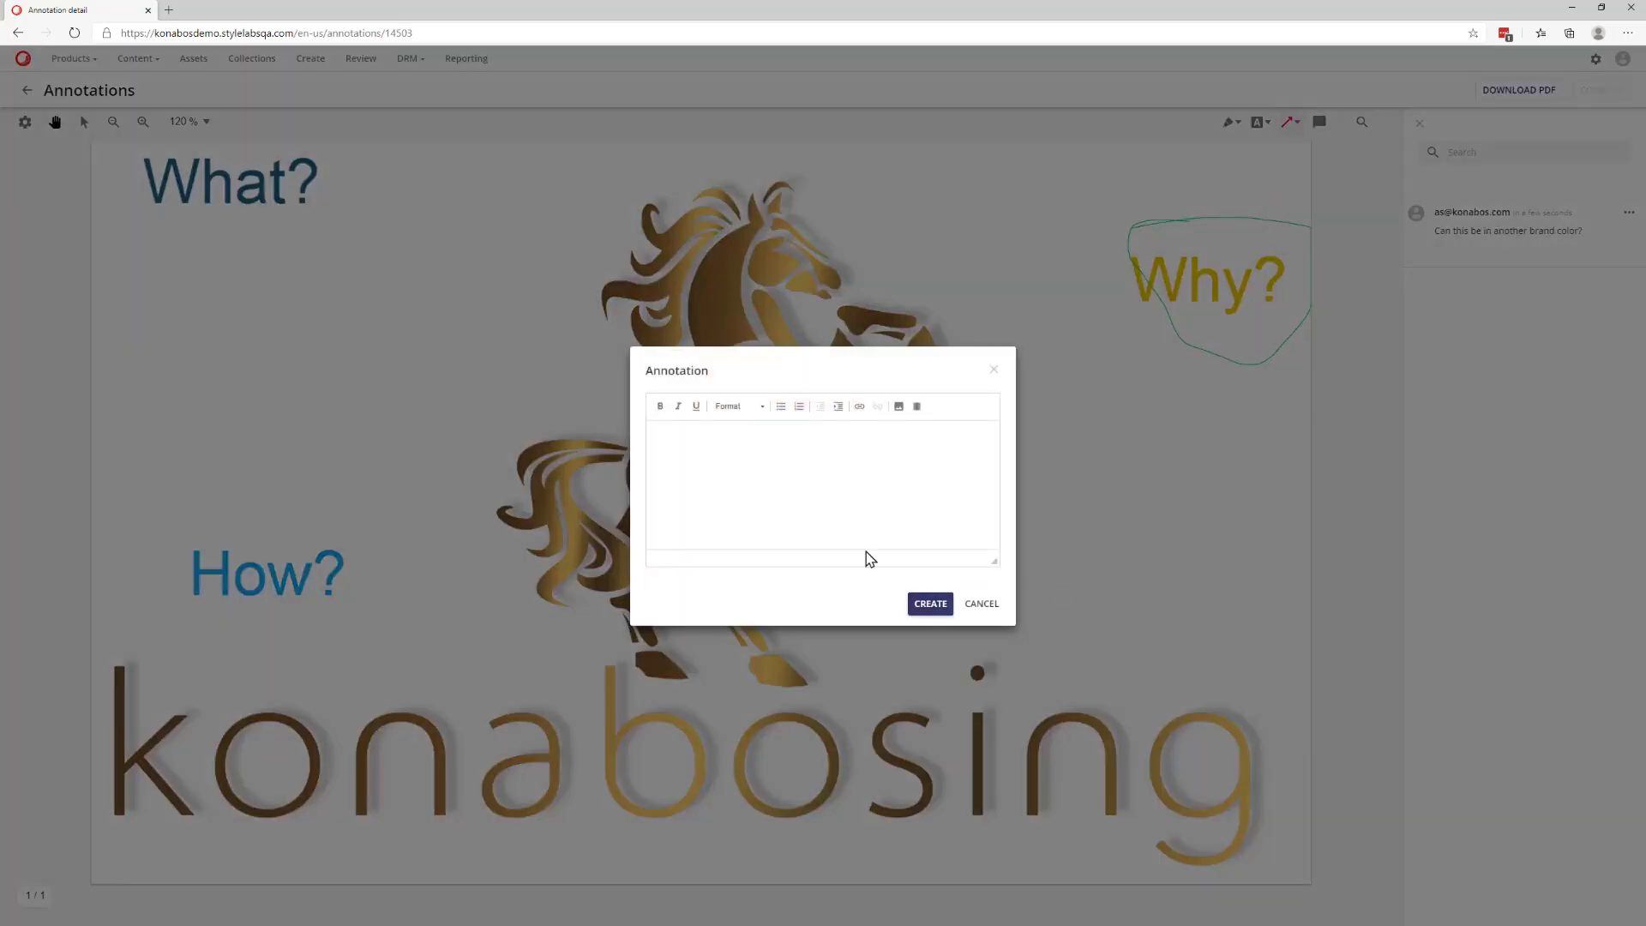
click(873, 473)
text(Gold is not gold enough.)
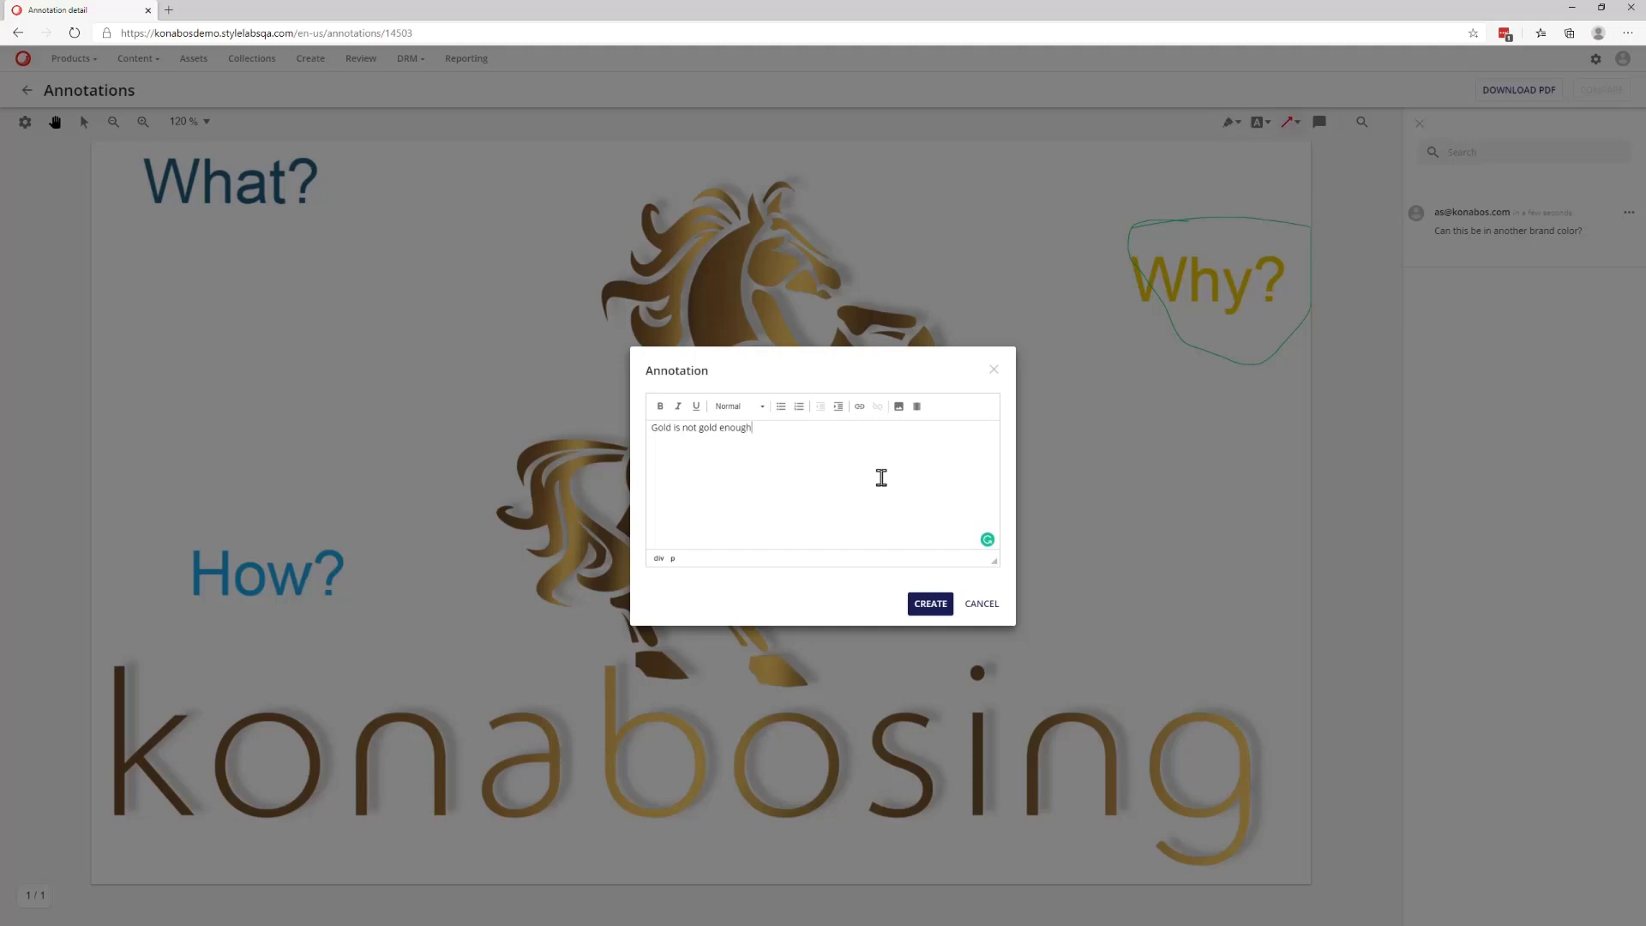
click(916, 605)
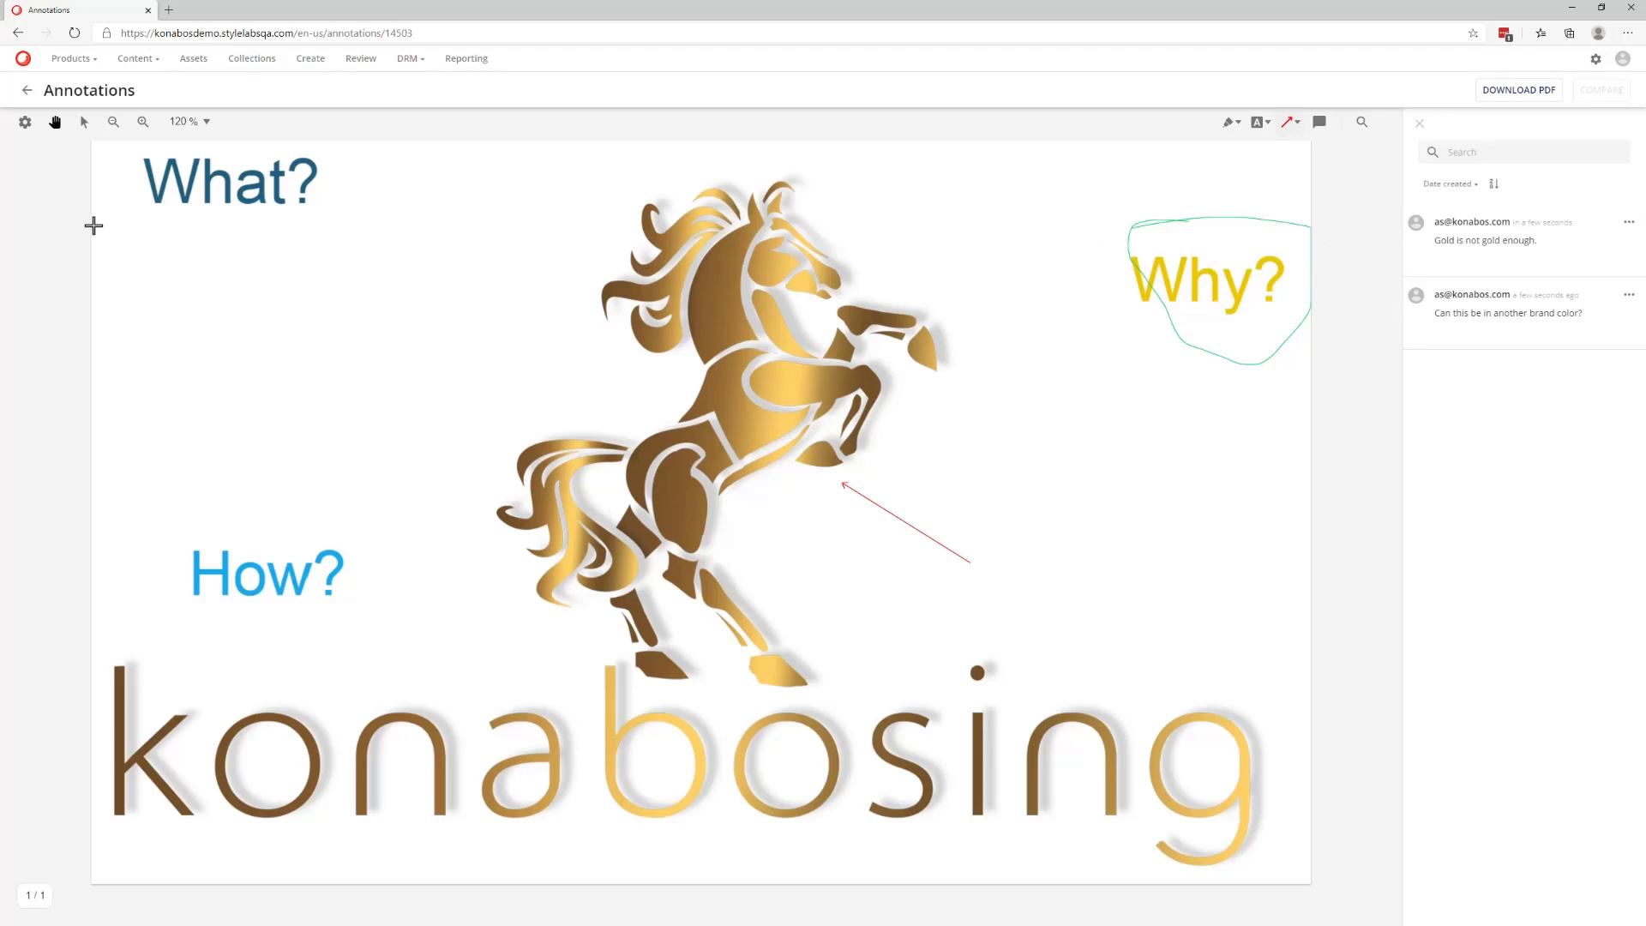
Back on the Review page, reject the konabosing asset with reason 'provided feedback'.
click(23, 97)
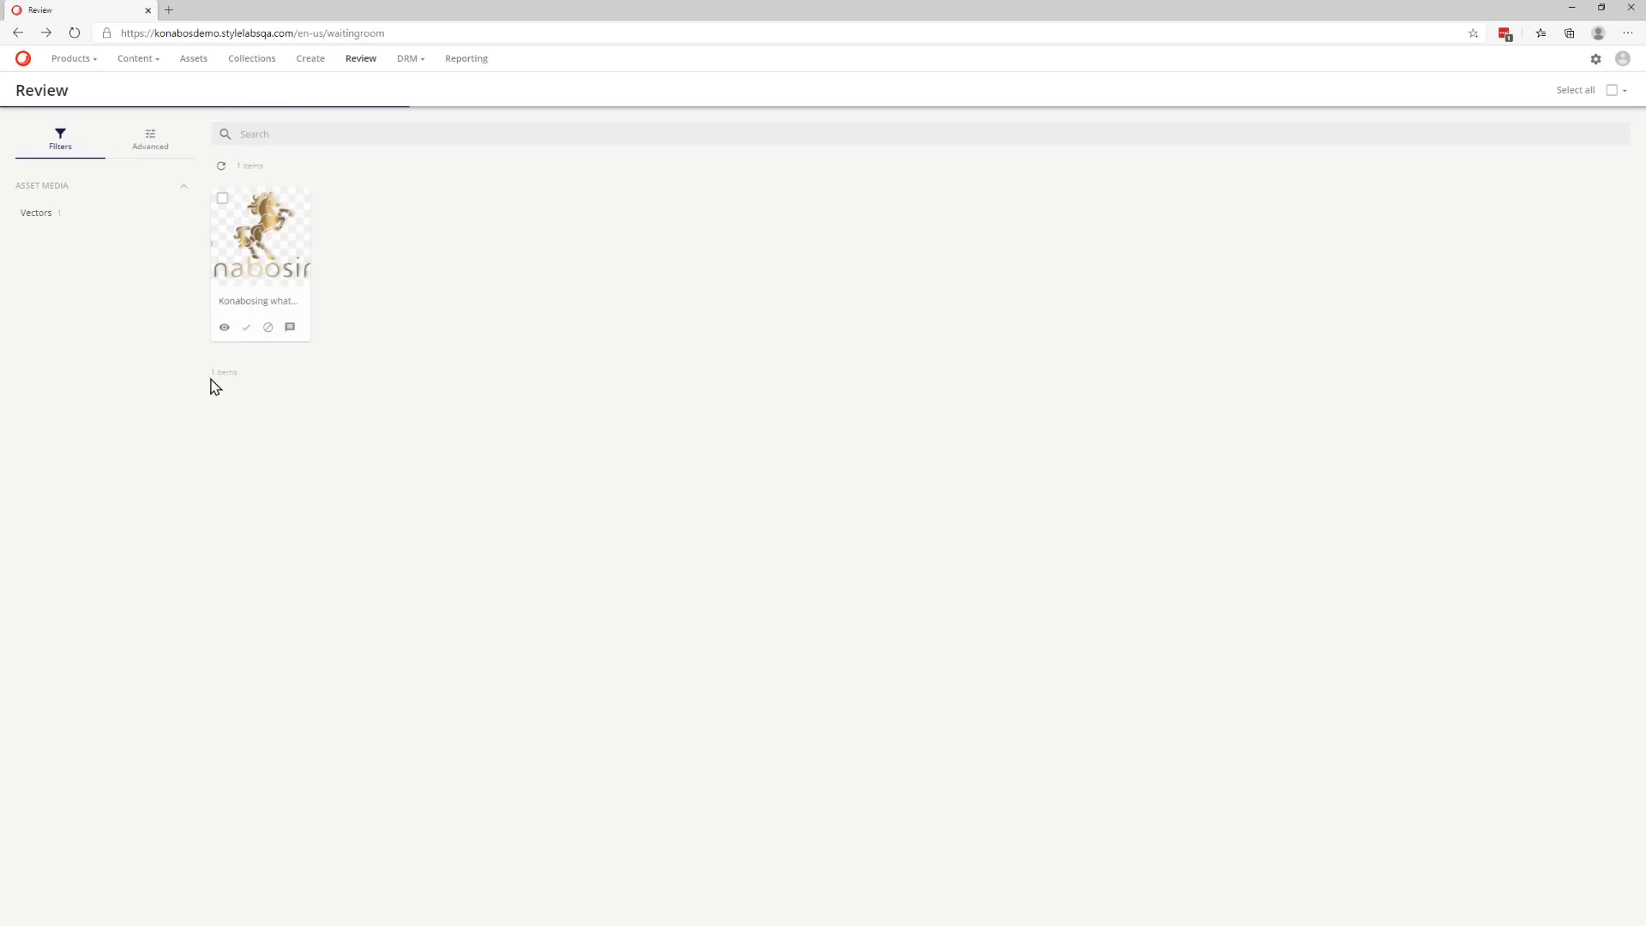
click(268, 327)
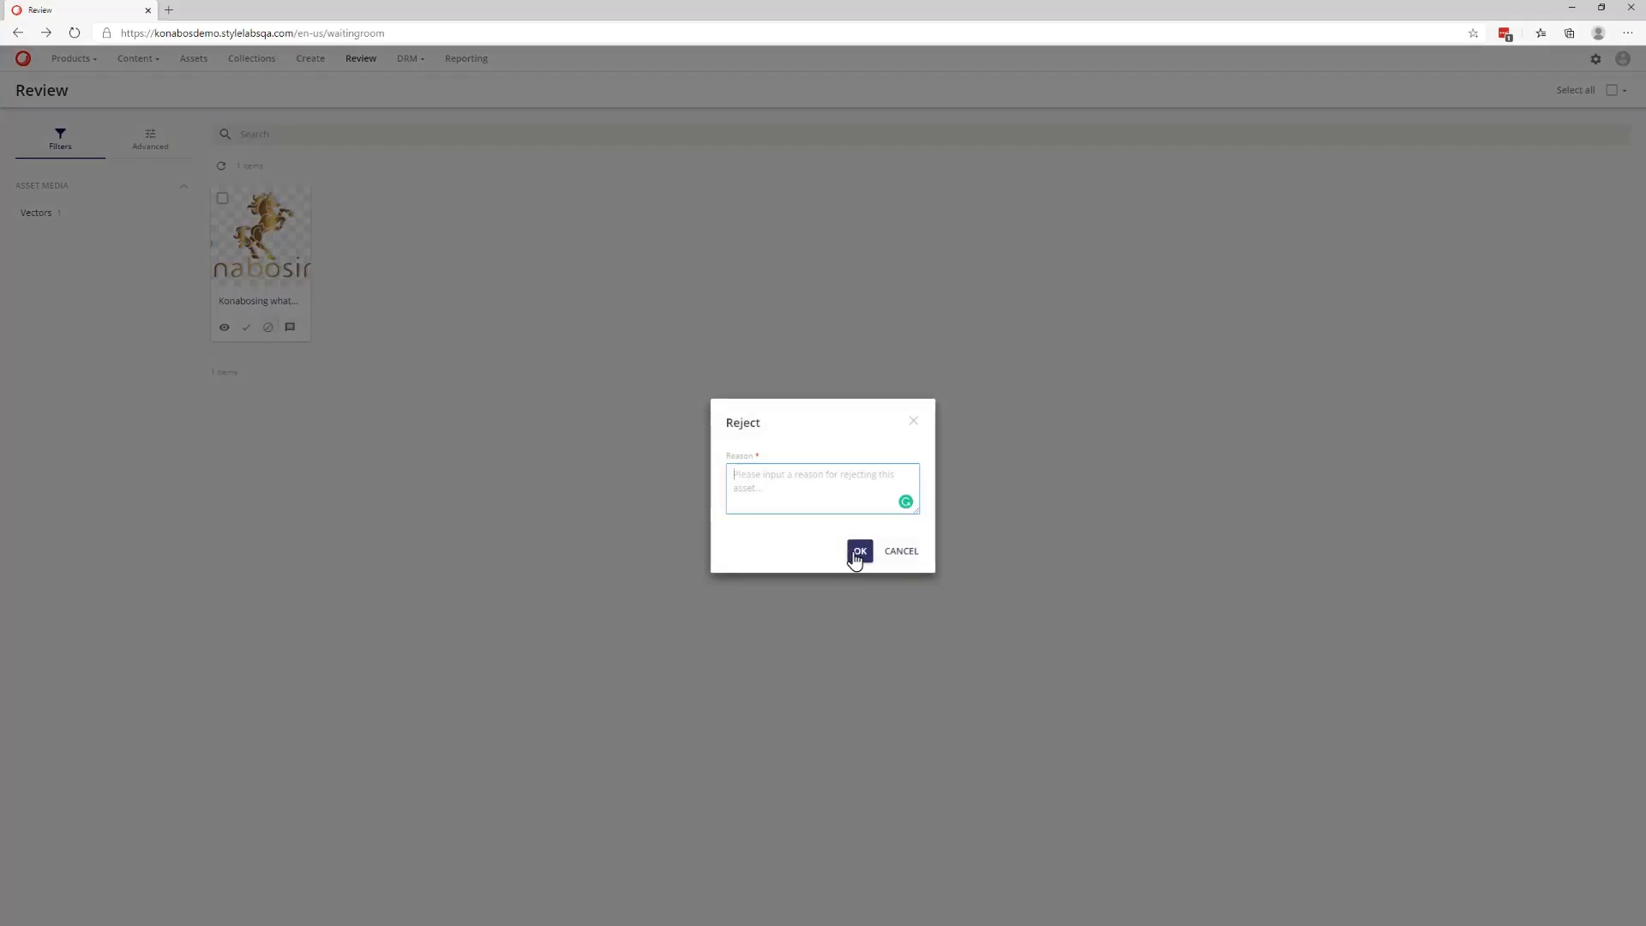
text(pro)
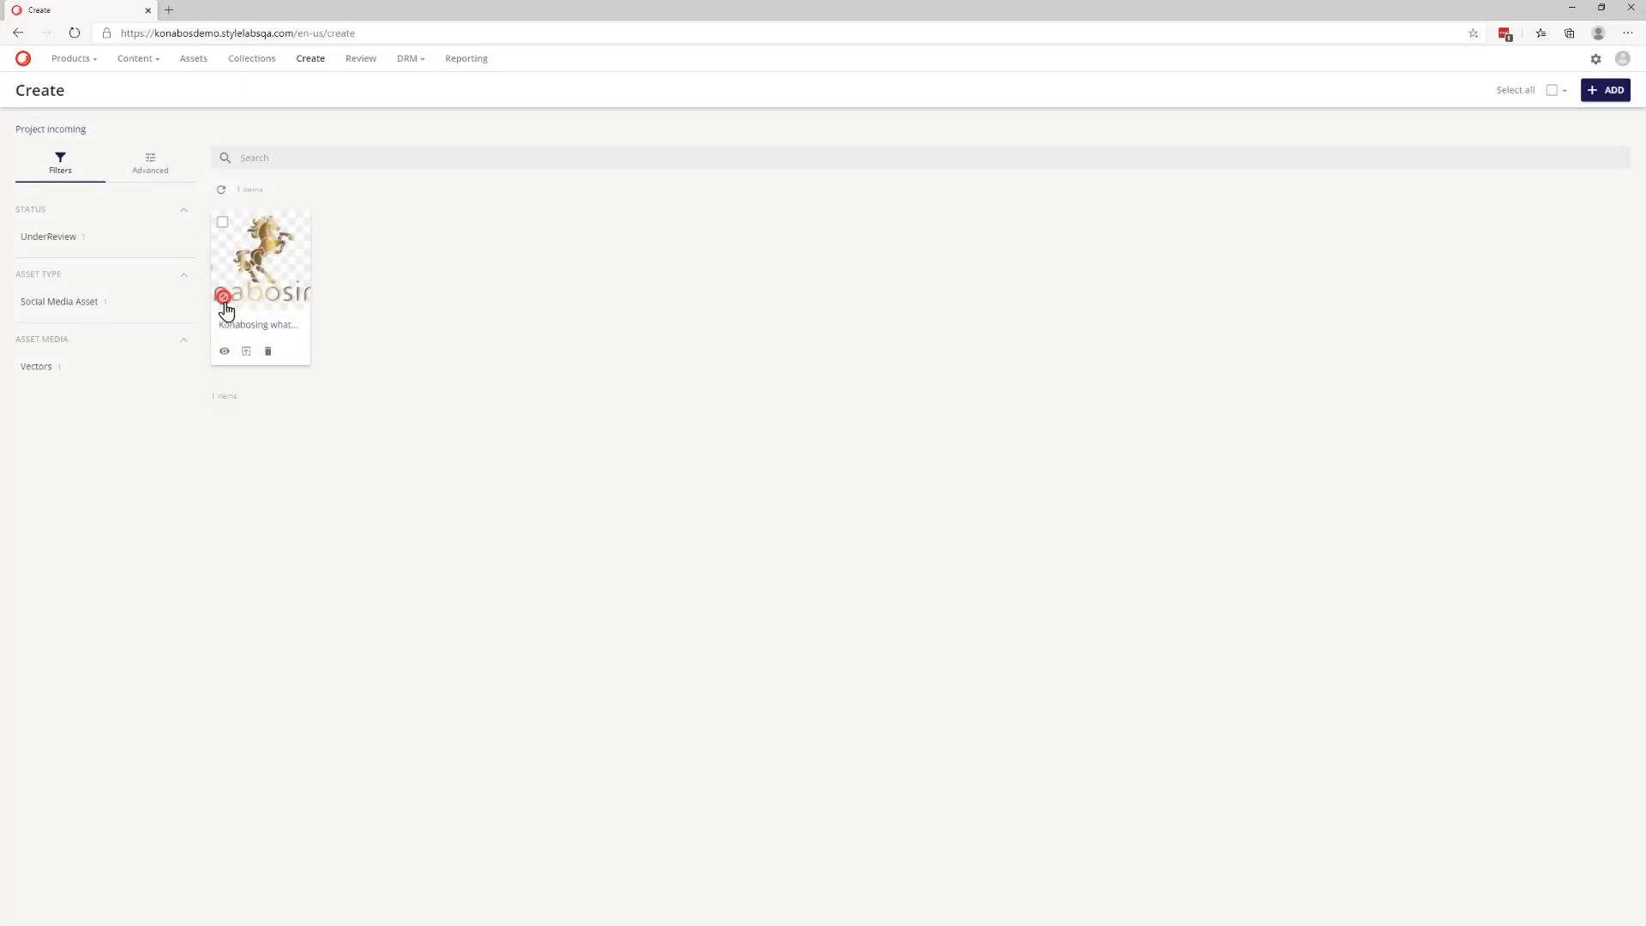
Check the konabosing image shows Rejected on the Create page, then return to Assets.
mouse_move(225, 310)
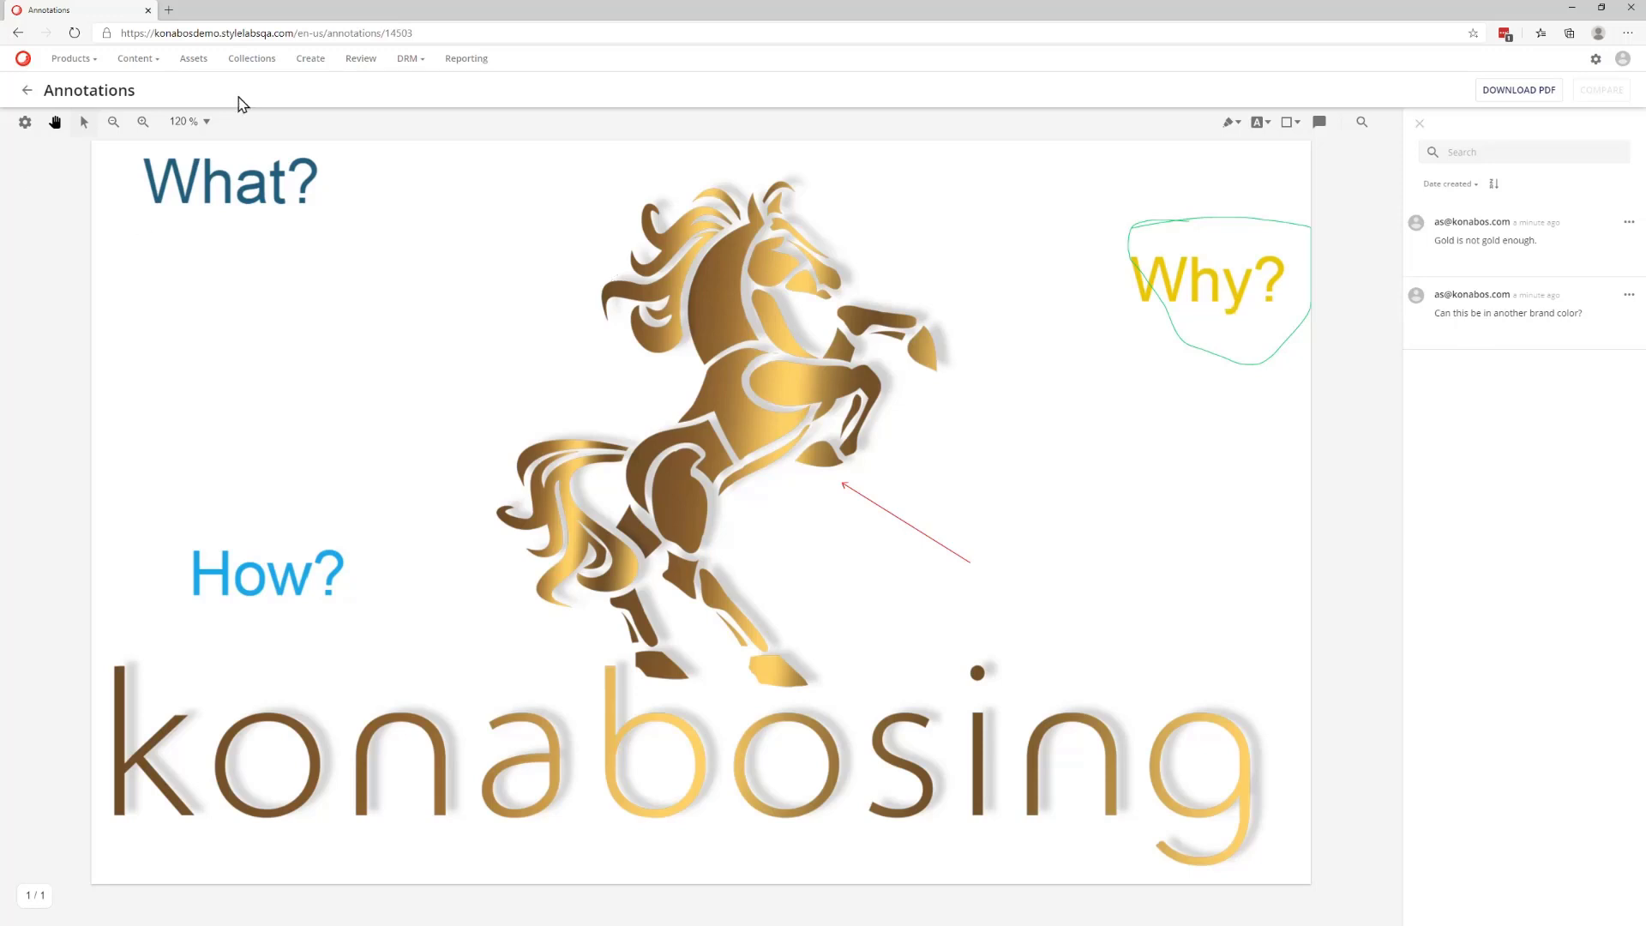
click(308, 62)
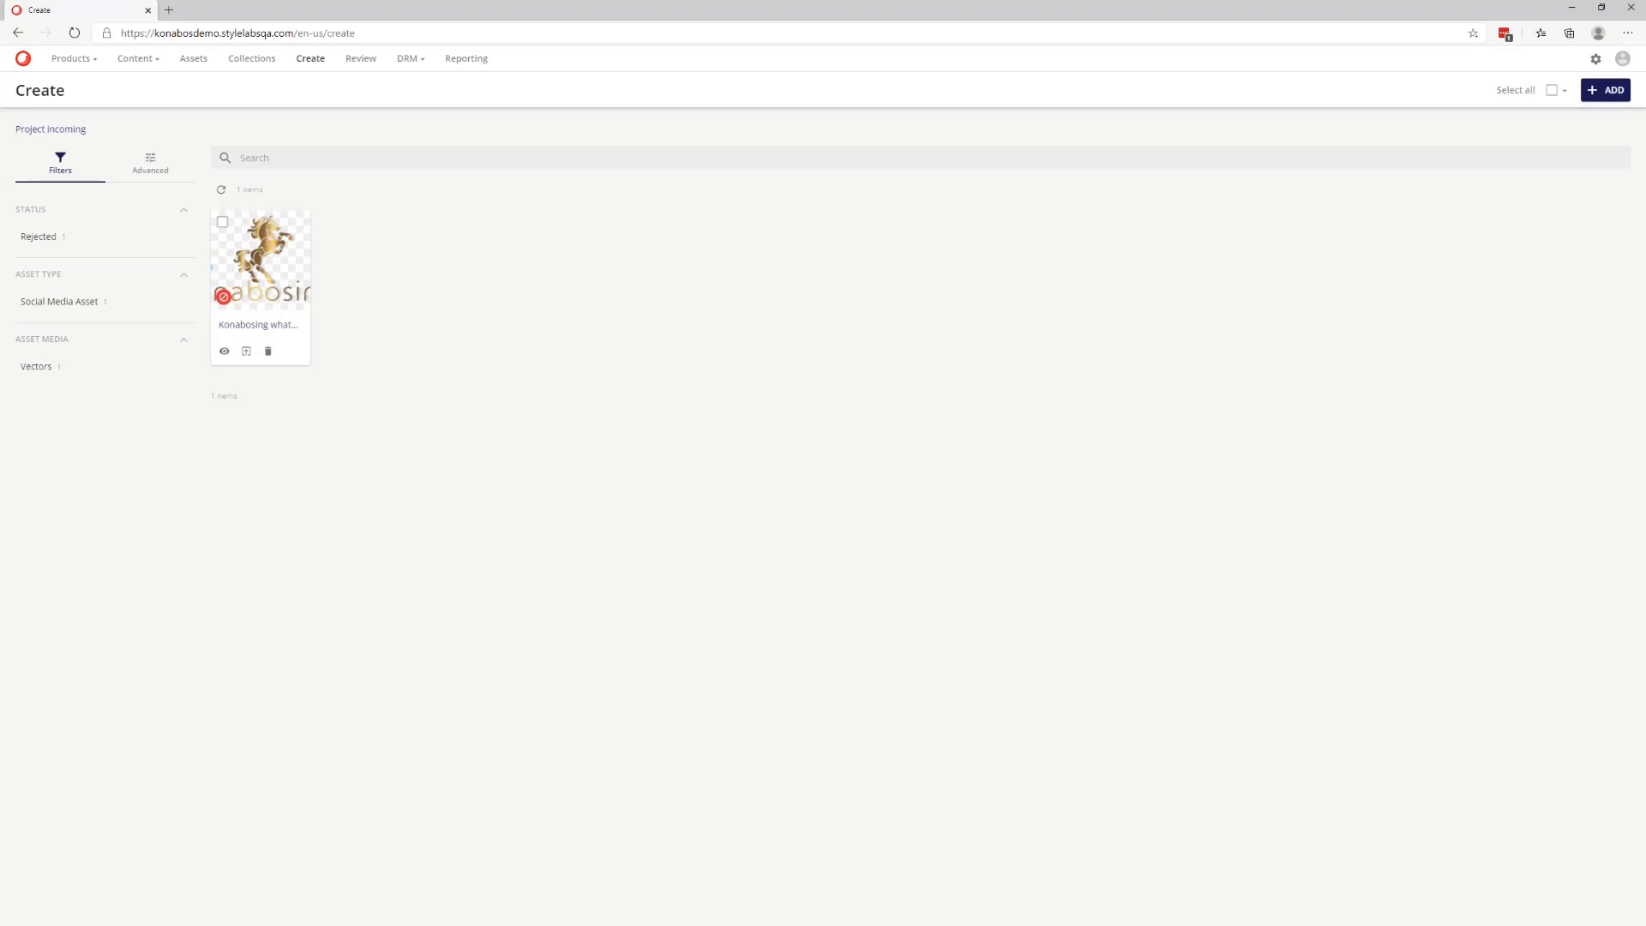
key(alt+Left)
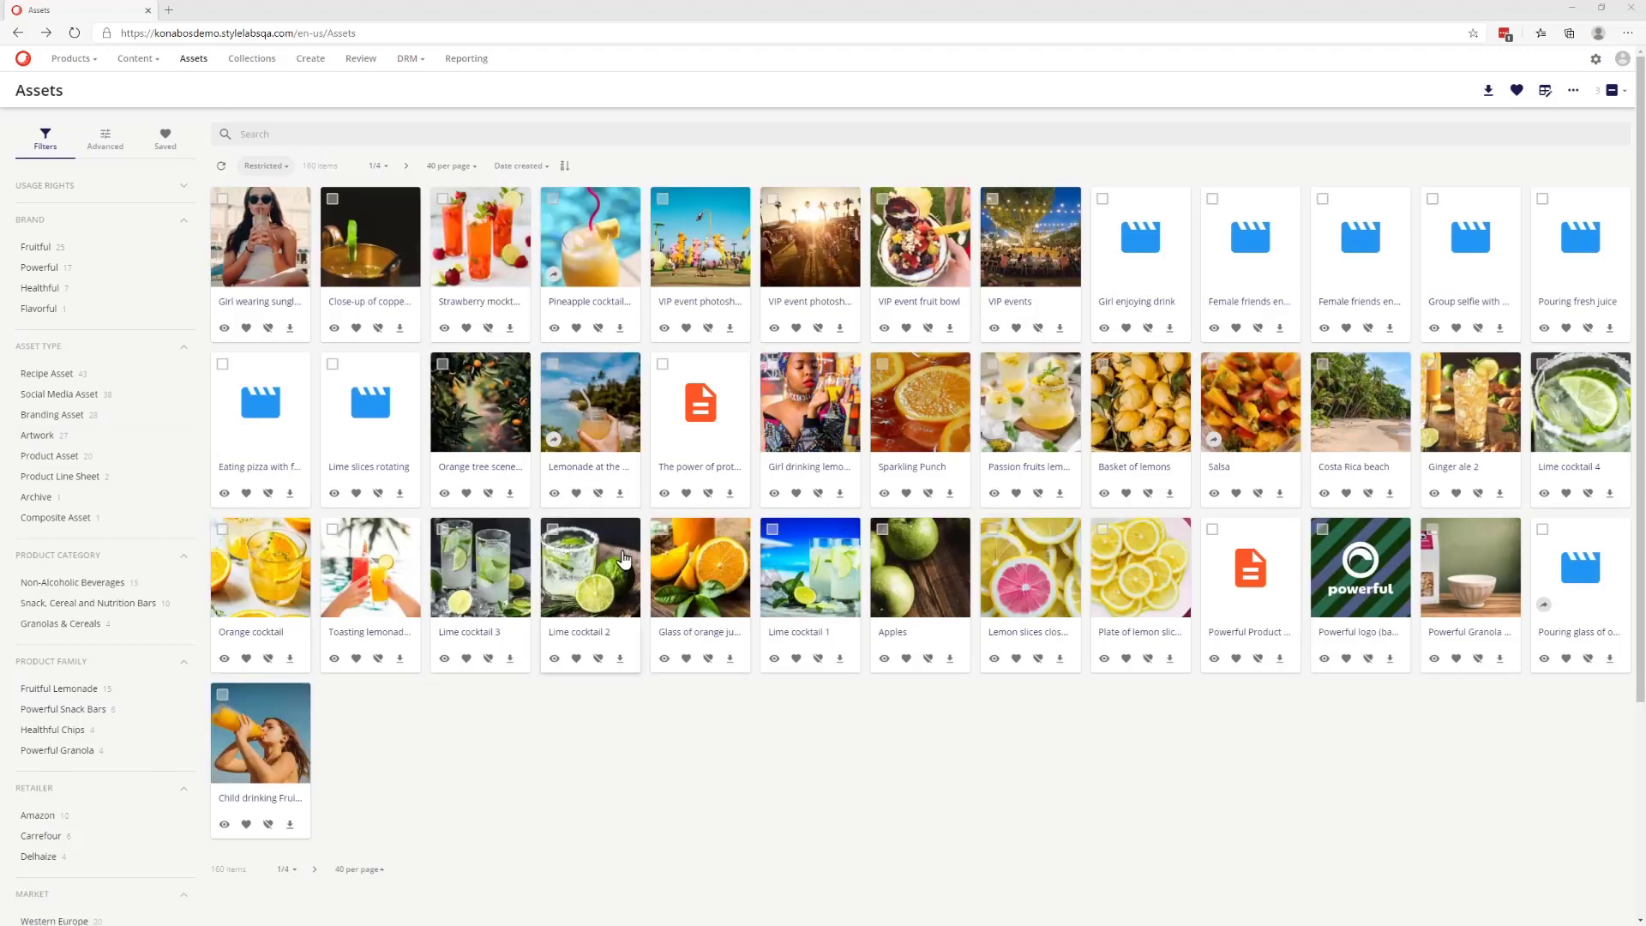
click(267, 307)
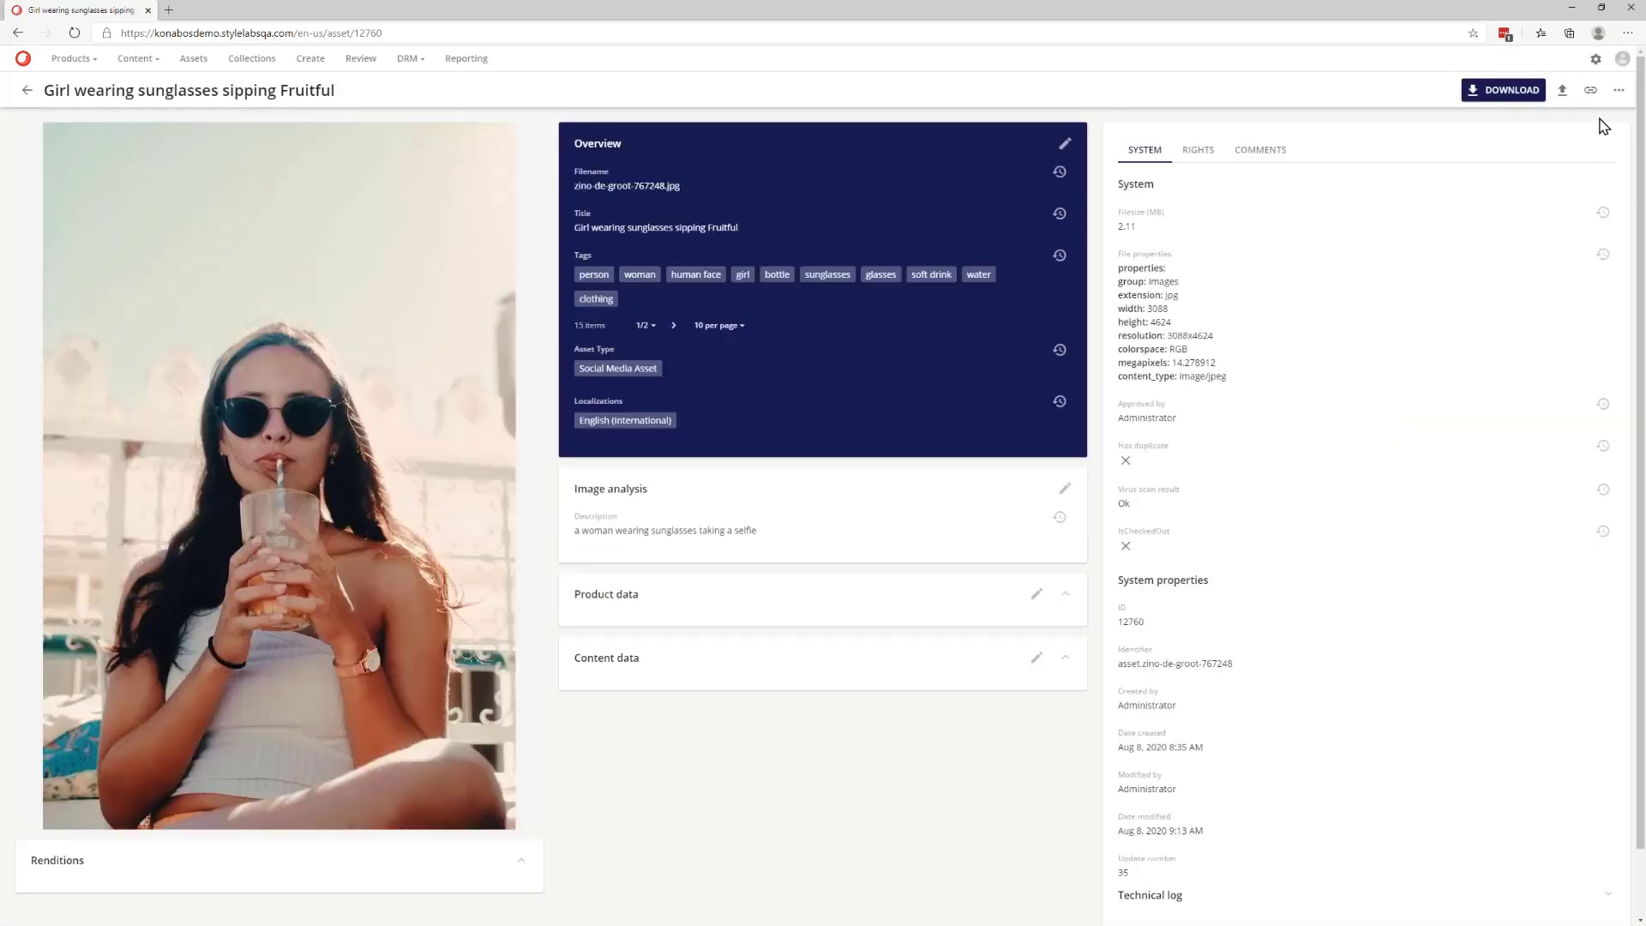
click(1619, 90)
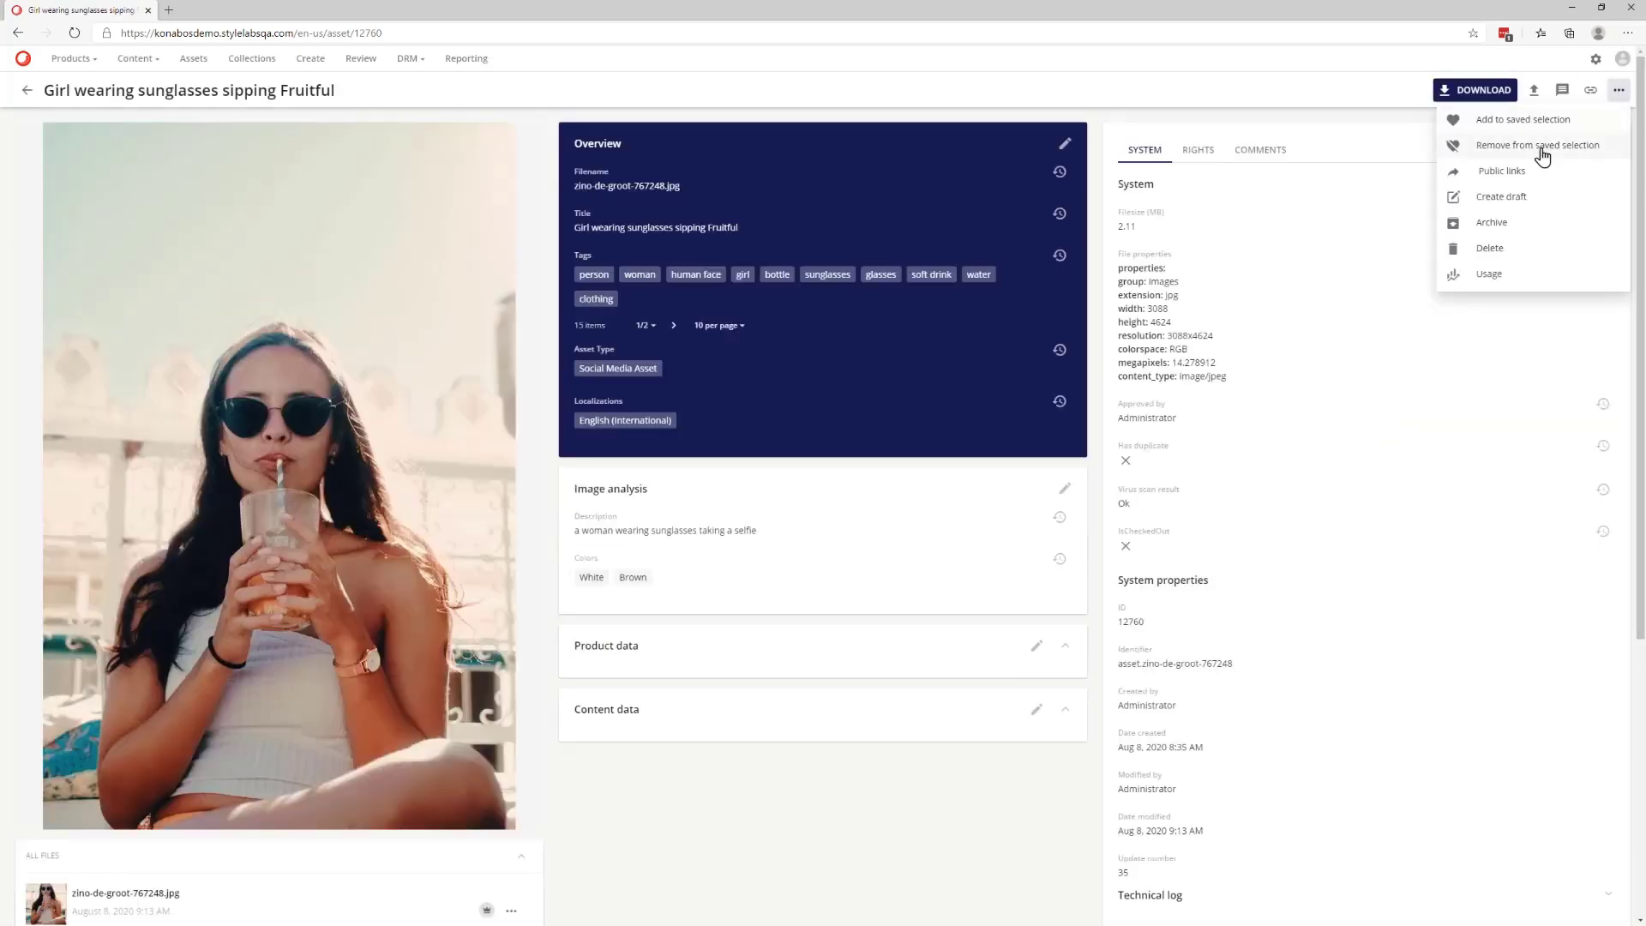
click(1523, 233)
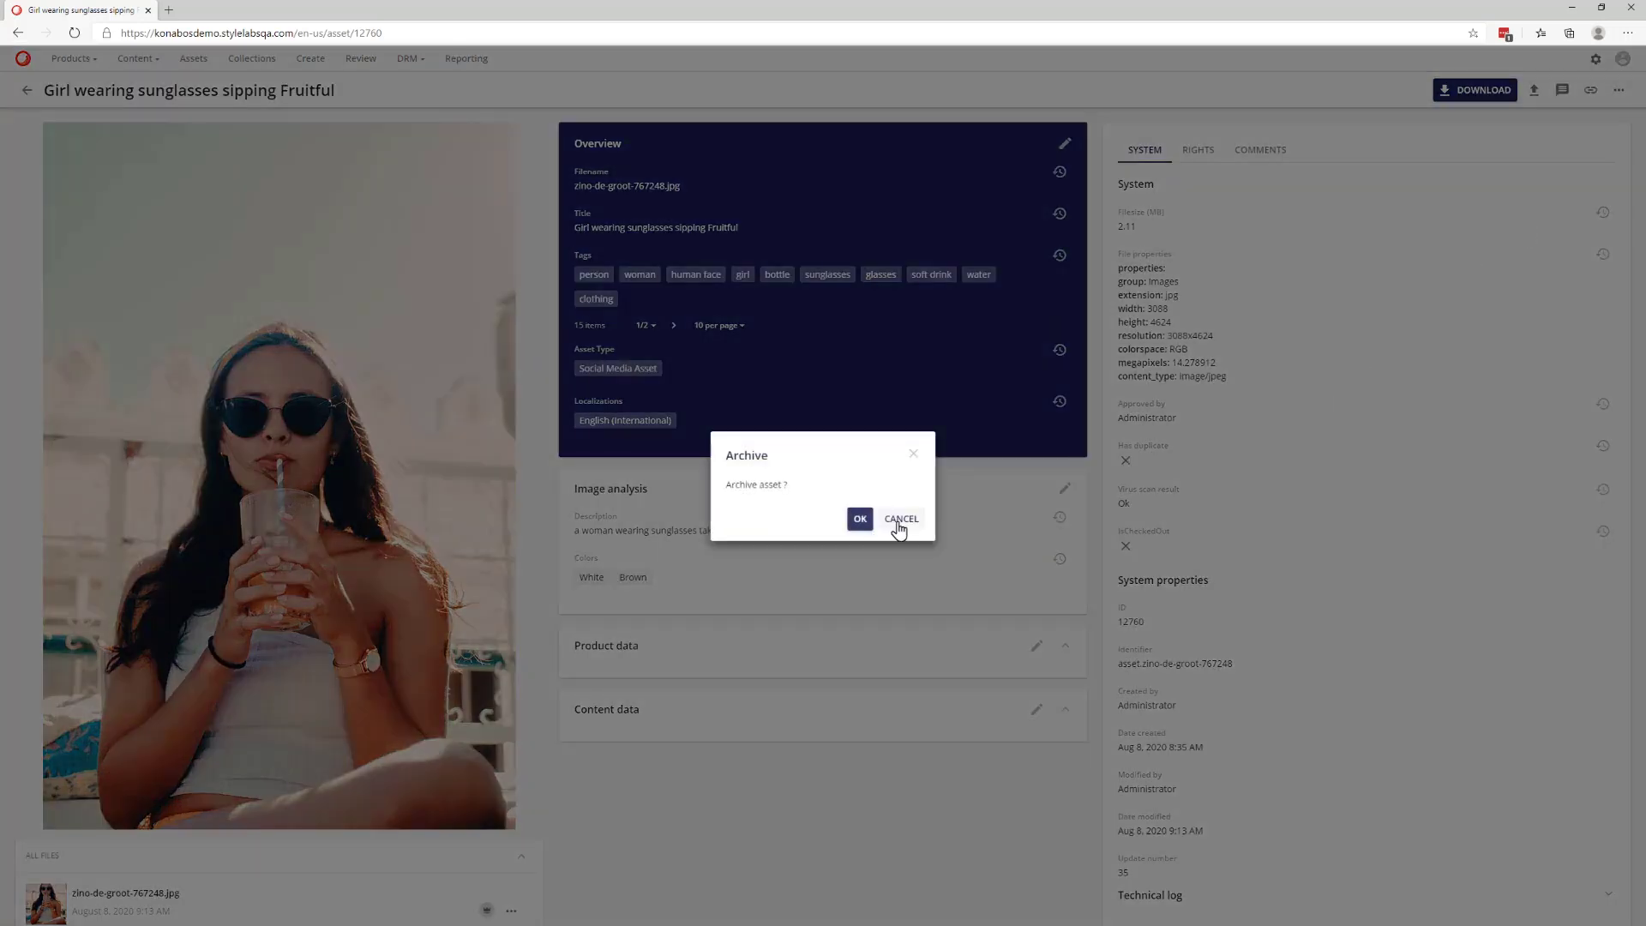
click(900, 521)
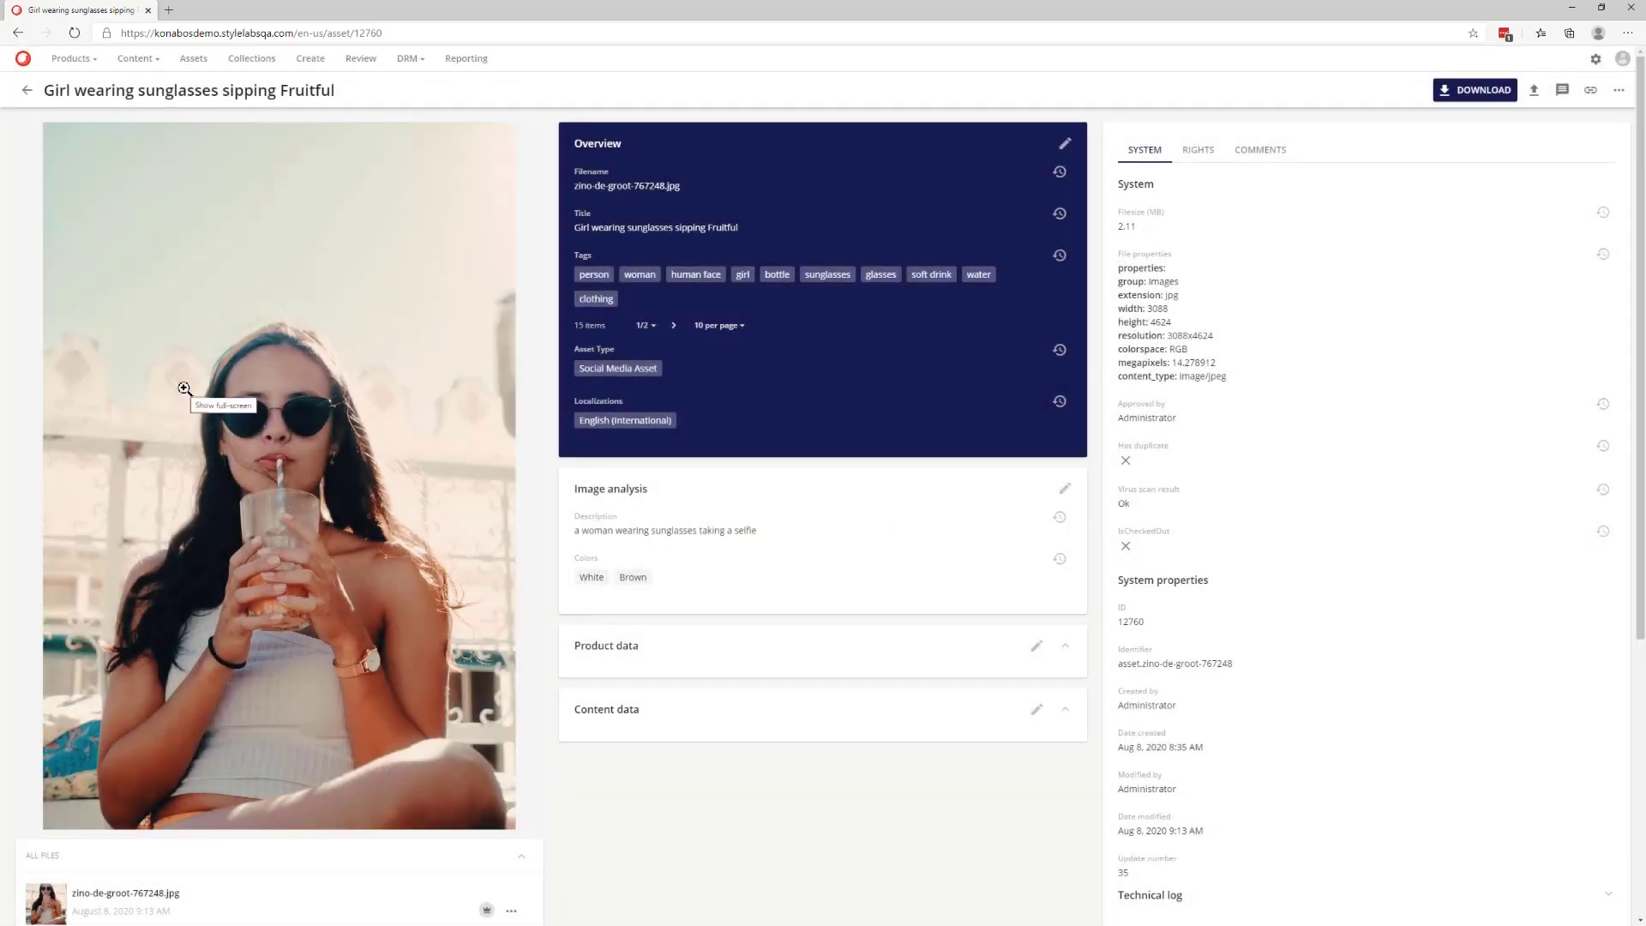
key(alt+Left)
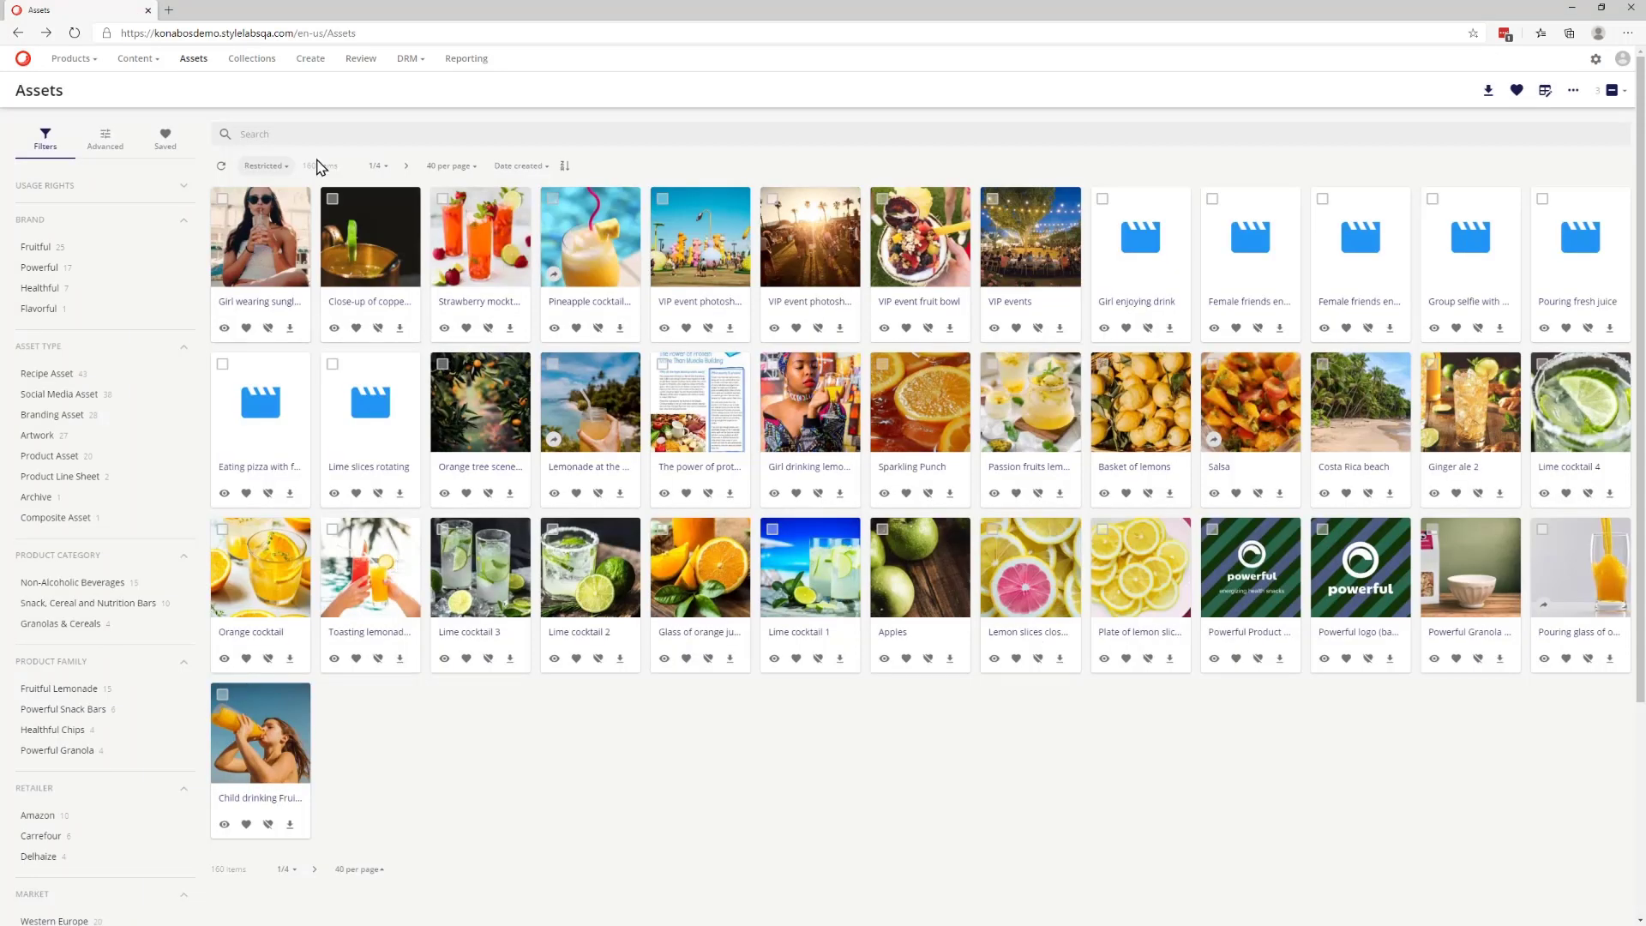
Archive the Girl wearing sunglasses, copper close-up and strawberry mocktail assets, then go to Manage.
click(222, 199)
click(333, 200)
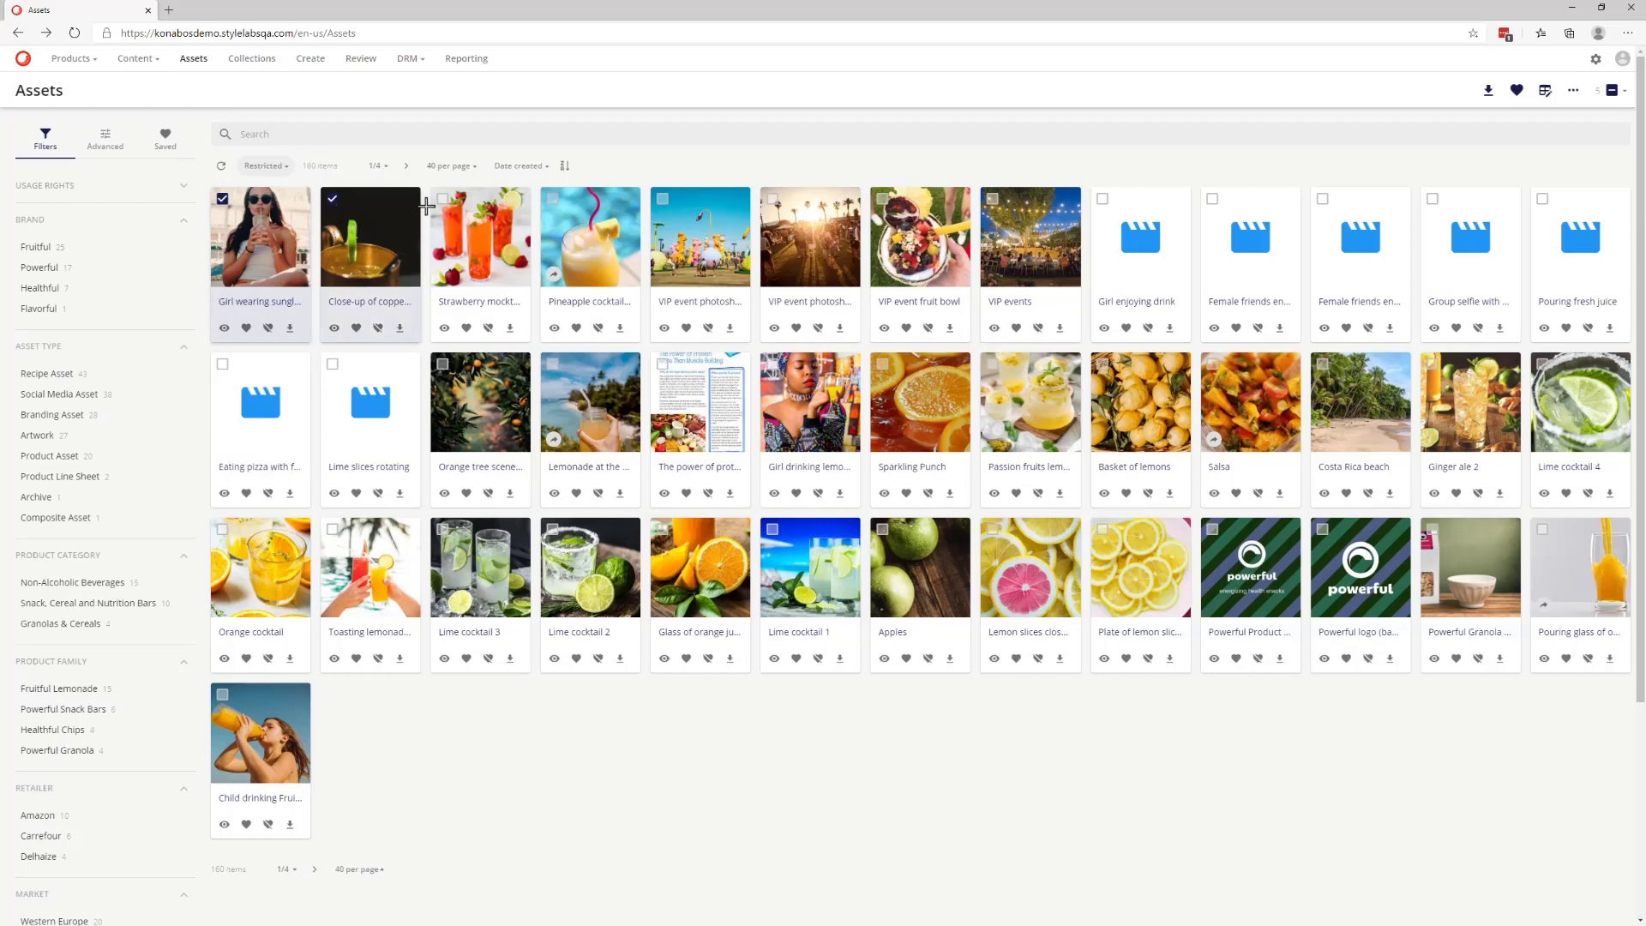
click(445, 200)
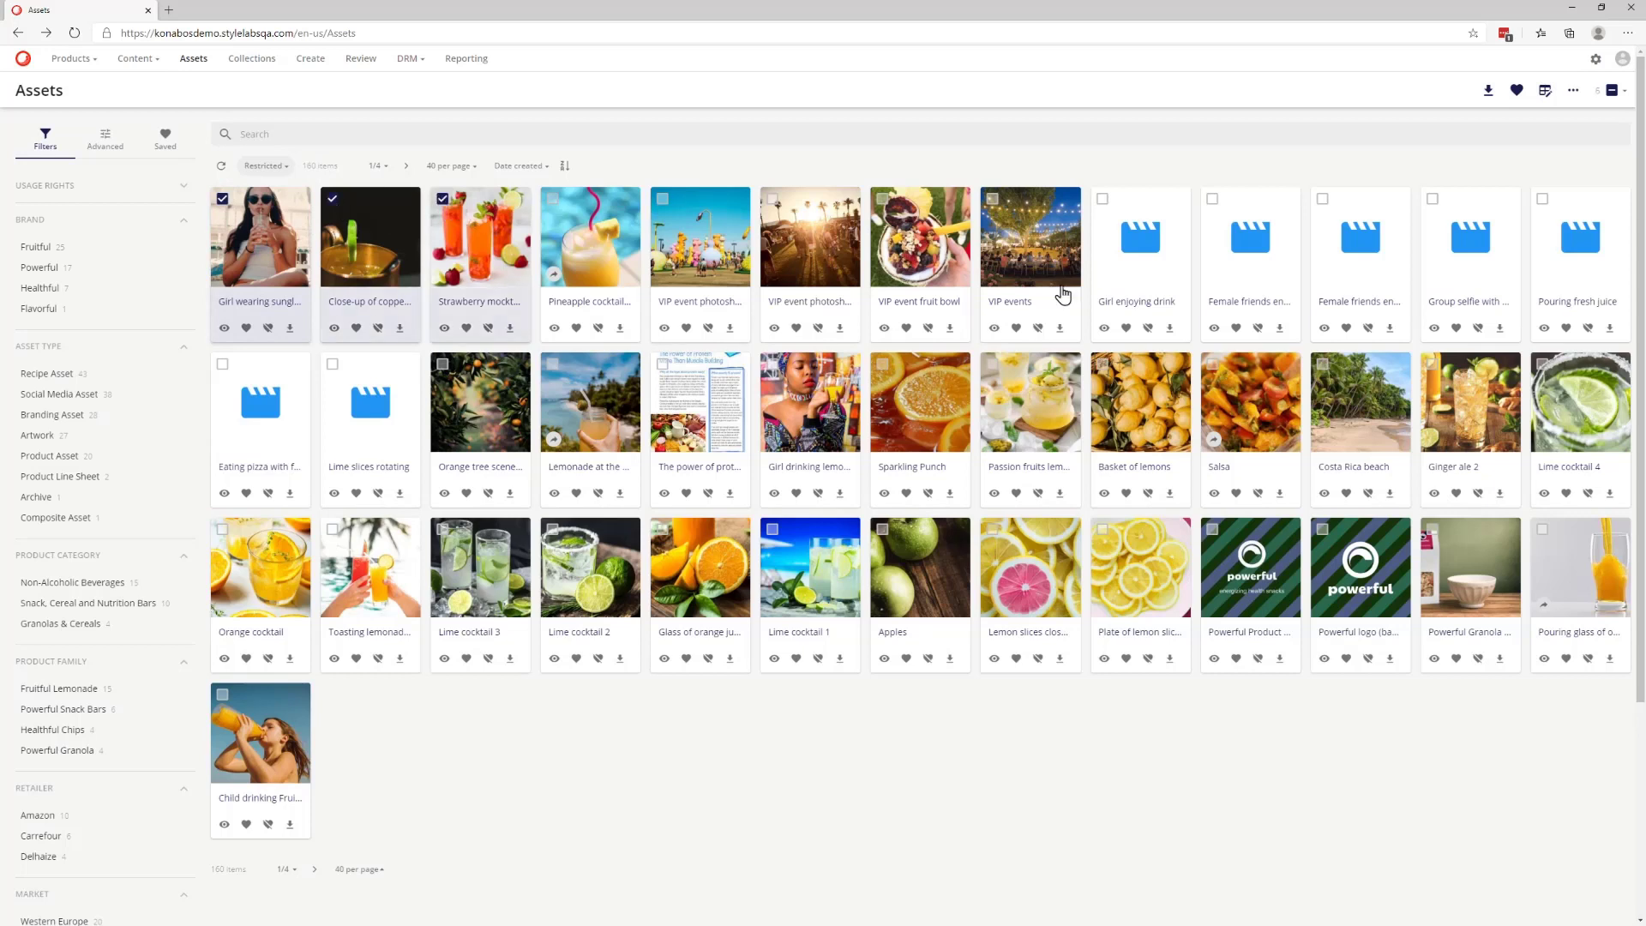
click(1576, 96)
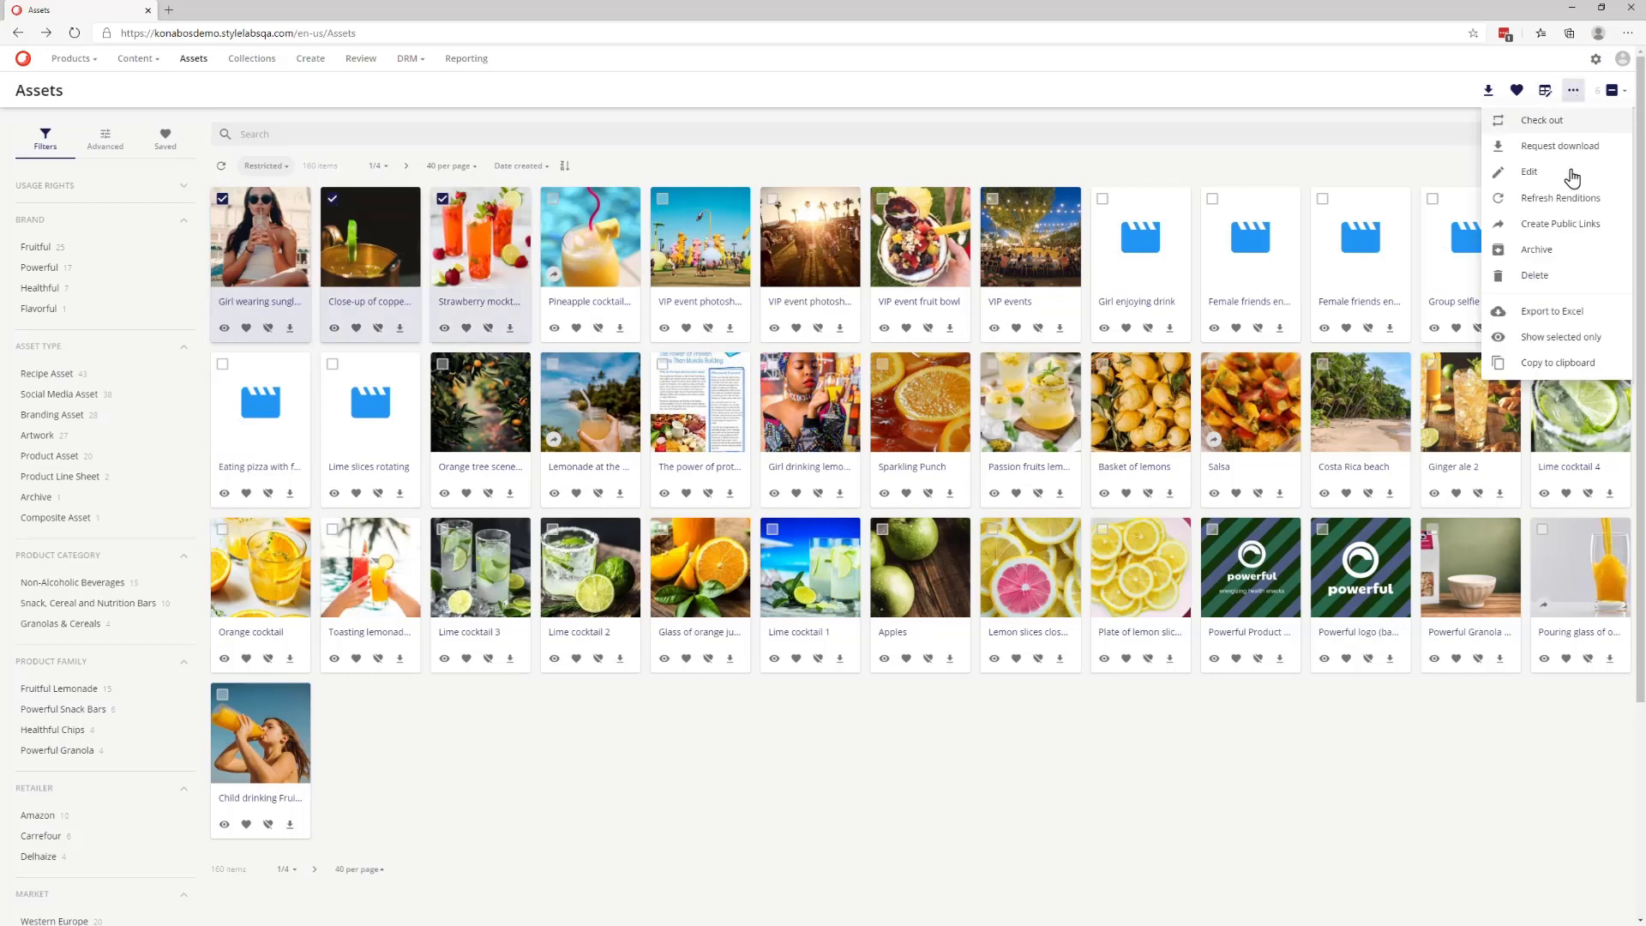
click(1566, 254)
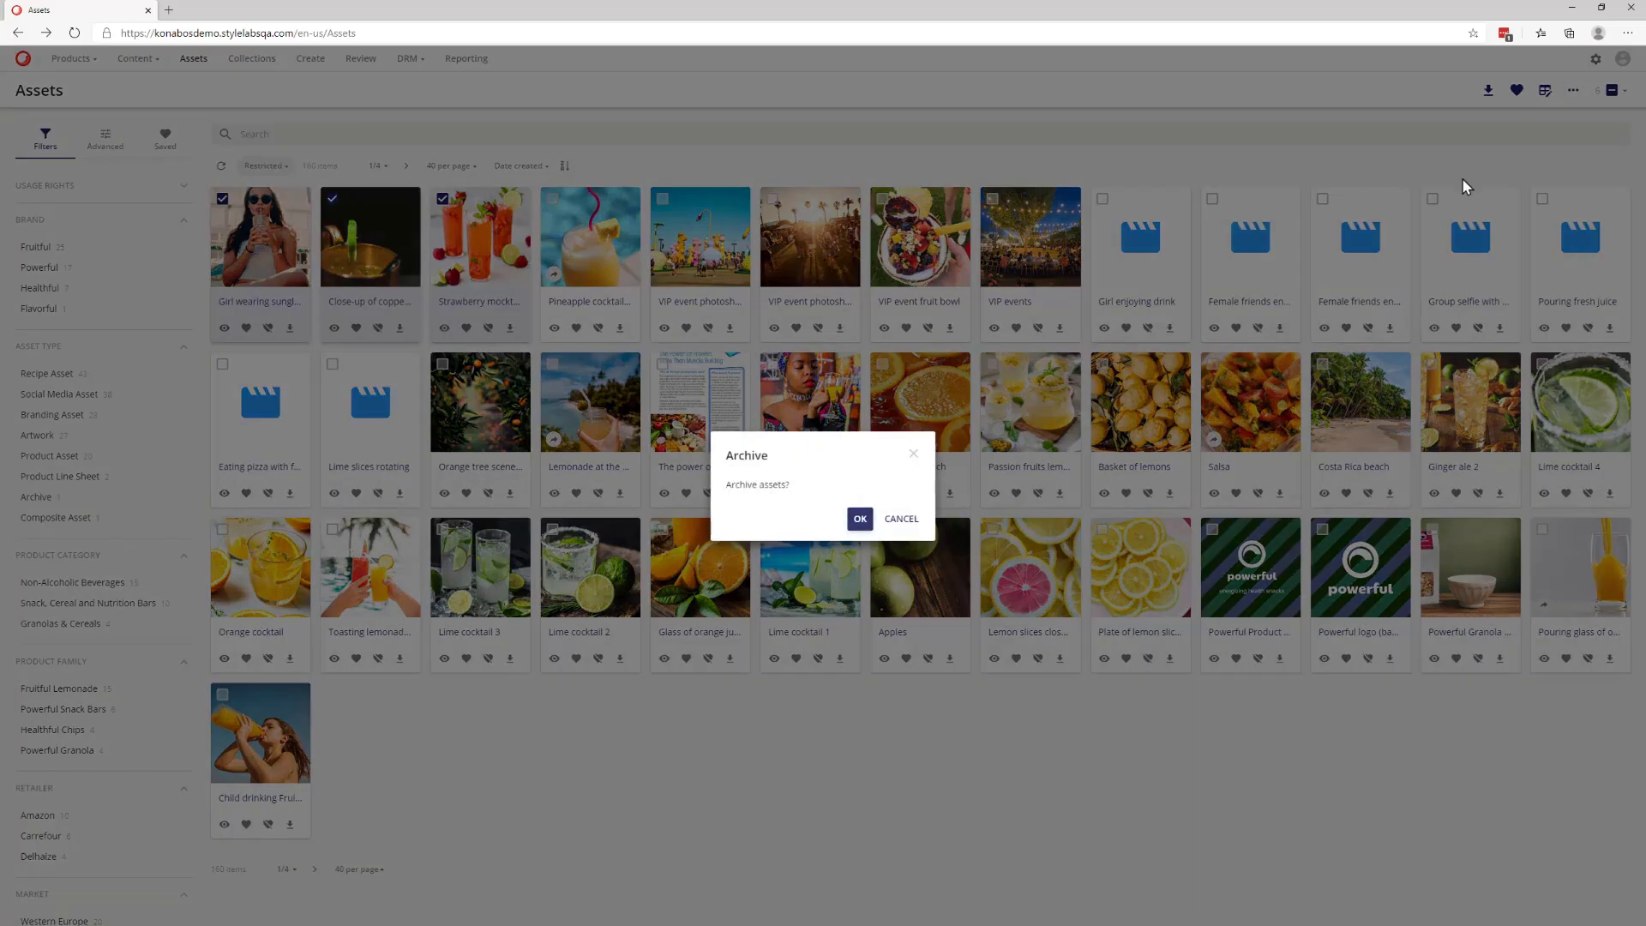
click(860, 518)
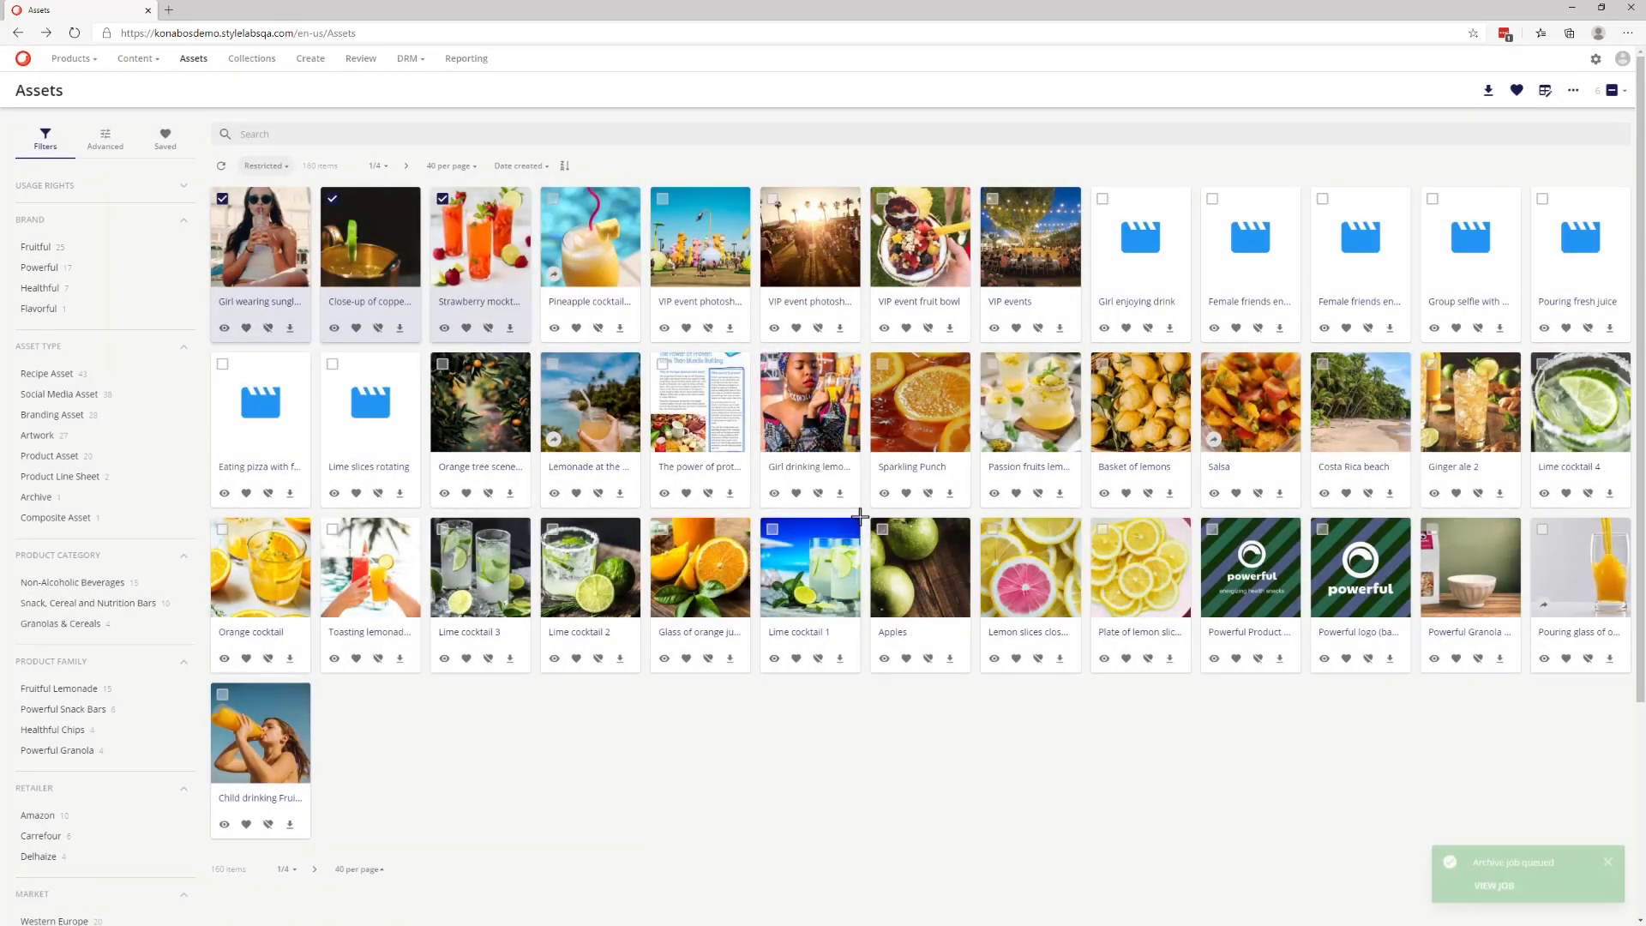
click(1596, 60)
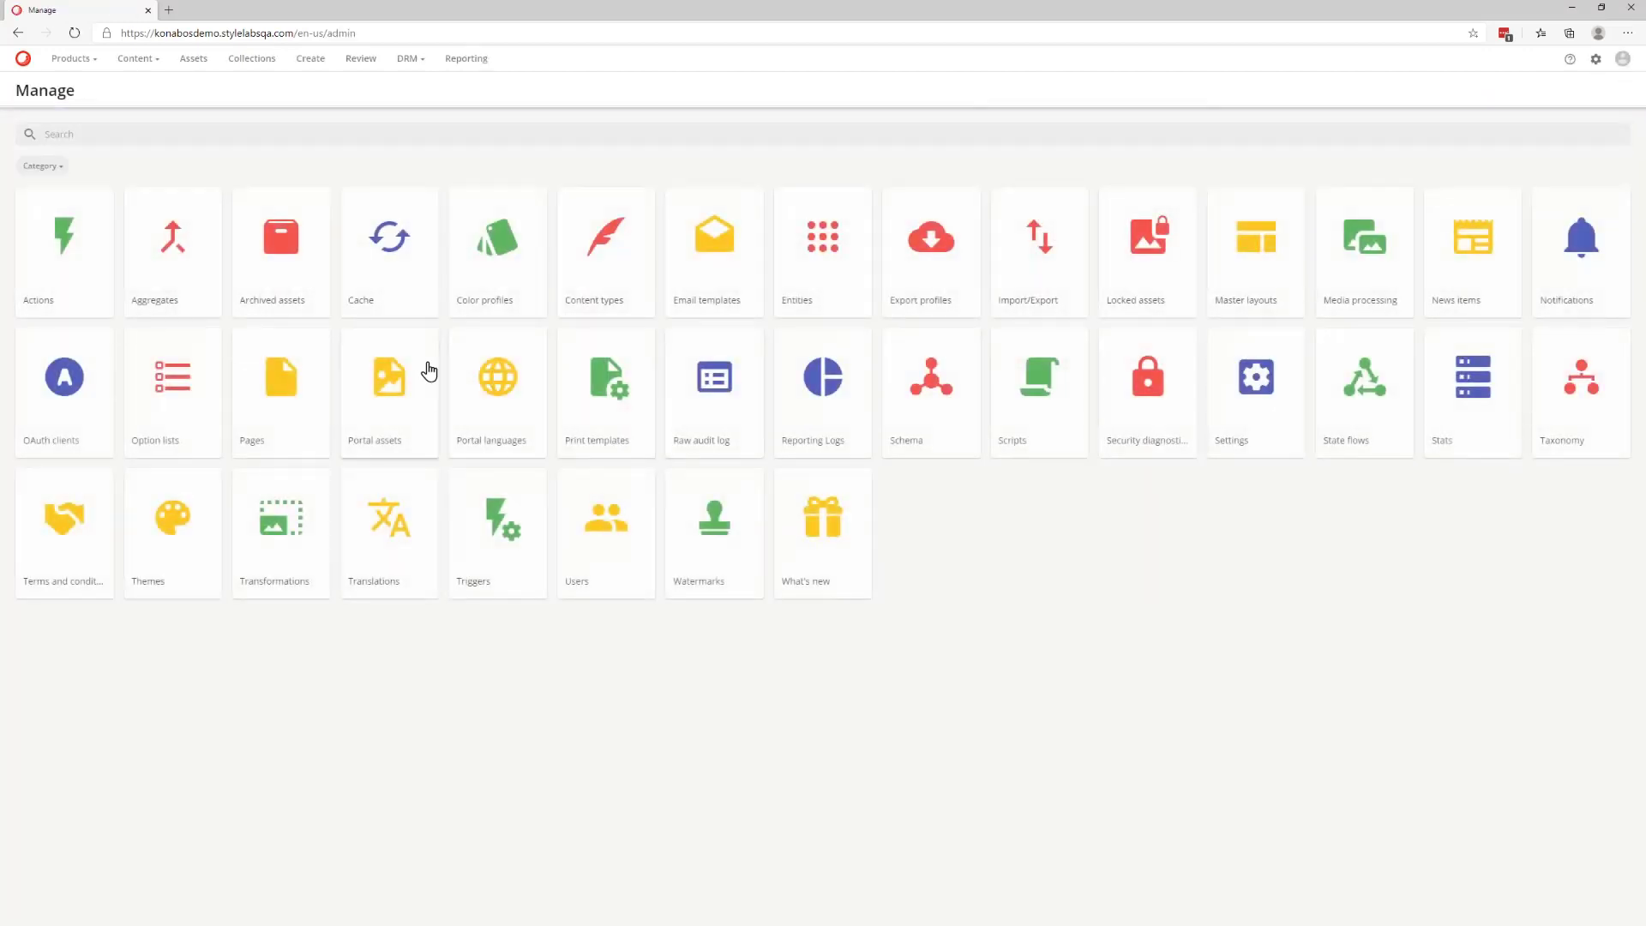
Open the Archived assets page, select the first two of its six items, and return home.
click(302, 270)
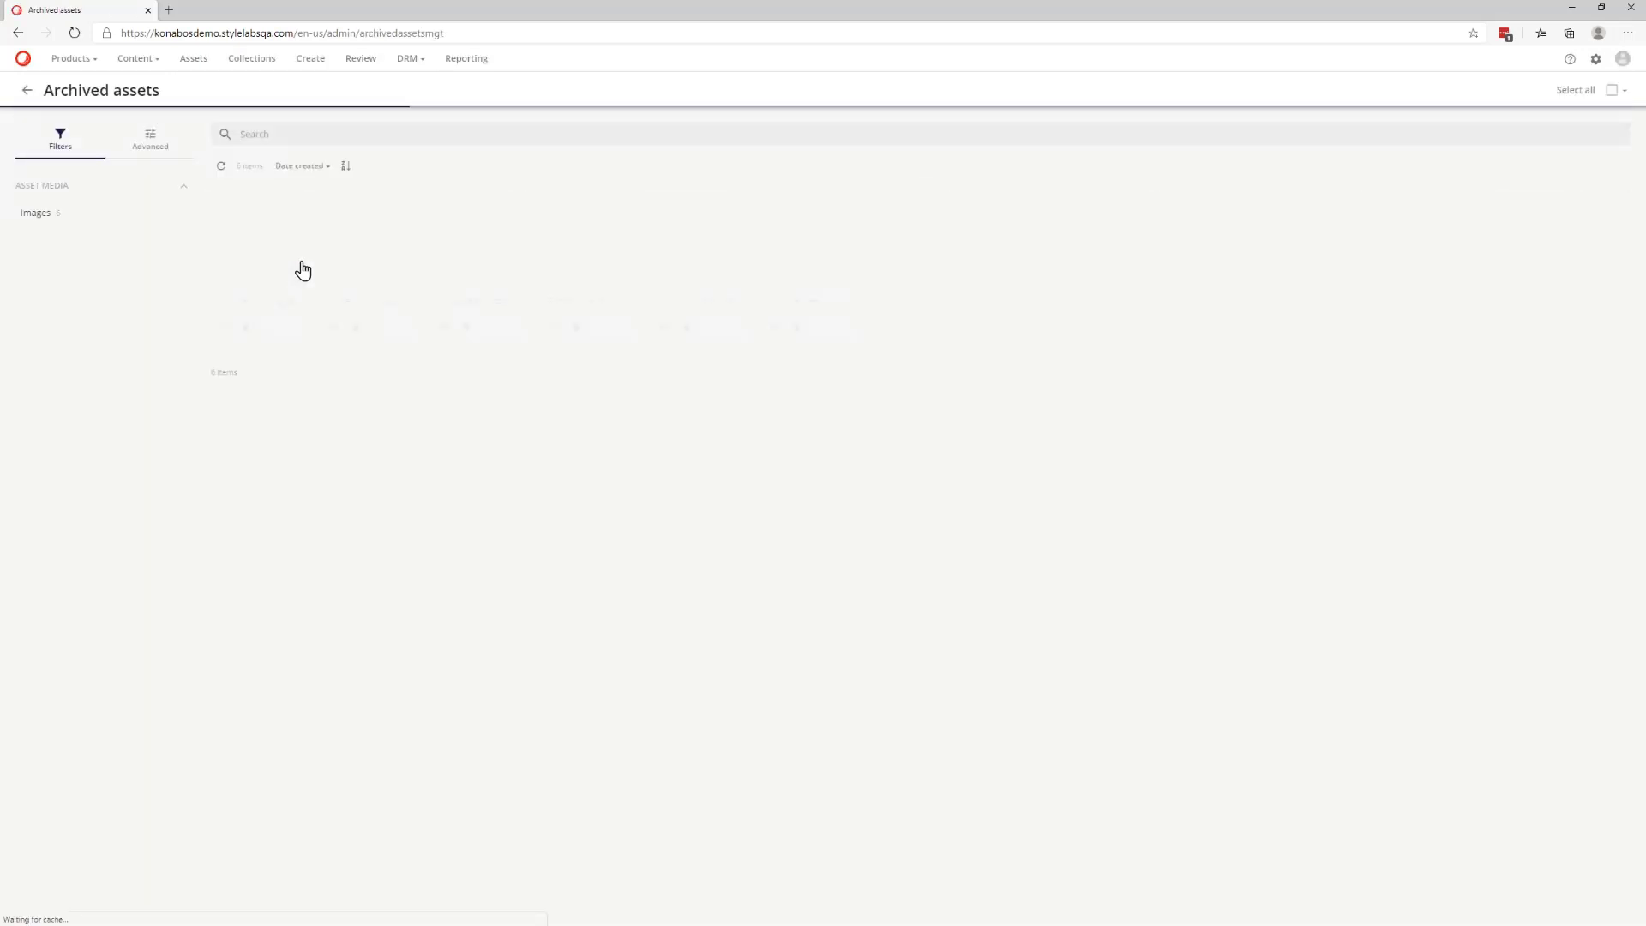
click(222, 198)
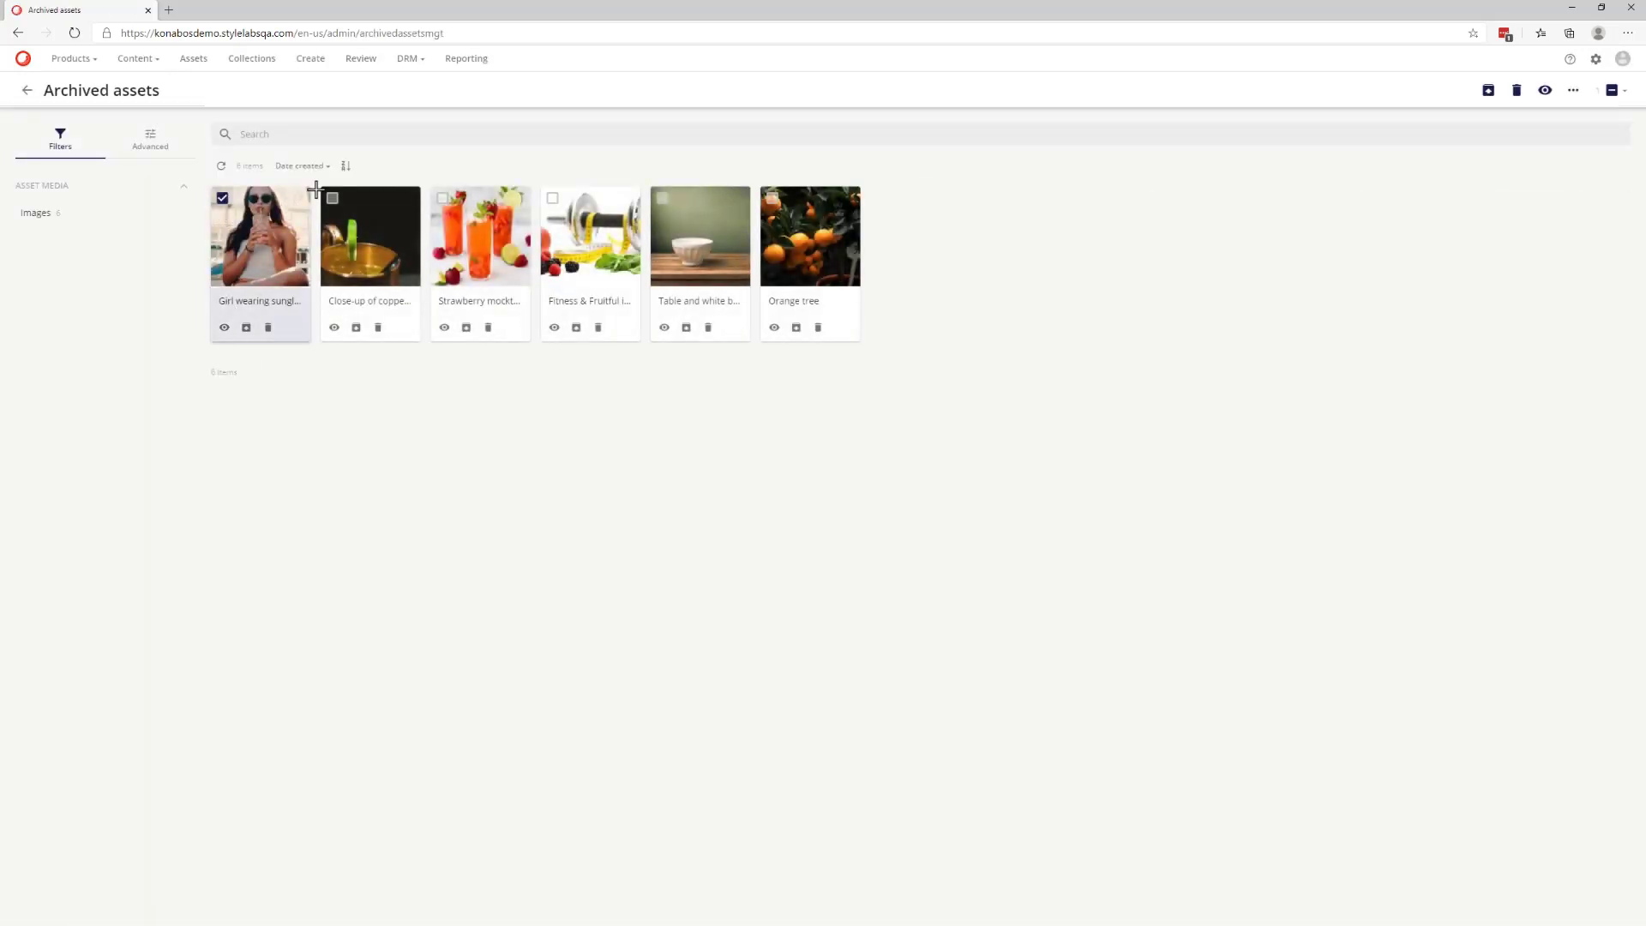
click(332, 198)
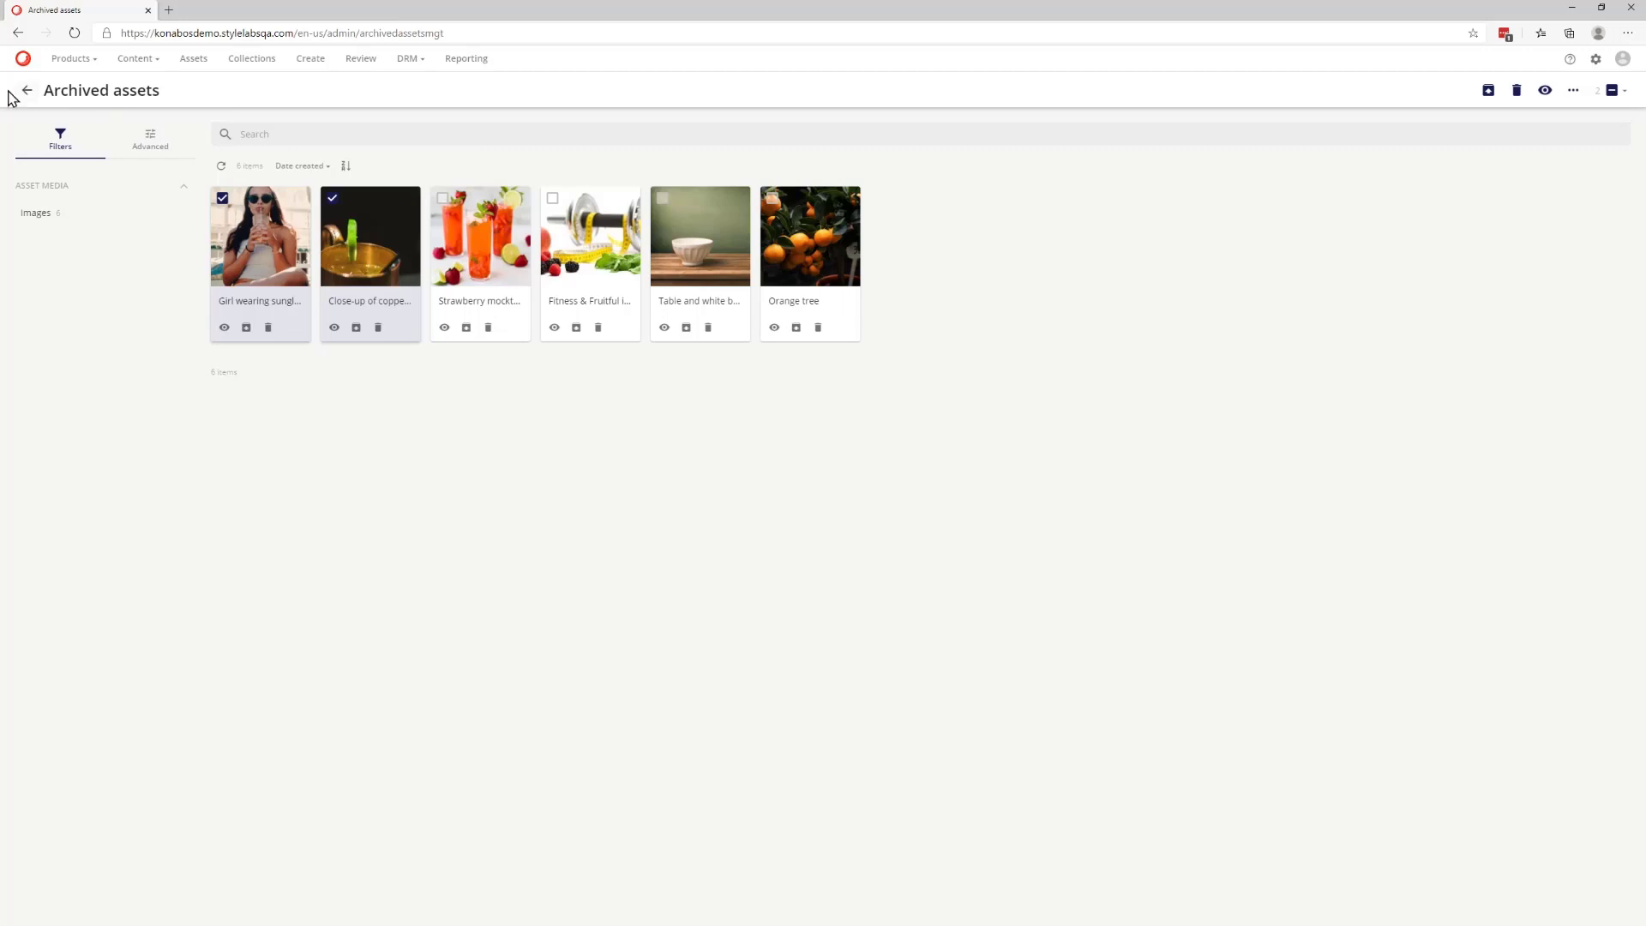
click(23, 61)
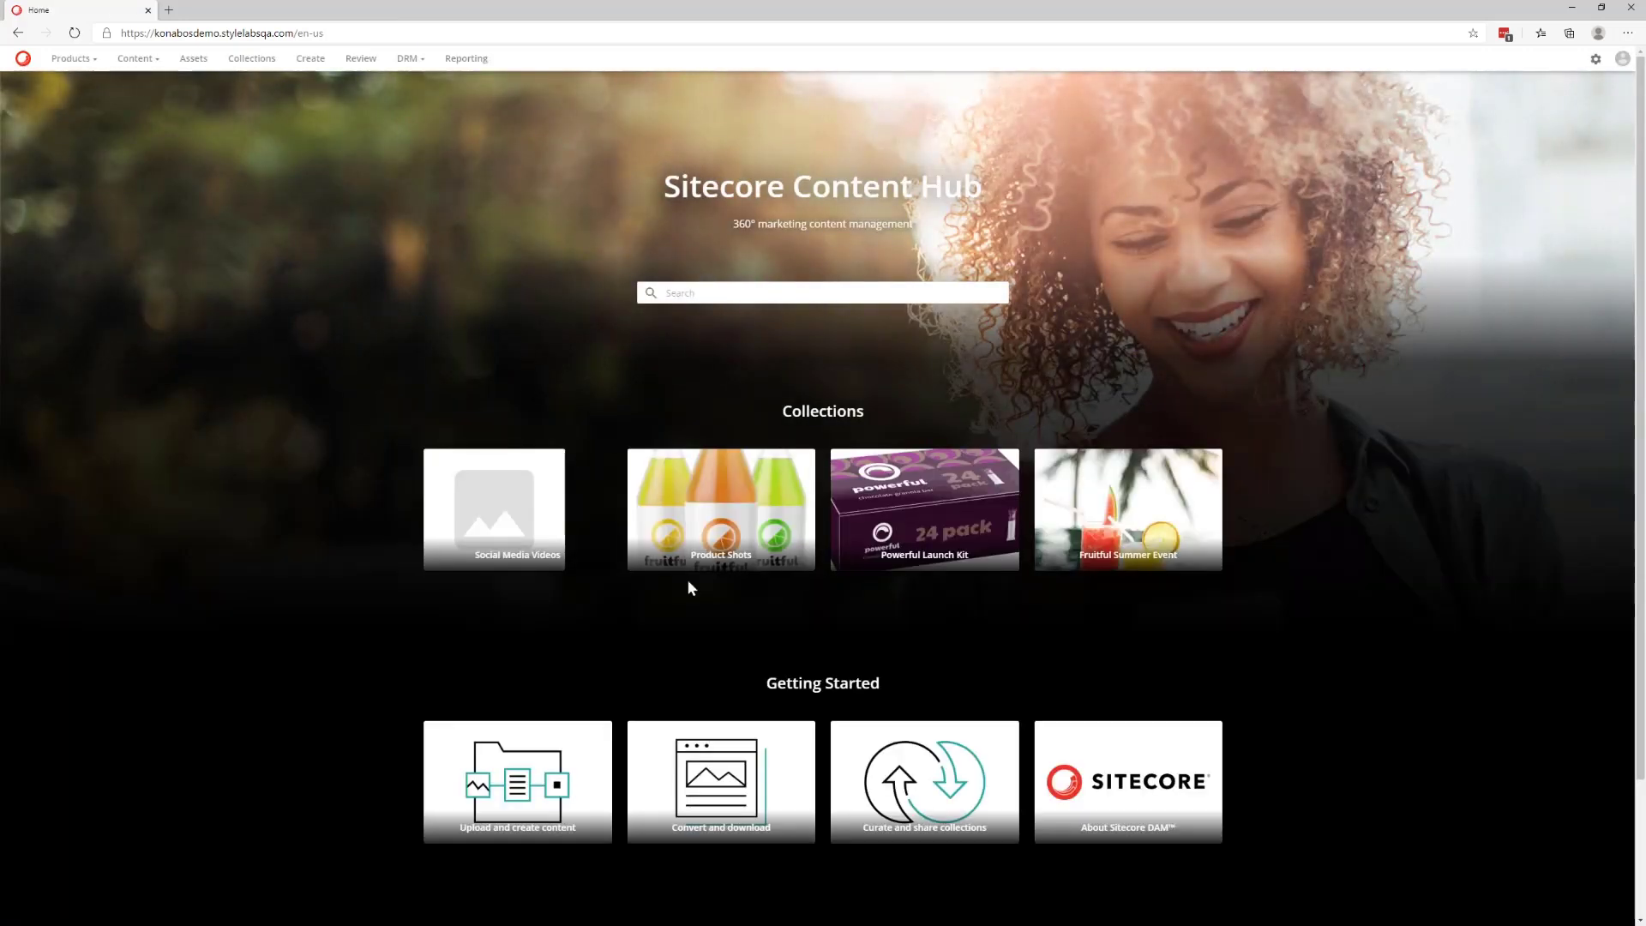
Scroll the home page down and back up to review its collections and Getting Started tiles.
scroll(1266, 639, down, 2)
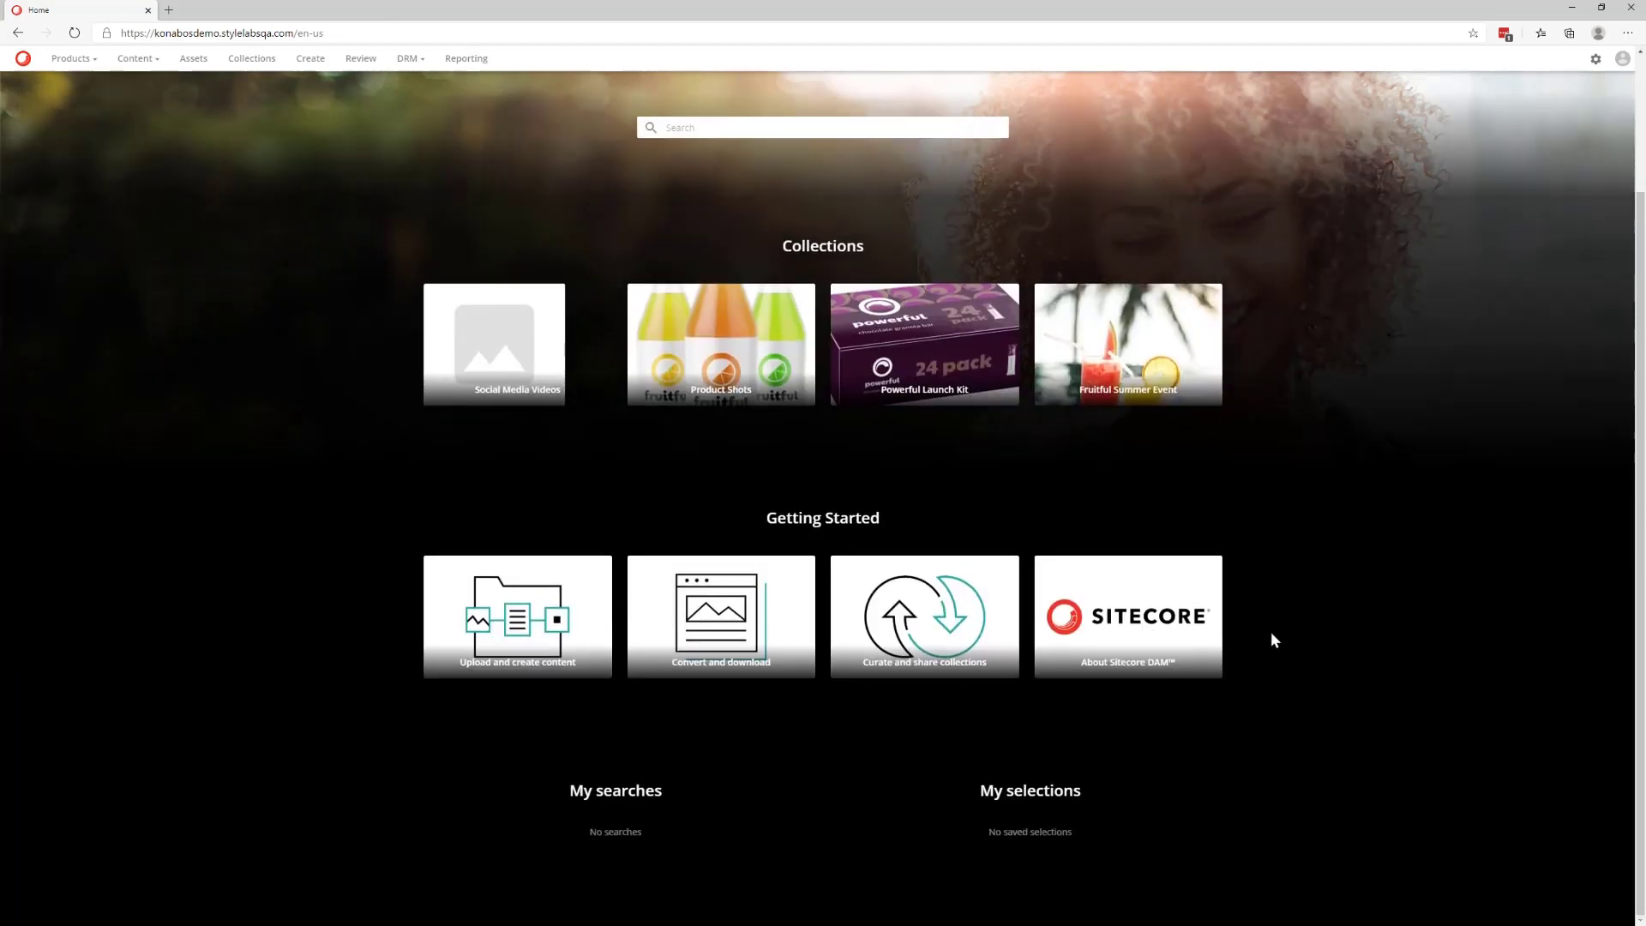
scroll(1271, 634, up, 2)
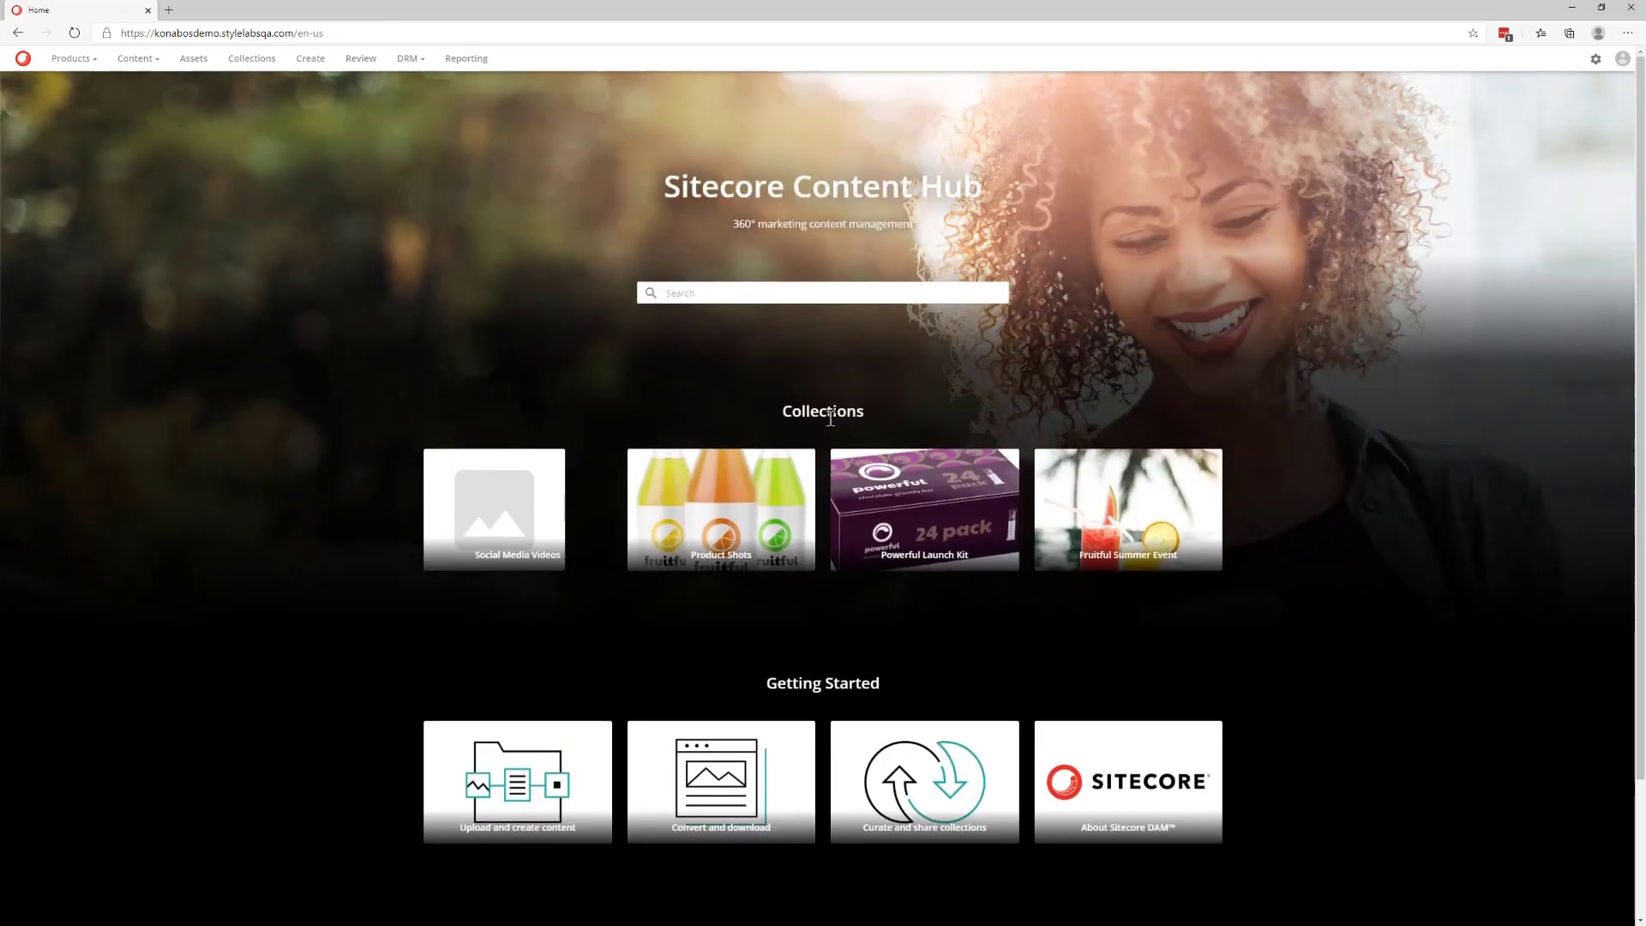